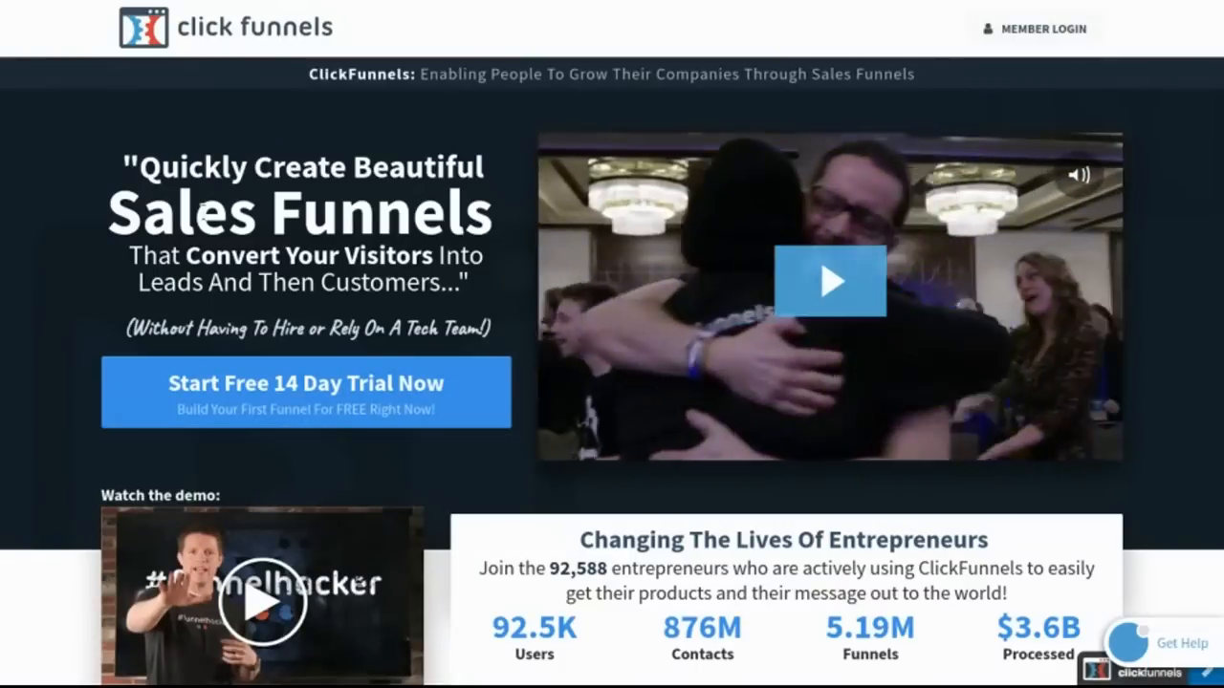
Step: Browse the ClickFunnels homepage to see what it offers
double_click(204, 215)
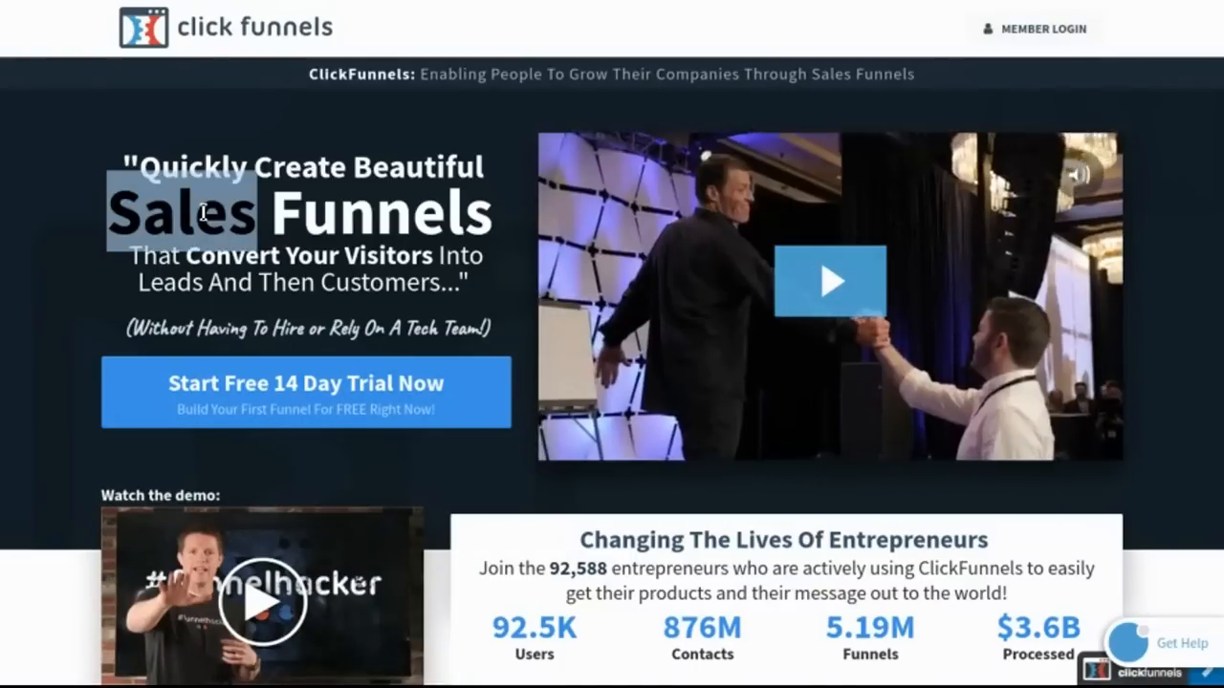
click(204, 213)
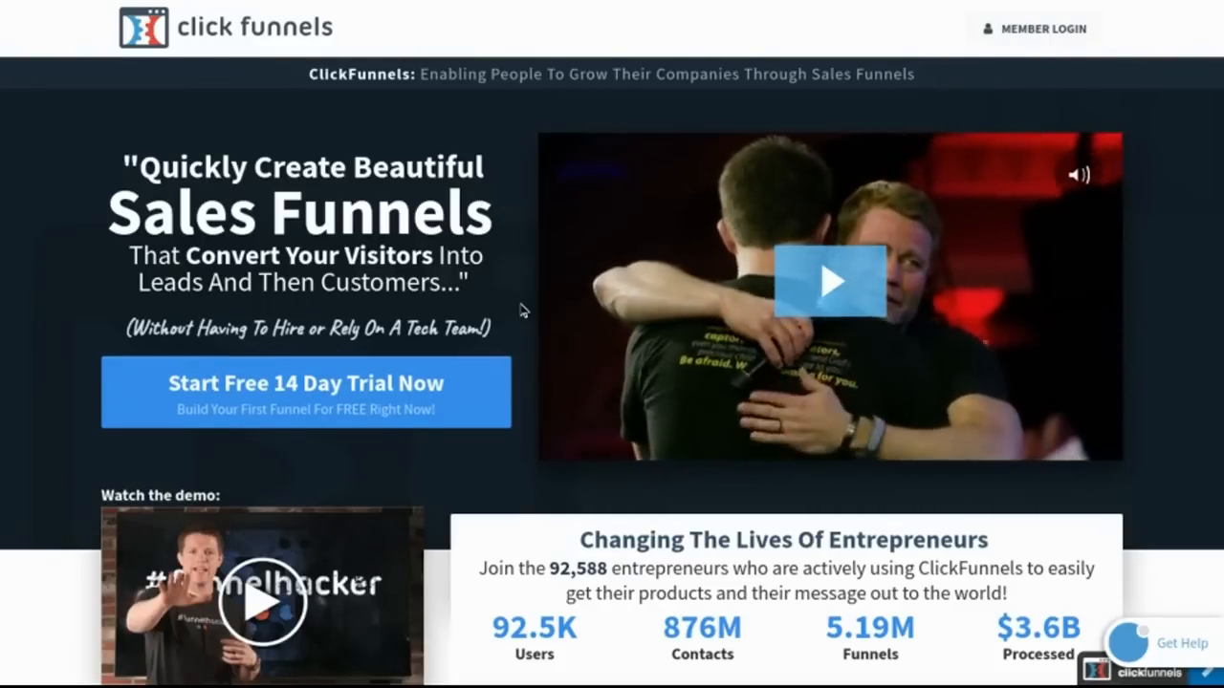
scroll(521, 309, down, 15)
scroll(612, 345, down, 15)
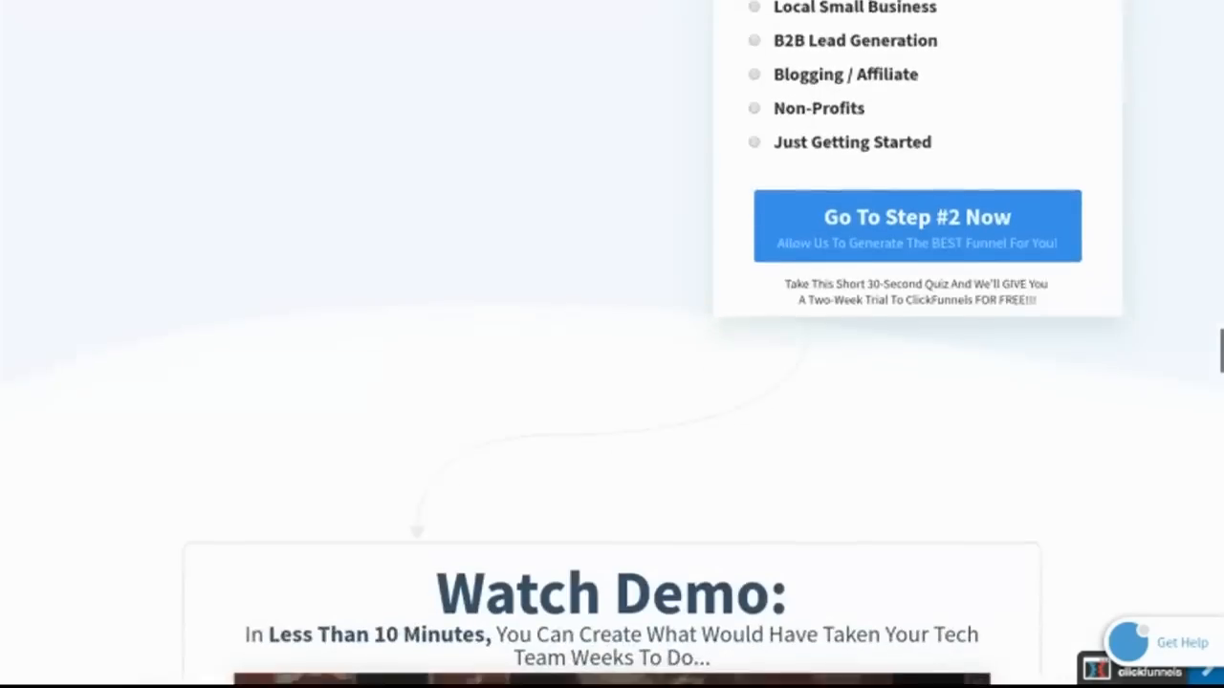
scroll(612, 344, down, 15)
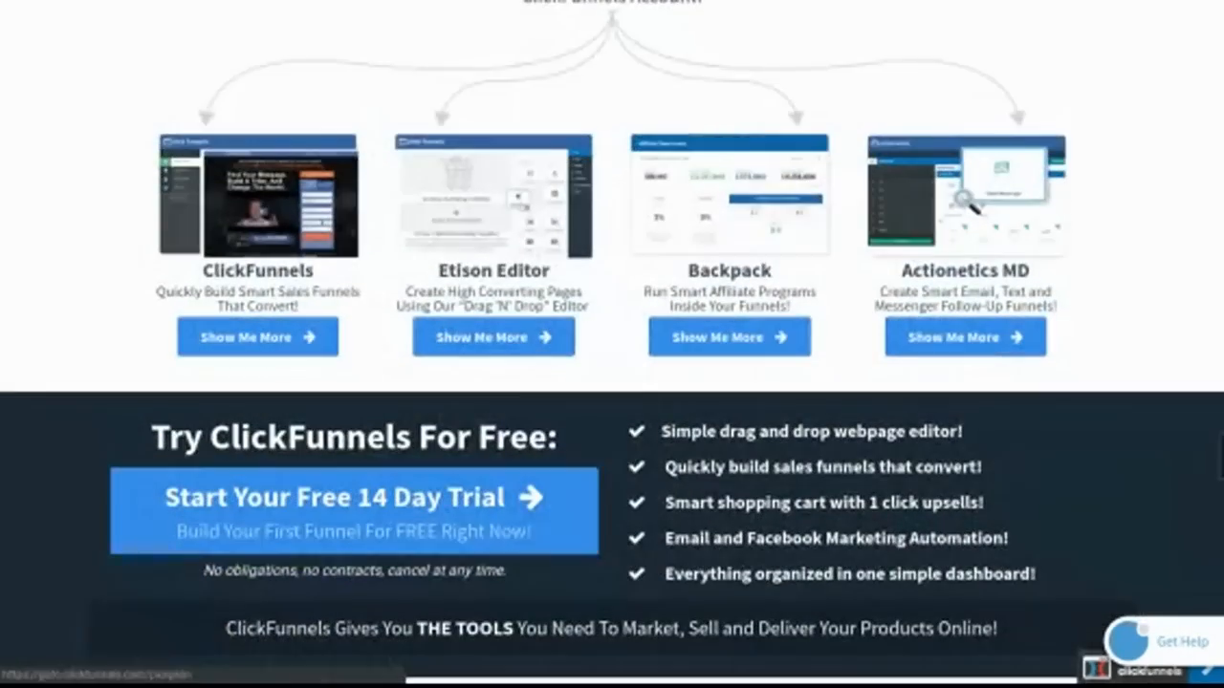
scroll(612, 344, up, 15)
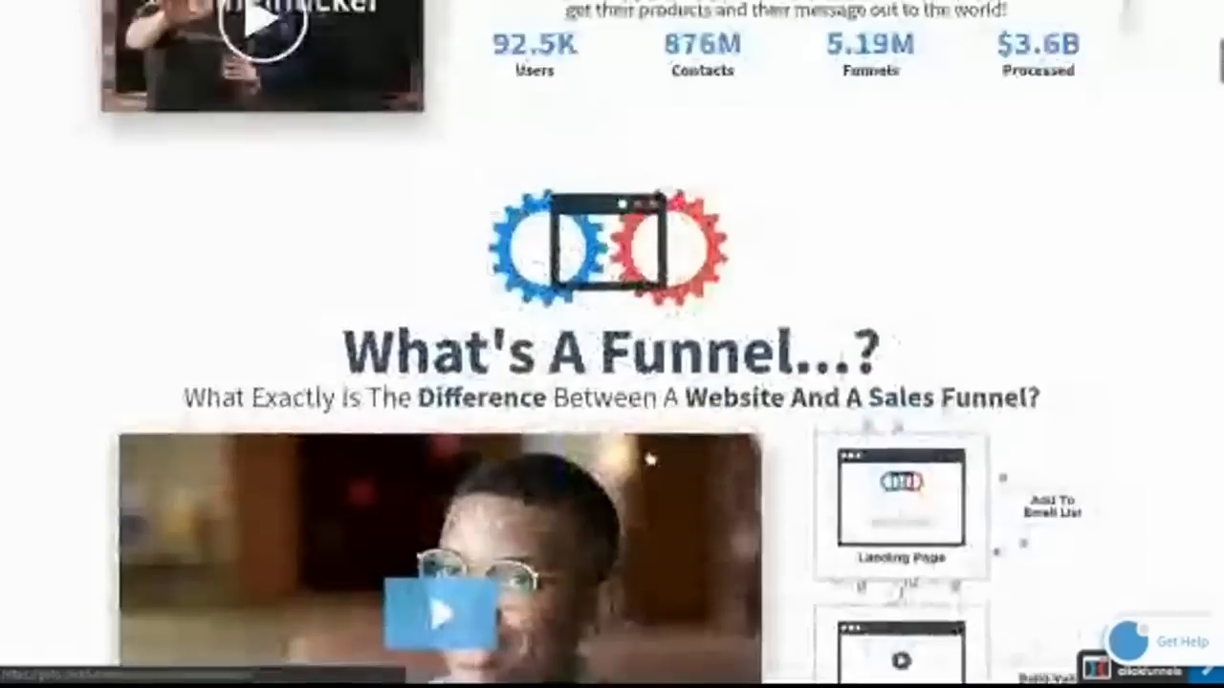
scroll(612, 344, up, 4)
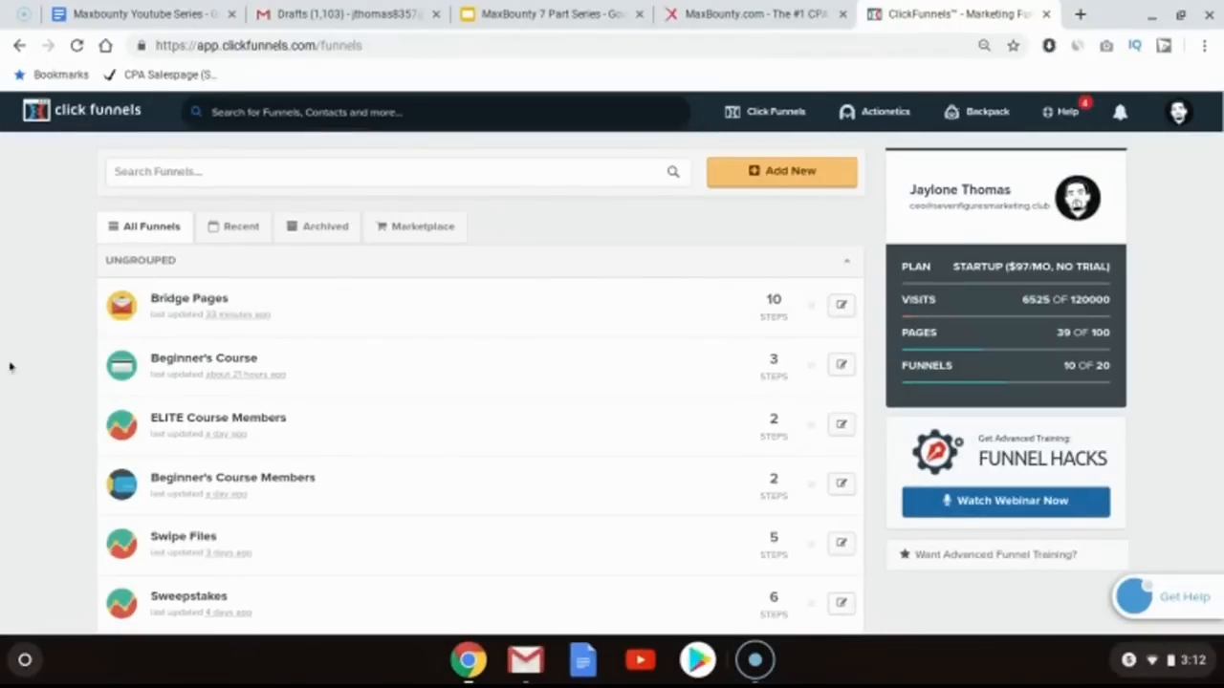
Step: Start adding a new funnel from the funnels dashboard
scroll(13, 417, down, 3)
scroll(13, 415, up, 3)
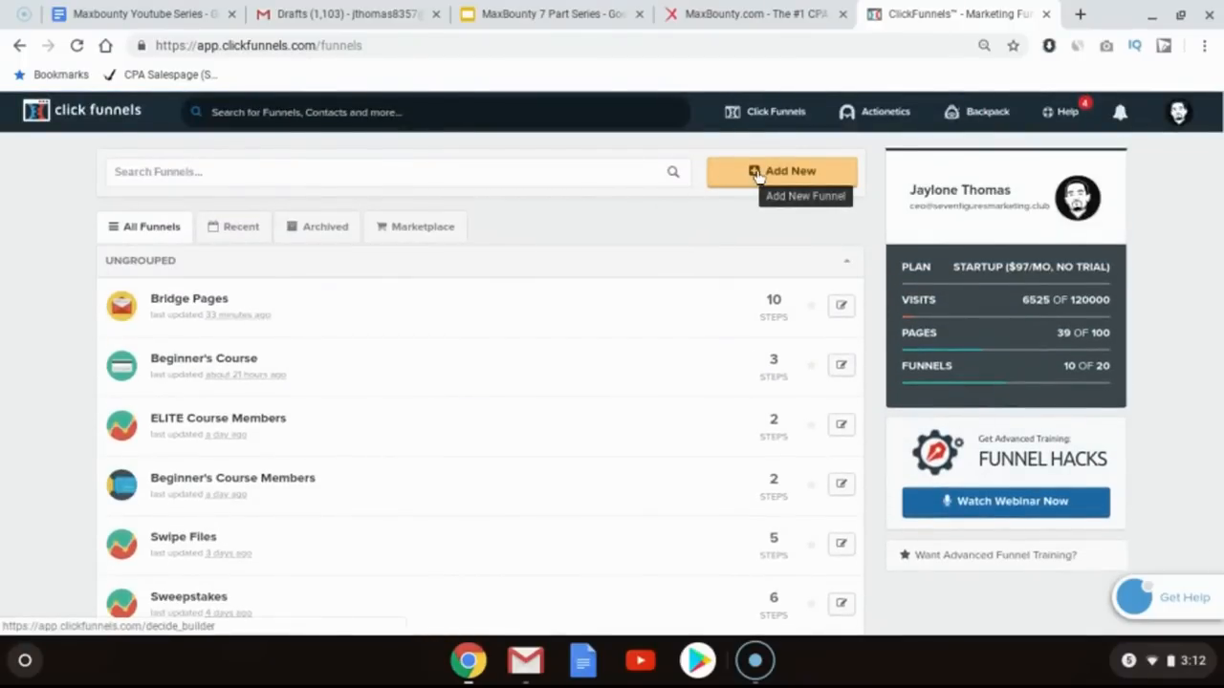
click(757, 176)
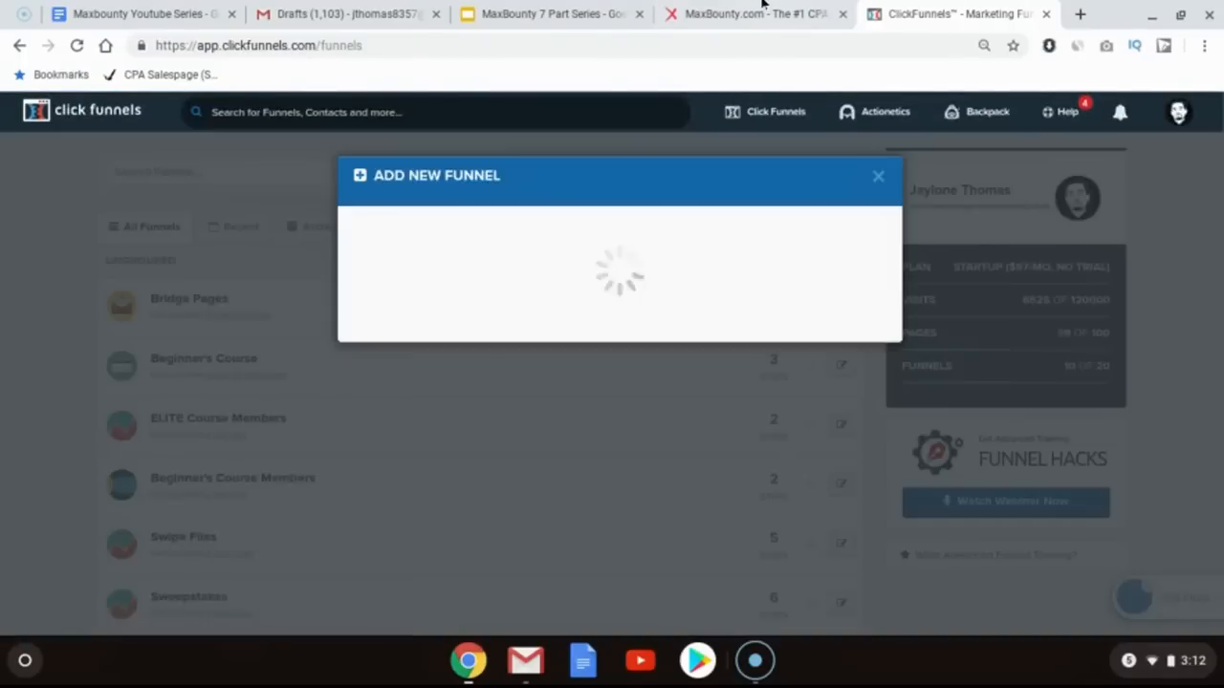
Step: Open the MaxBounty campaign's Default Landing Page preview in a new tab, then return to the ClickFunnels tab
click(763, 8)
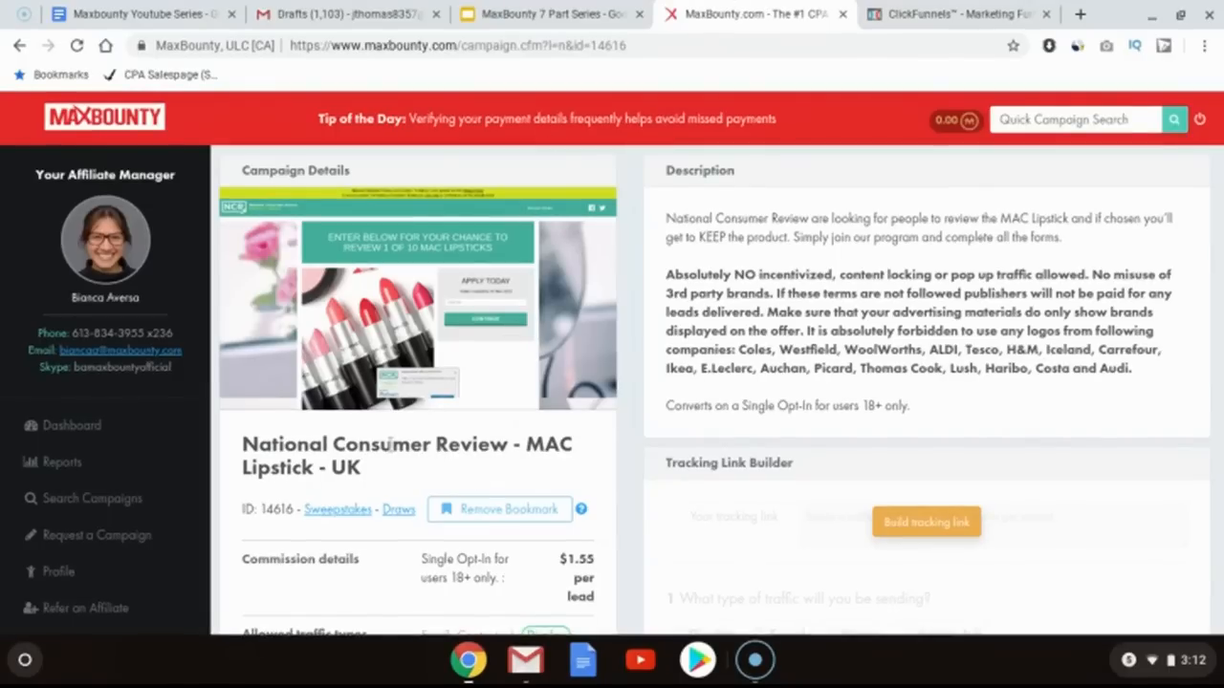
scroll(390, 443, down, 7)
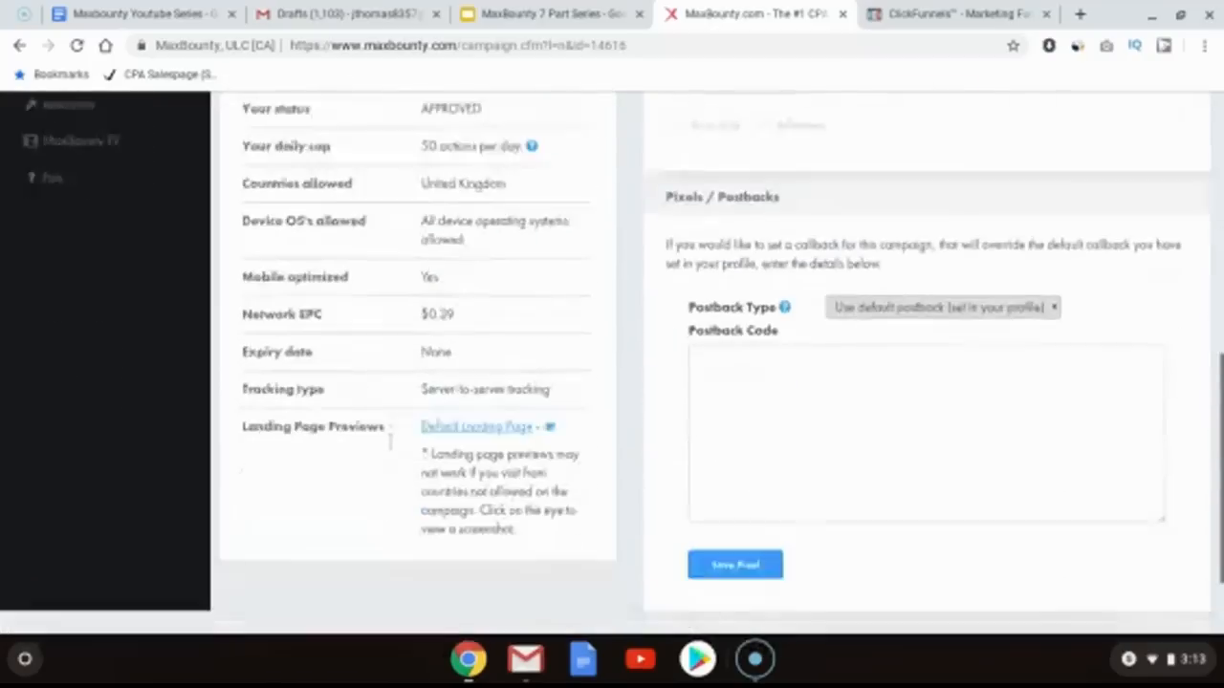
click(476, 385)
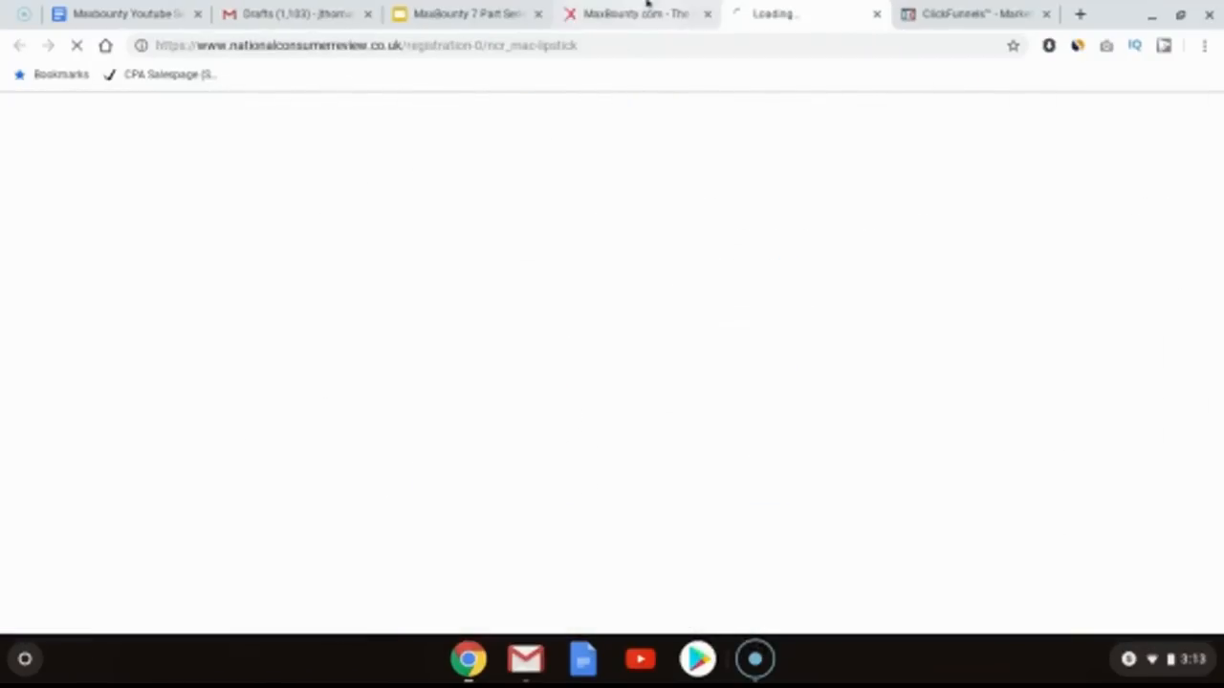
click(663, 5)
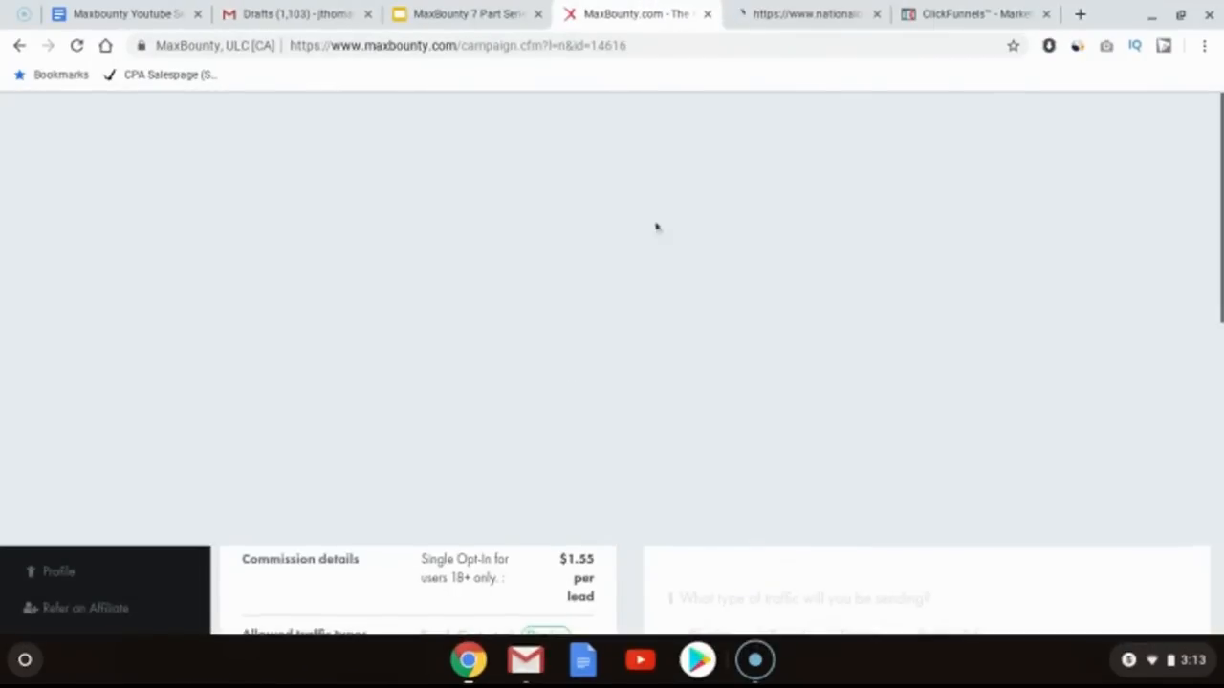
click(808, 12)
click(961, 14)
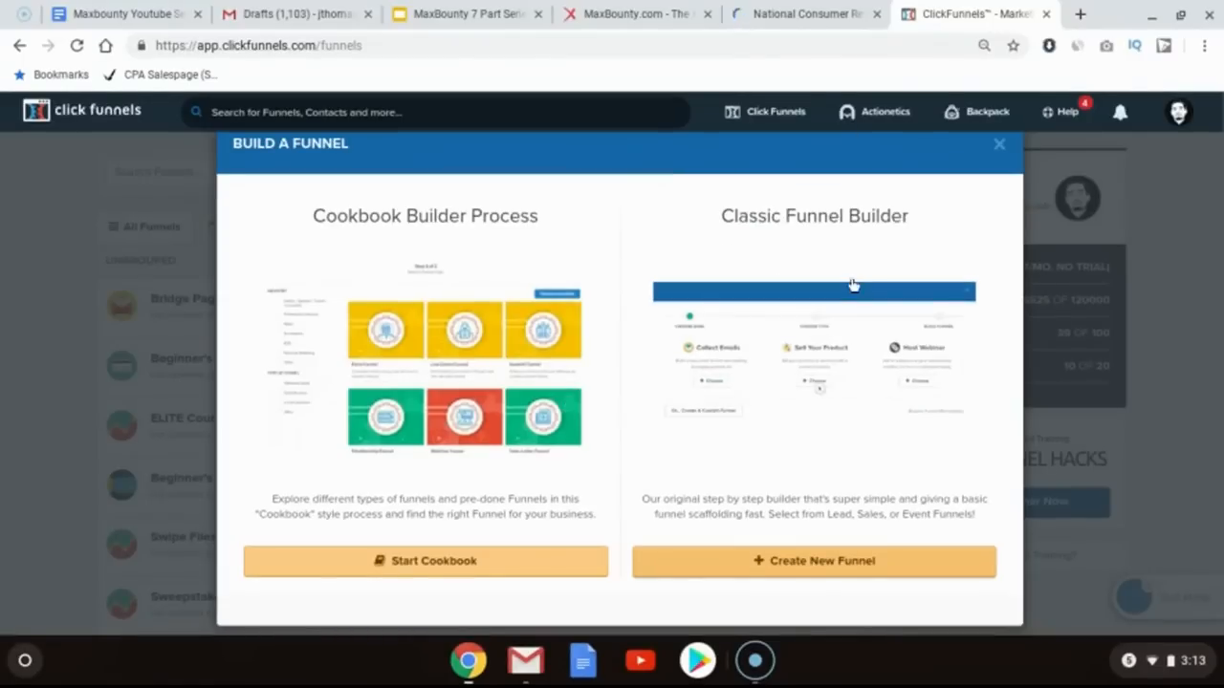
Step: Create a custom funnel with the Classic Funnel Builder named MAC Lipstick and build it
click(797, 564)
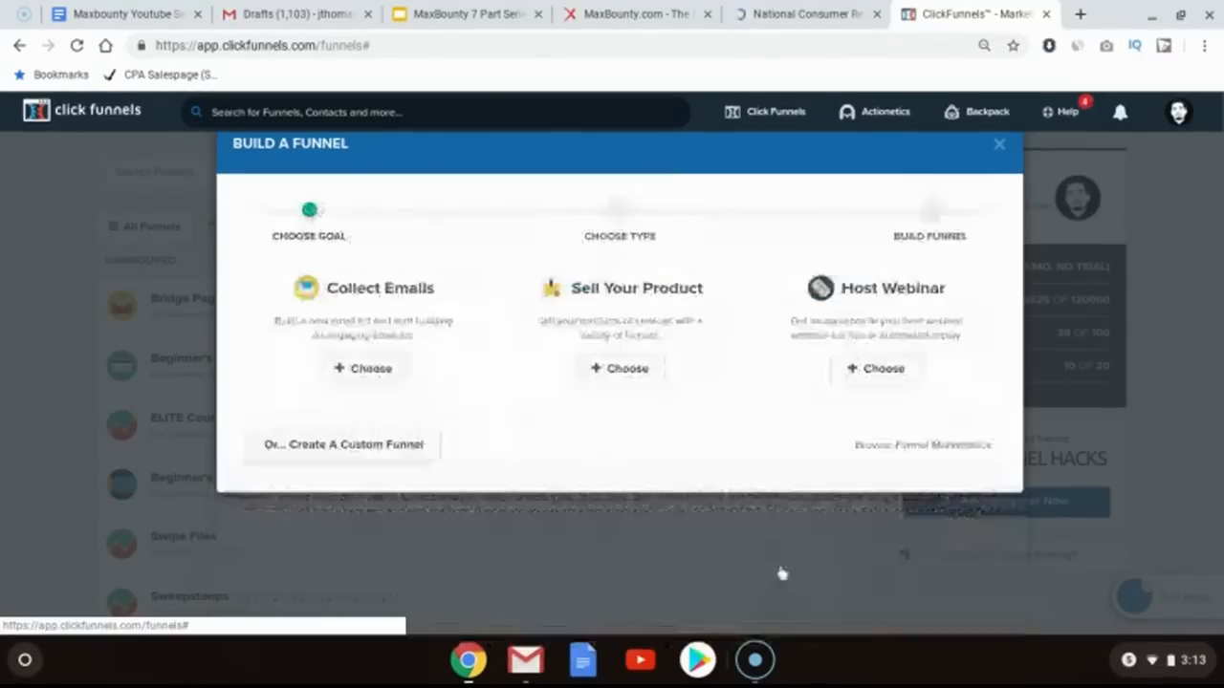
click(374, 452)
click(363, 296)
text(Ma)
key(BackSpace)
text(AC Lipstick)
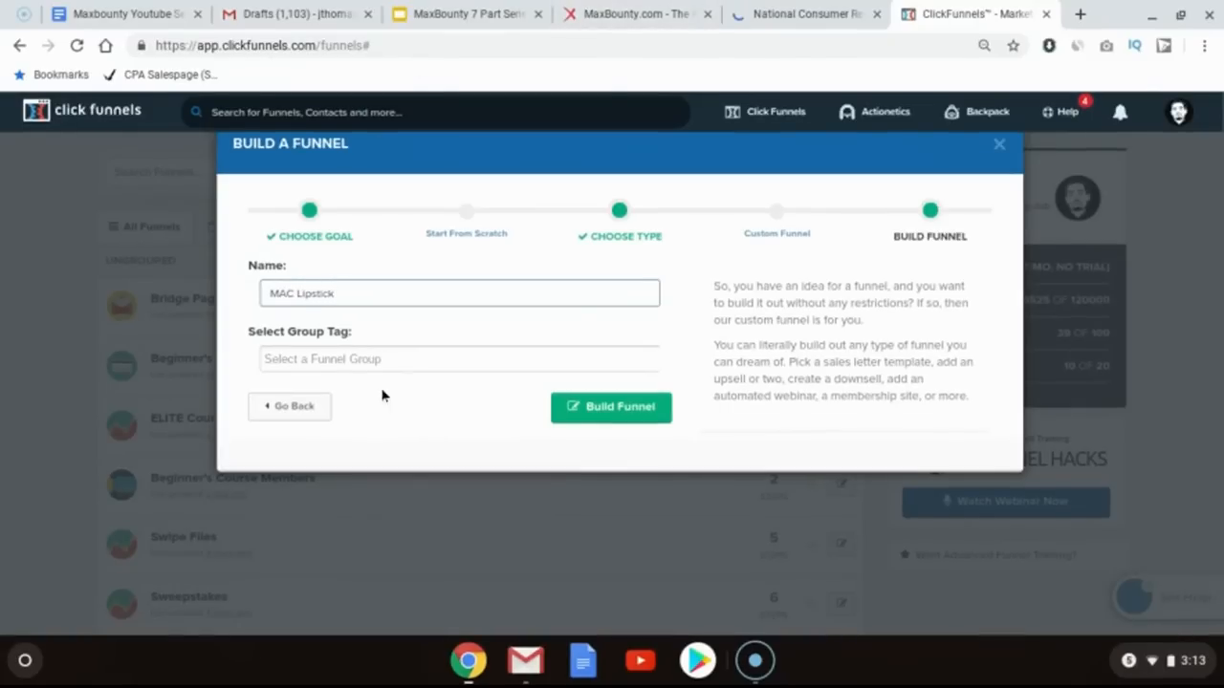
click(593, 409)
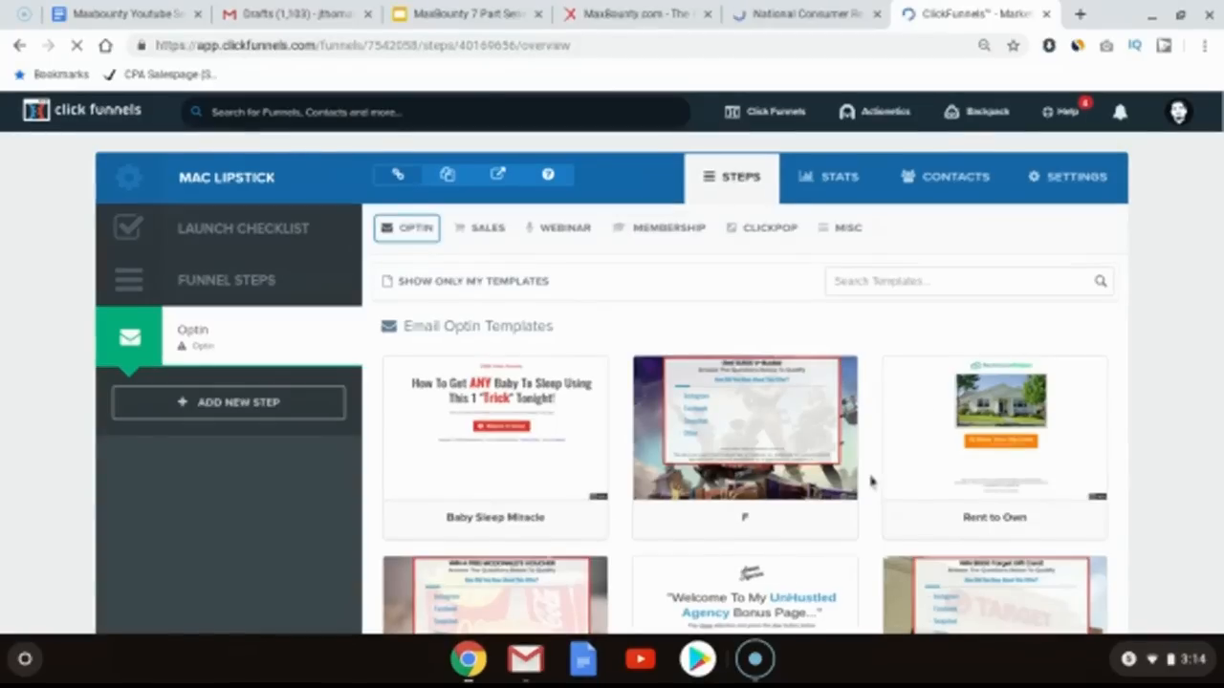
Step: Choose the Optin Blank Start template from the optin templates and open the optin page in the editor
scroll(871, 481, down, 5)
scroll(746, 383, down, 5)
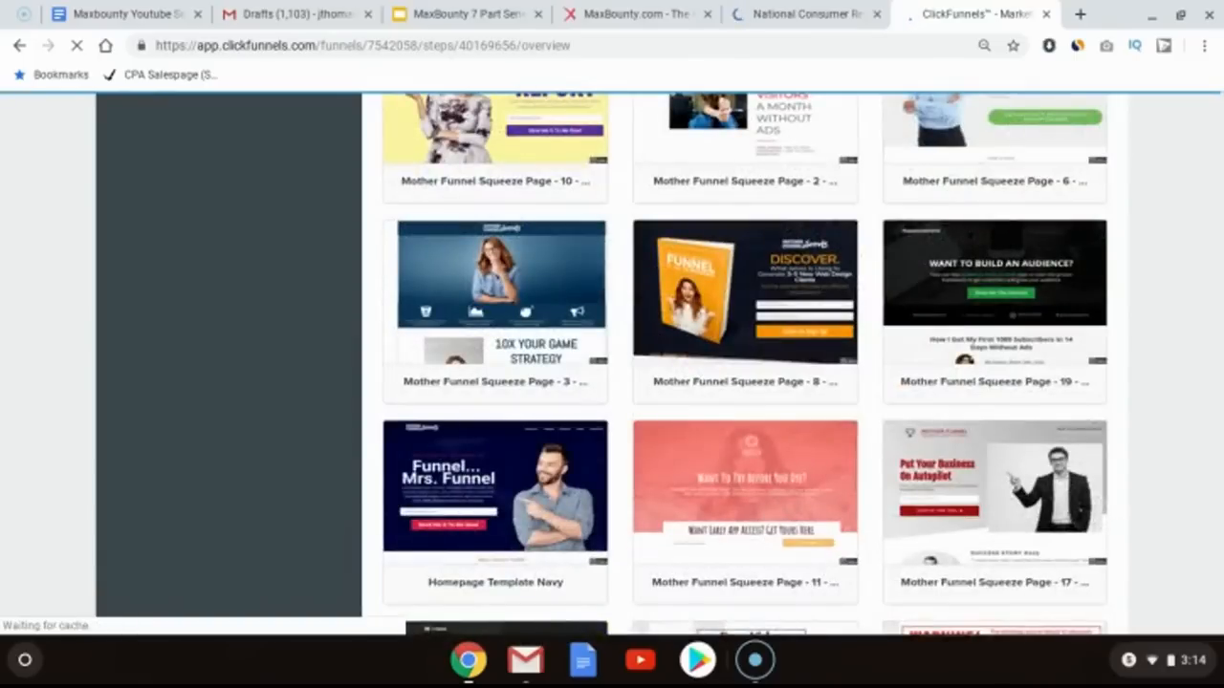
scroll(746, 382, down, 7)
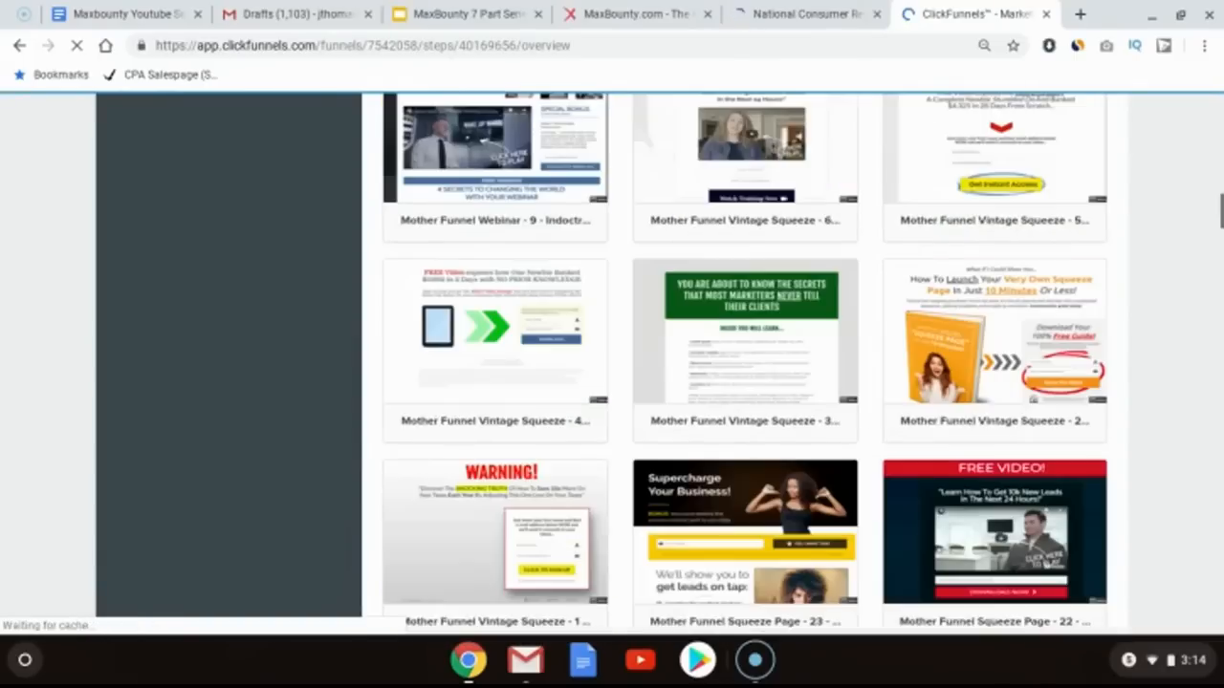
scroll(746, 383, down, 3)
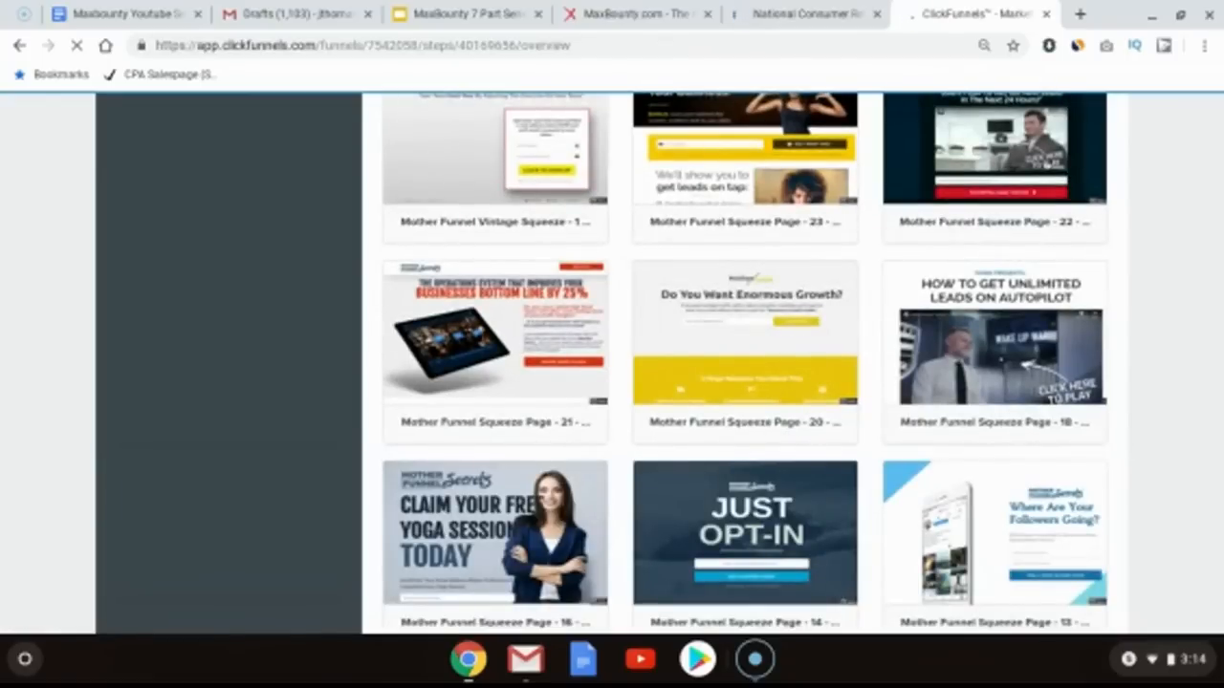
scroll(745, 382, down, 9)
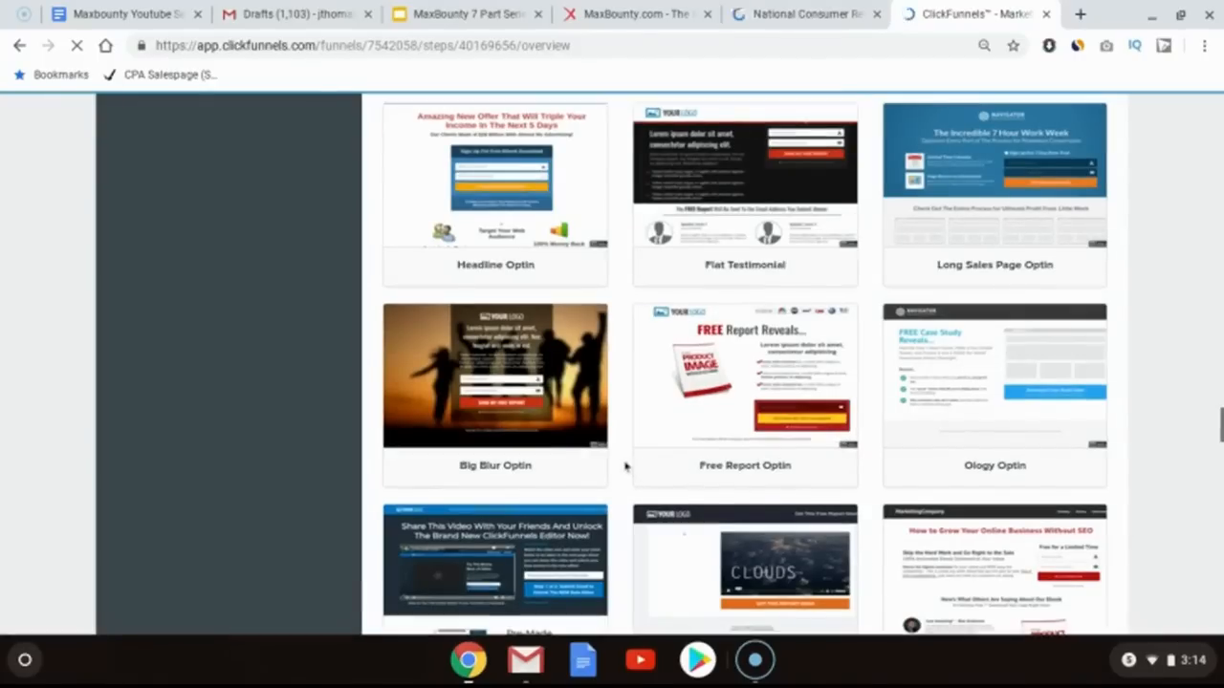
scroll(626, 466, down, 3)
scroll(627, 465, down, 10)
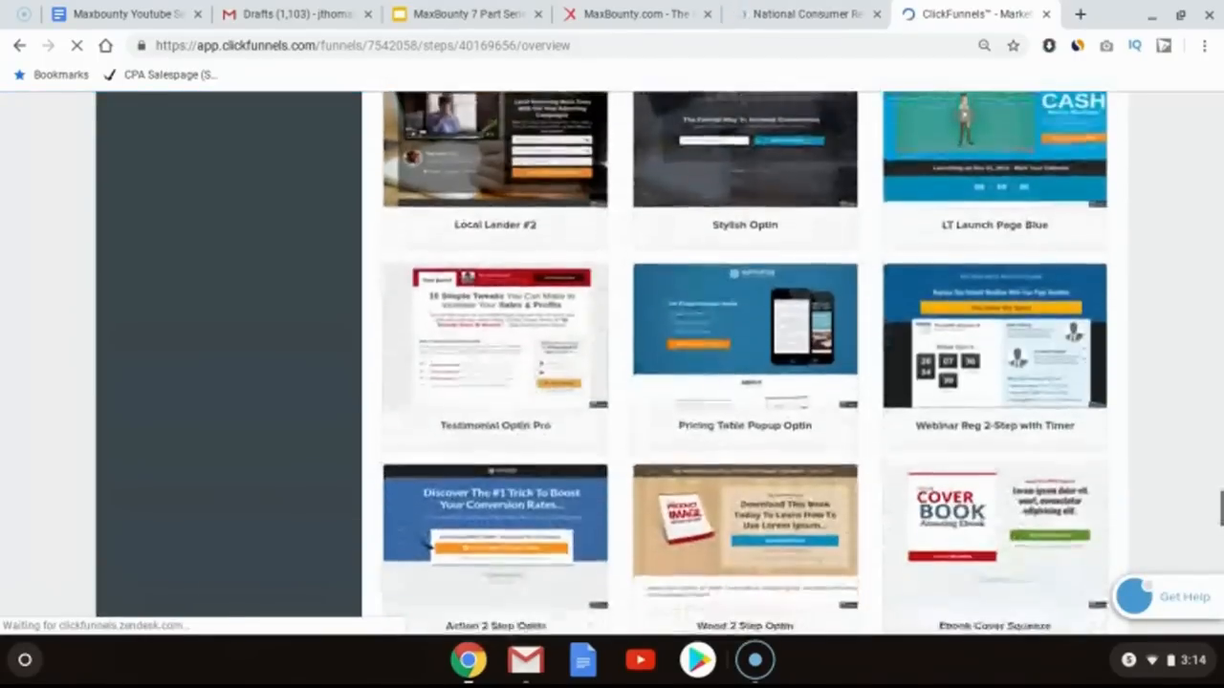
scroll(745, 364, down, 3)
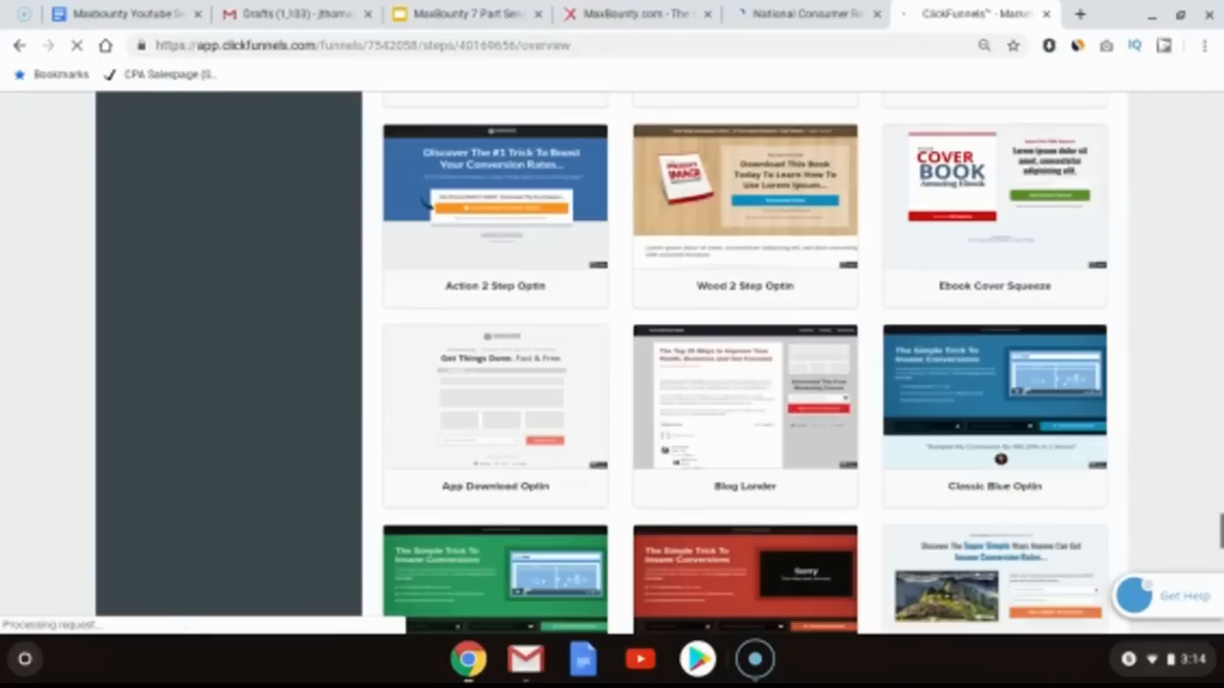
scroll(745, 364, down, 6)
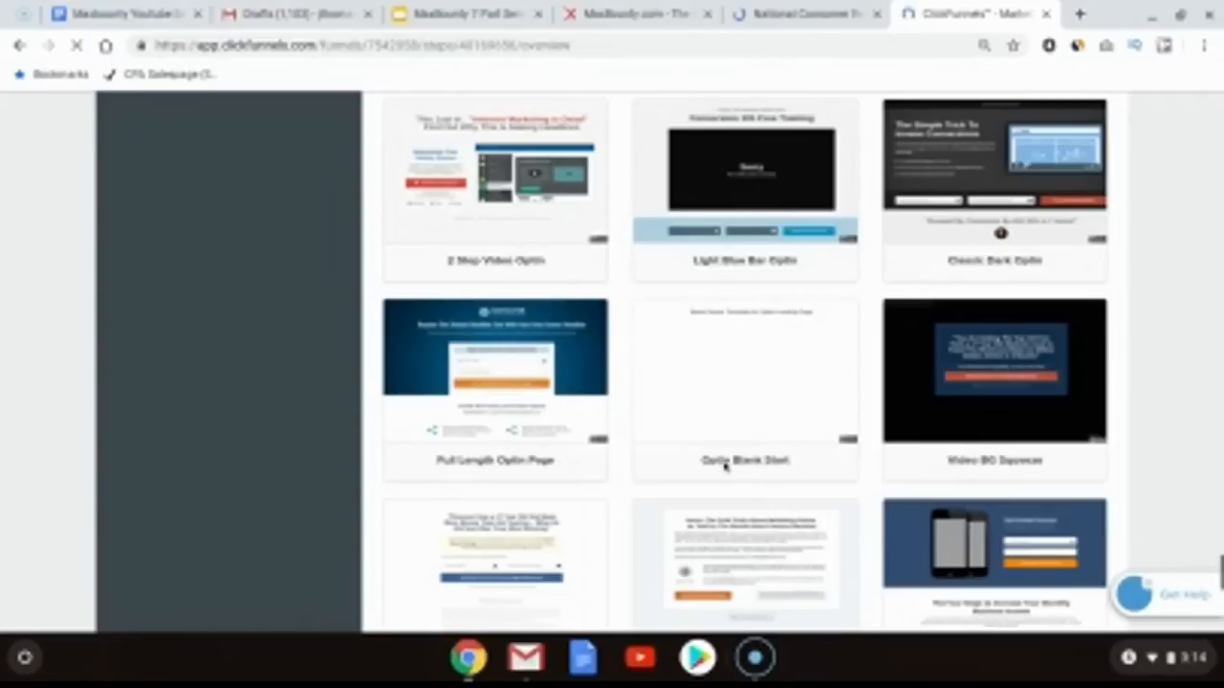
mouse_move(744, 462)
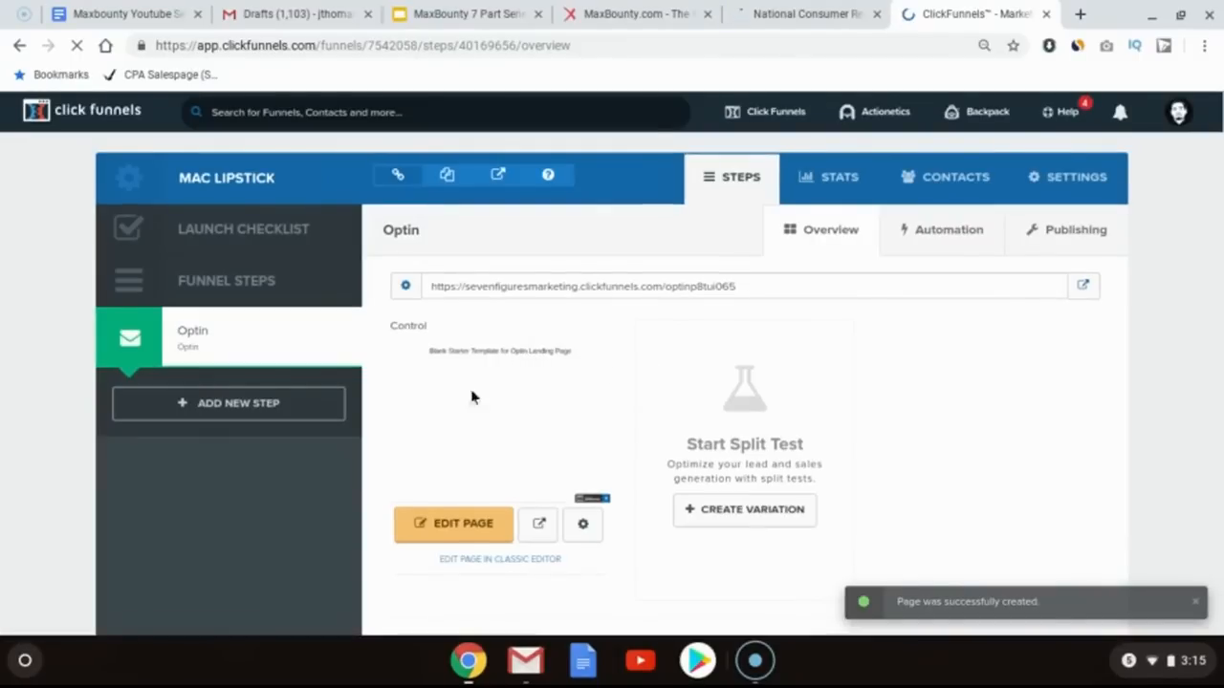
click(447, 531)
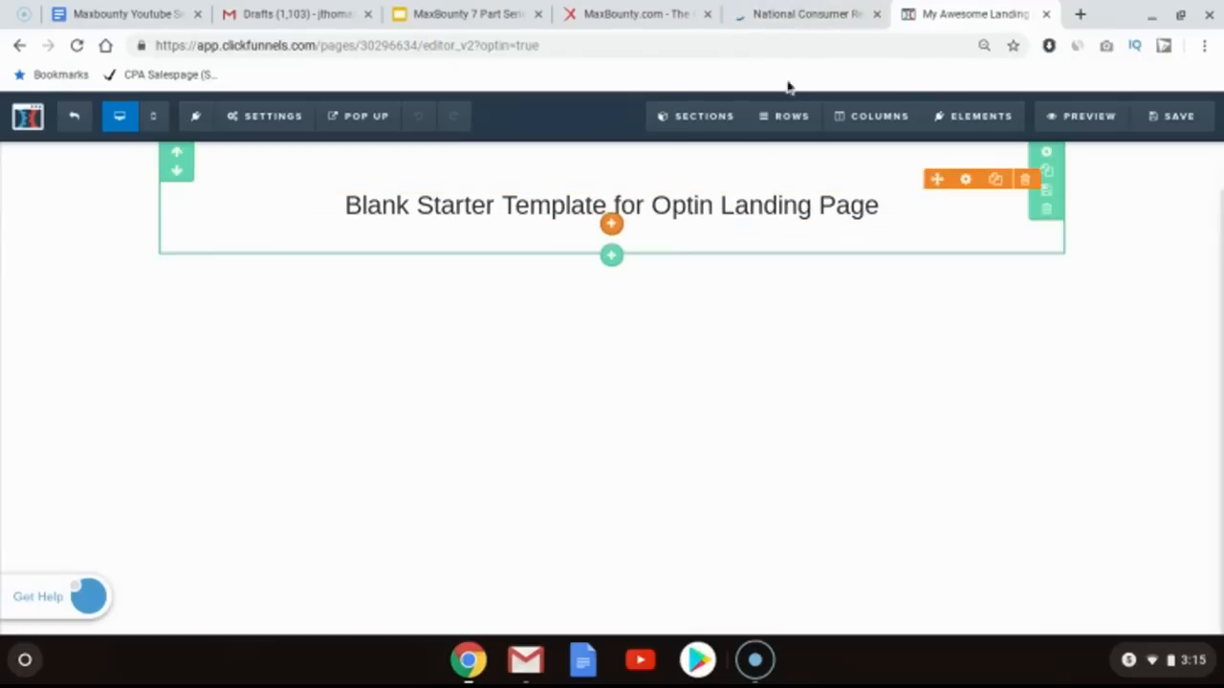
Step: Review the National Consumer Review MAC lipstick offer page and its description
click(788, 11)
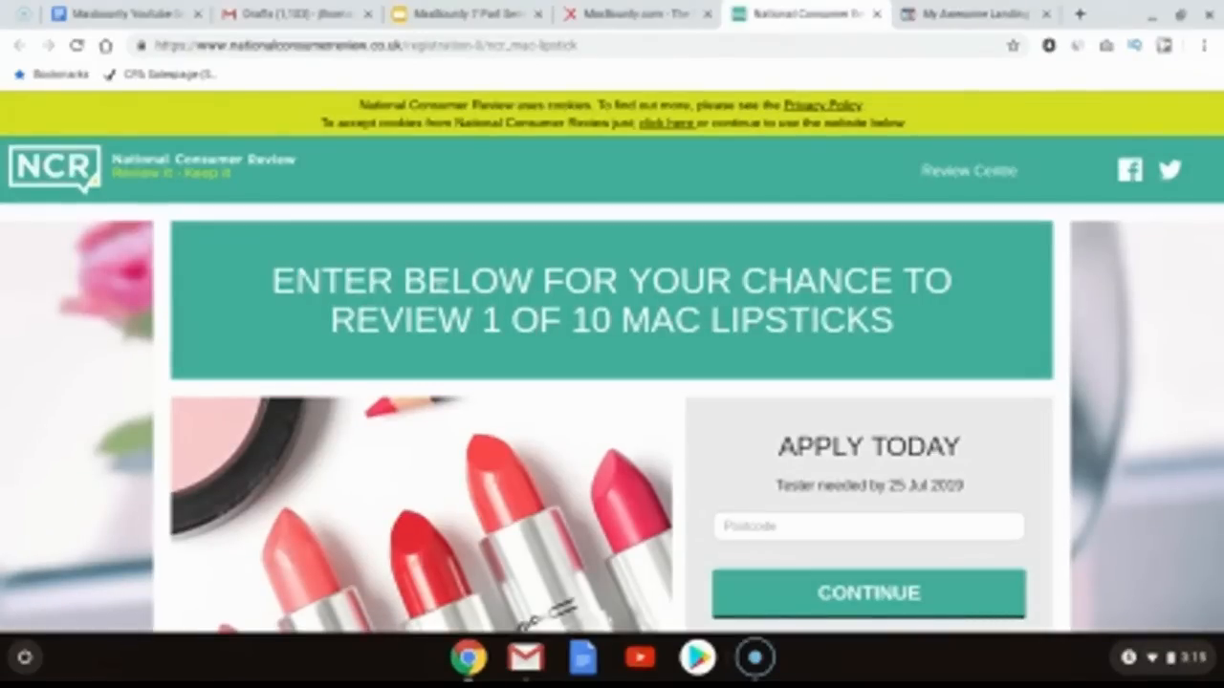
double_click(442, 282)
click(442, 282)
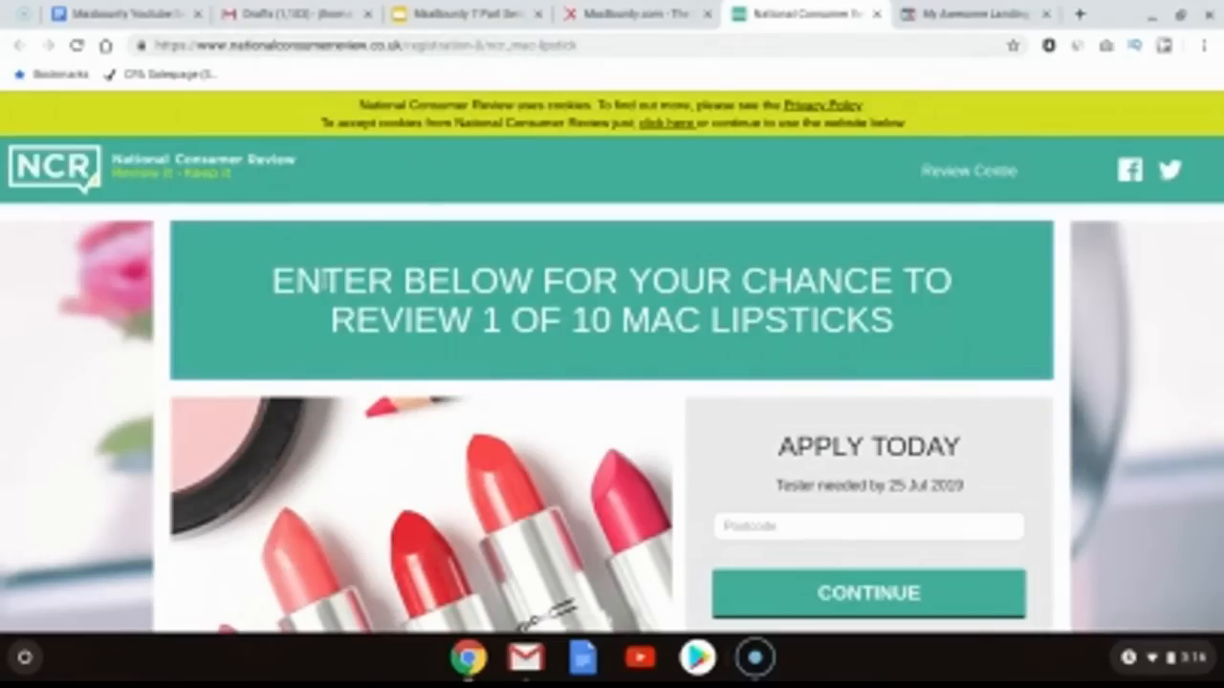
scroll(619, 268, down, 3)
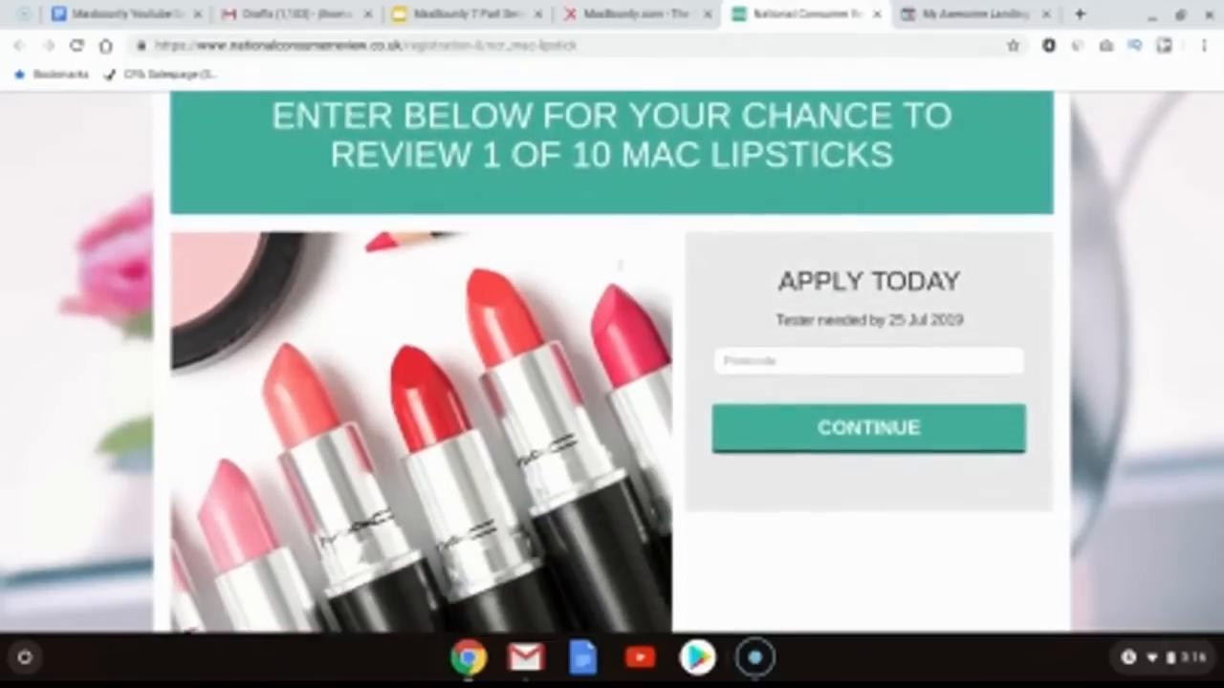
scroll(621, 266, down, 3)
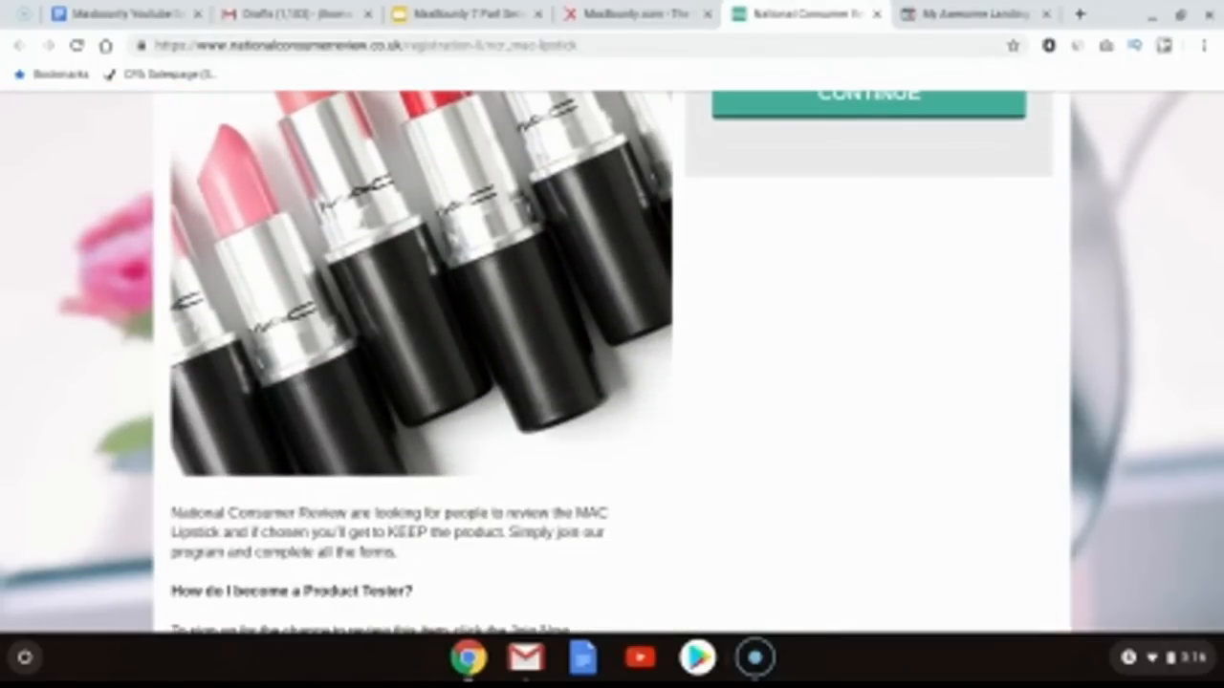
scroll(612, 363, up, 6)
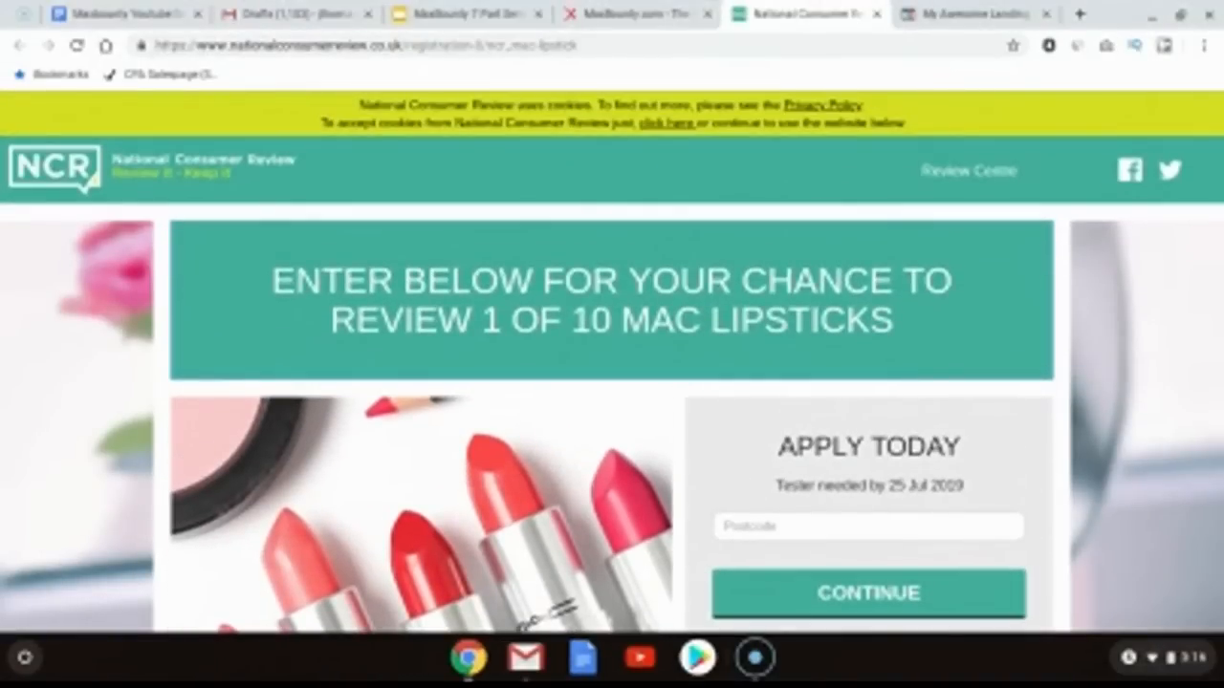
scroll(612, 364, down, 8)
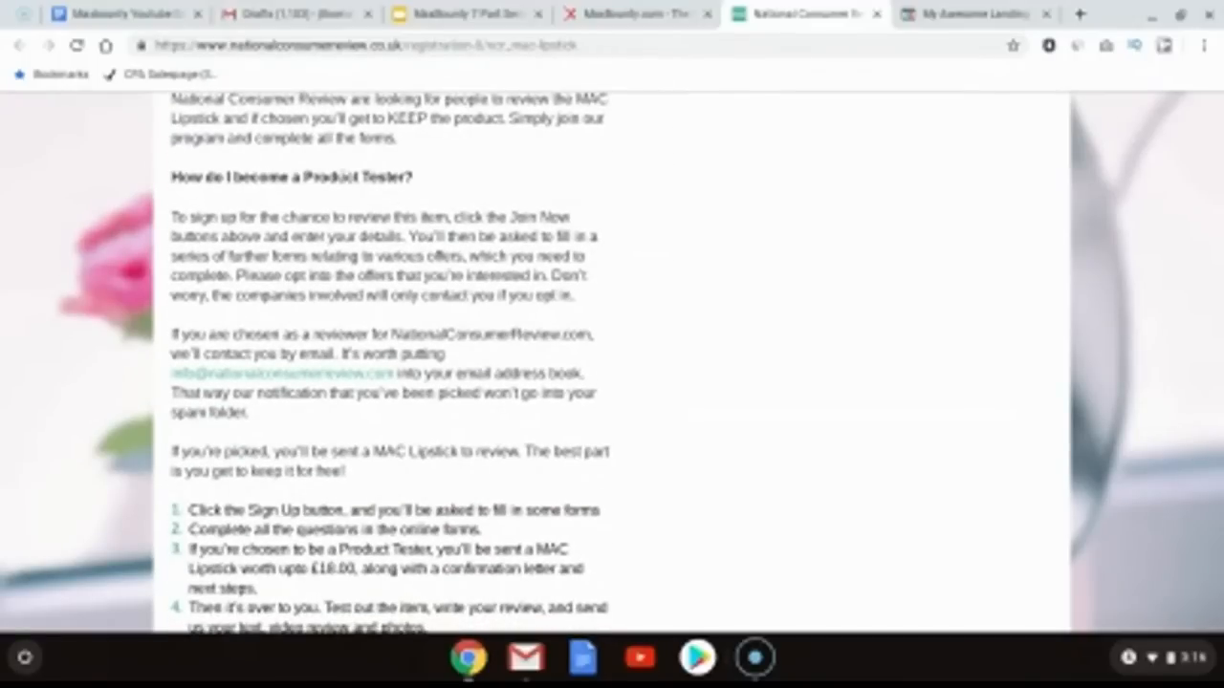
scroll(612, 364, down, 3)
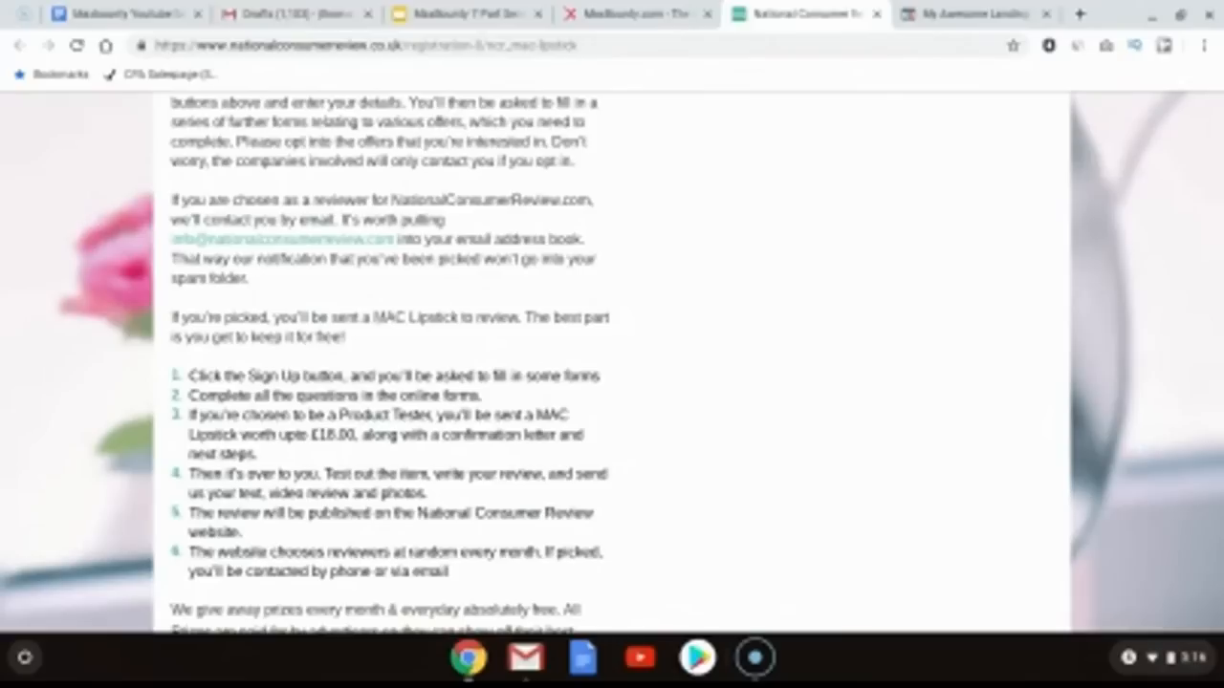
scroll(612, 363, down, 2)
scroll(612, 363, up, 5)
scroll(612, 363, up, 3)
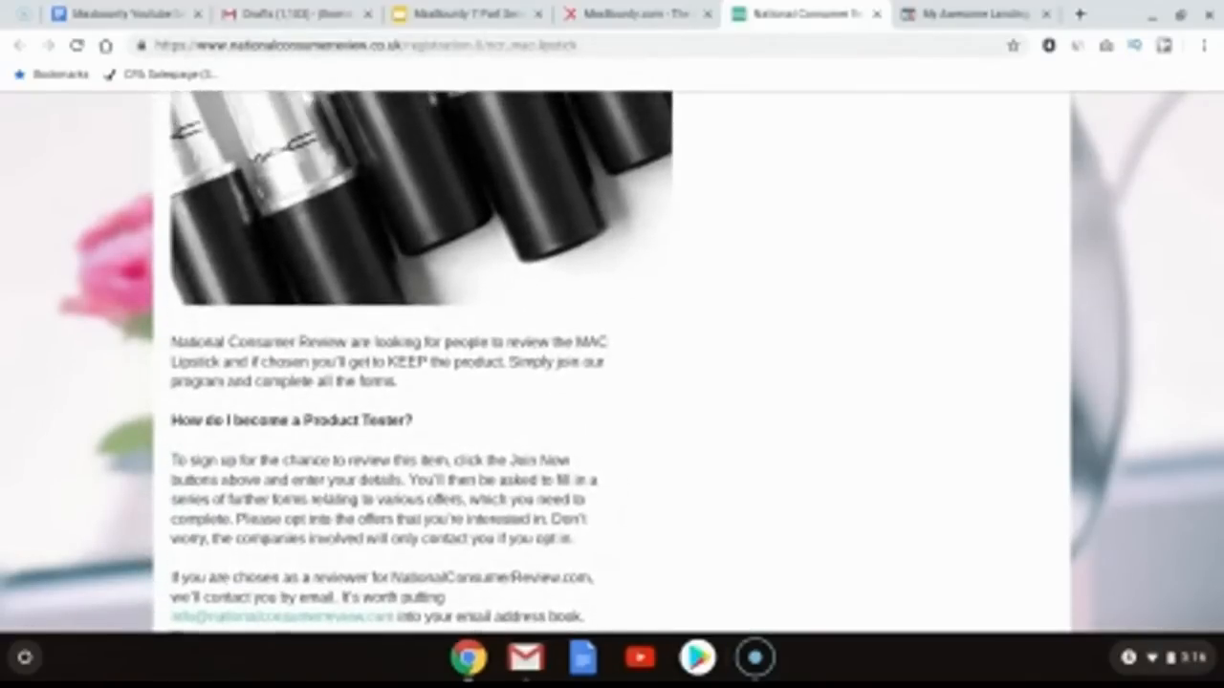
scroll(612, 363, up, 6)
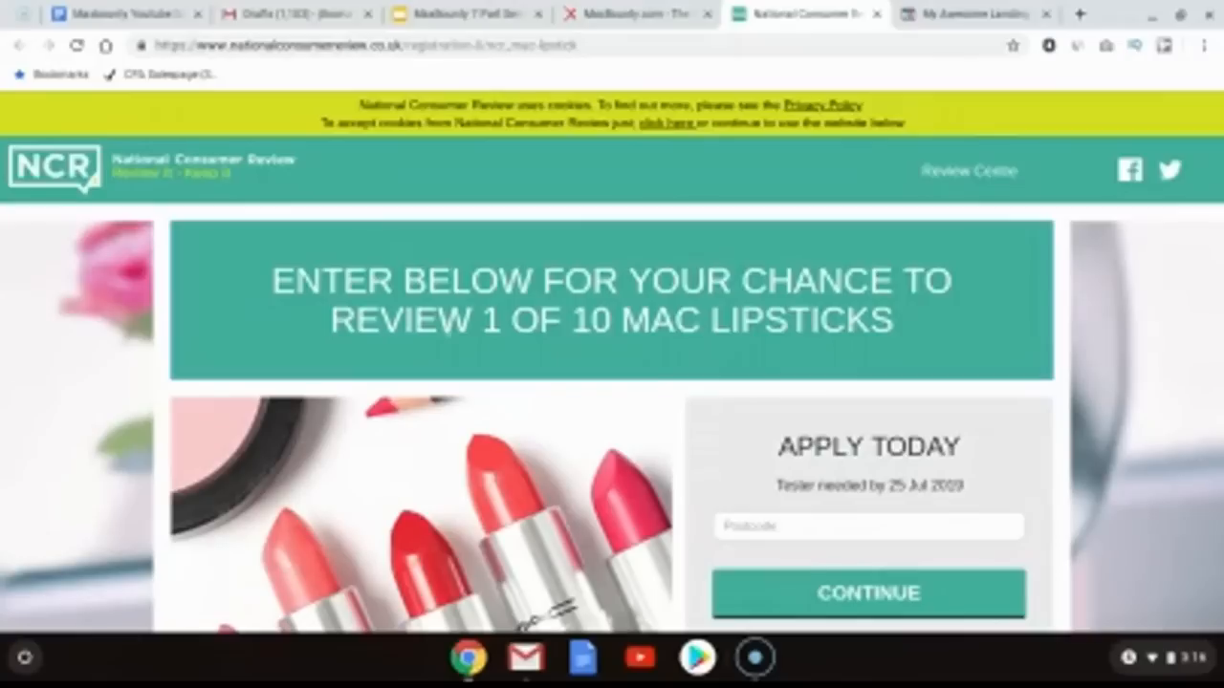
Step: Examine the offer page's lipstick image, headline and apply form
scroll(612, 364, down, 3)
right_click(420, 336)
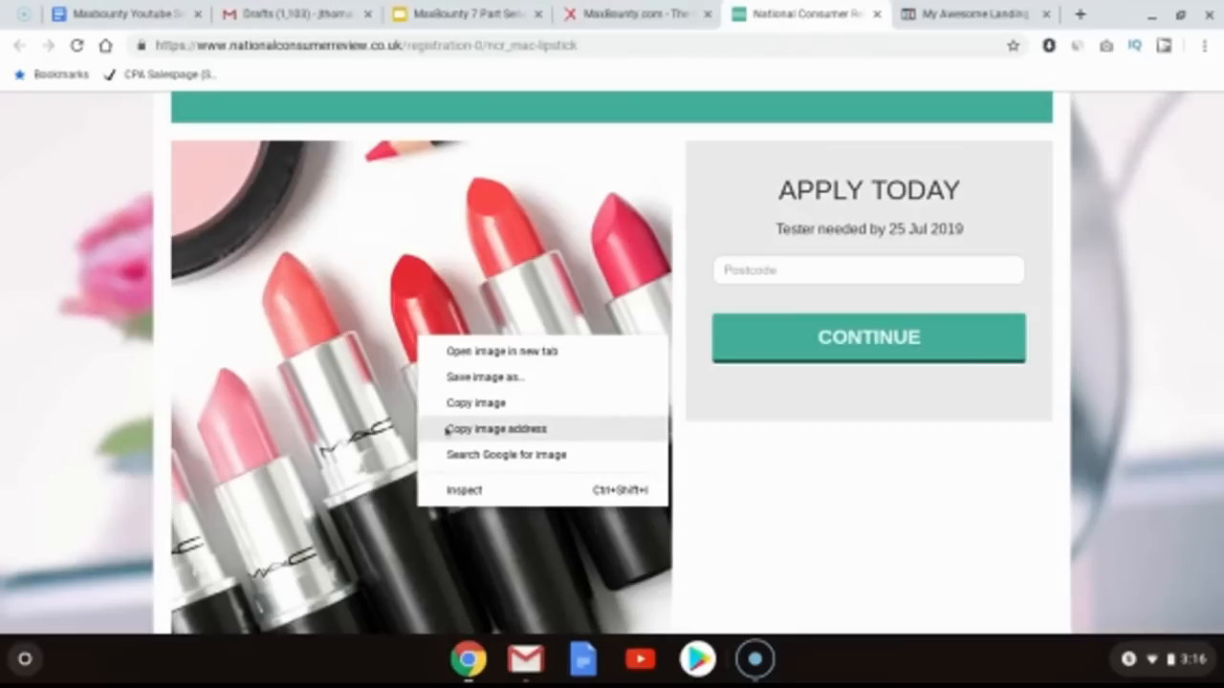
click(680, 201)
scroll(681, 199, up, 2)
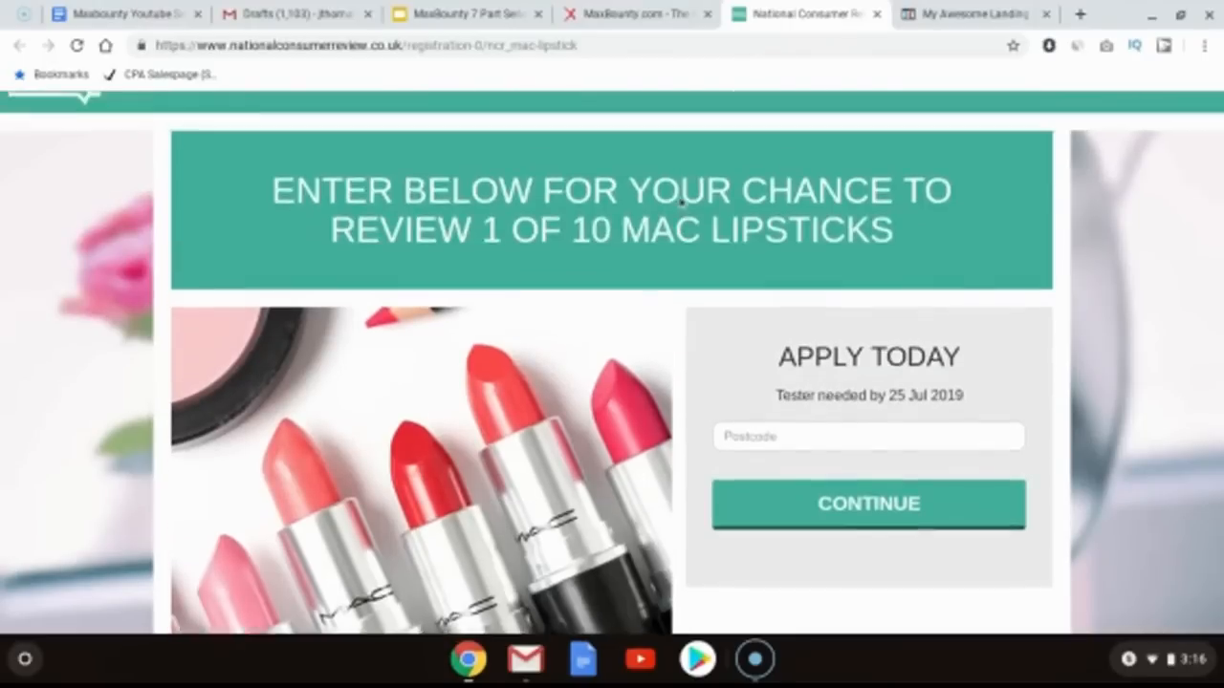
scroll(680, 198, up, 1)
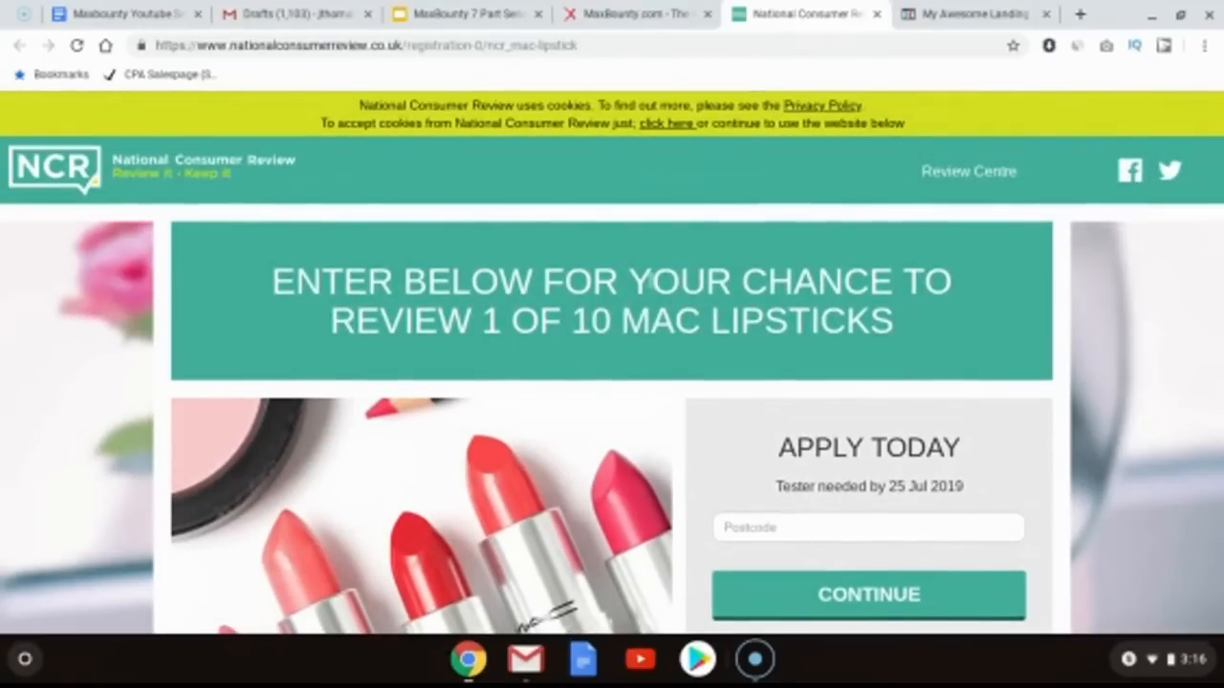
scroll(648, 281, down, 3)
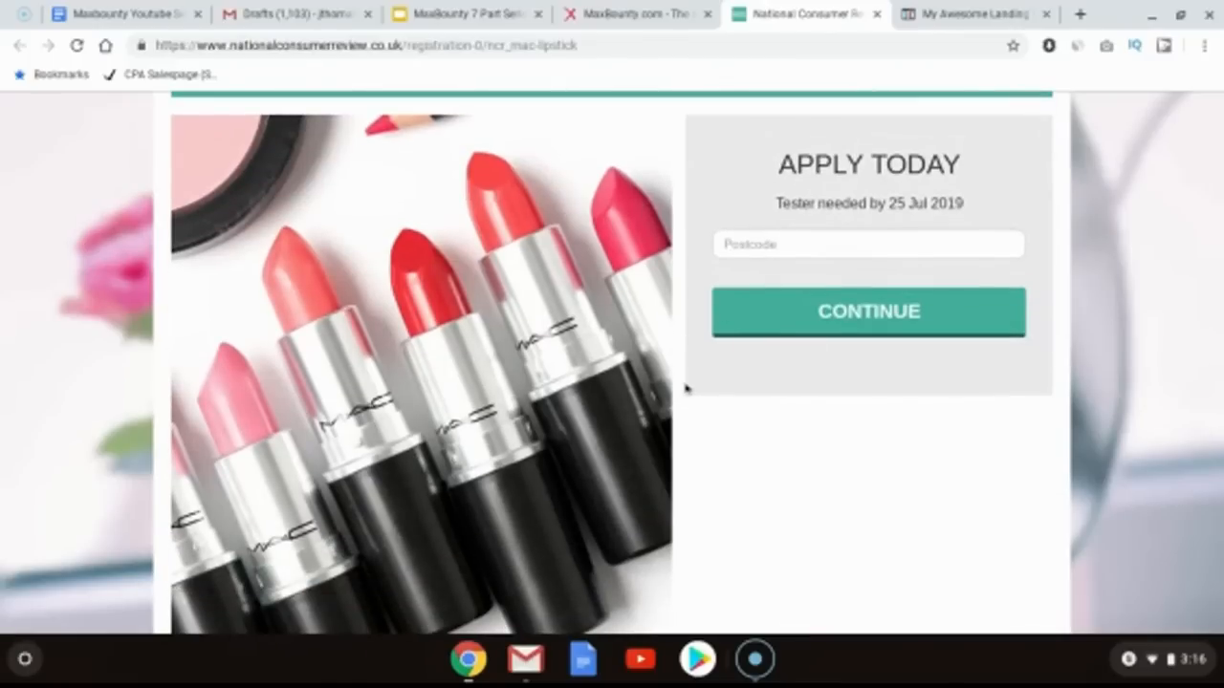
scroll(710, 432, up, 3)
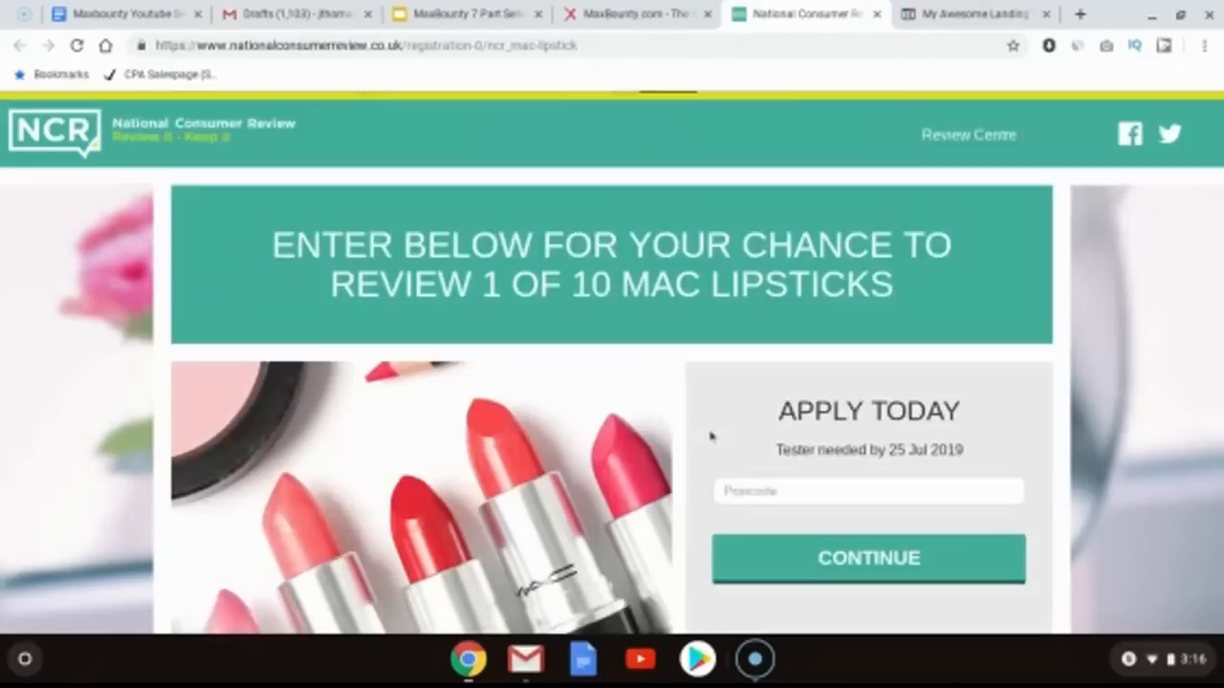
Step: Set the optin page's background colour to the teal #42b99f to match the offer page
click(941, 14)
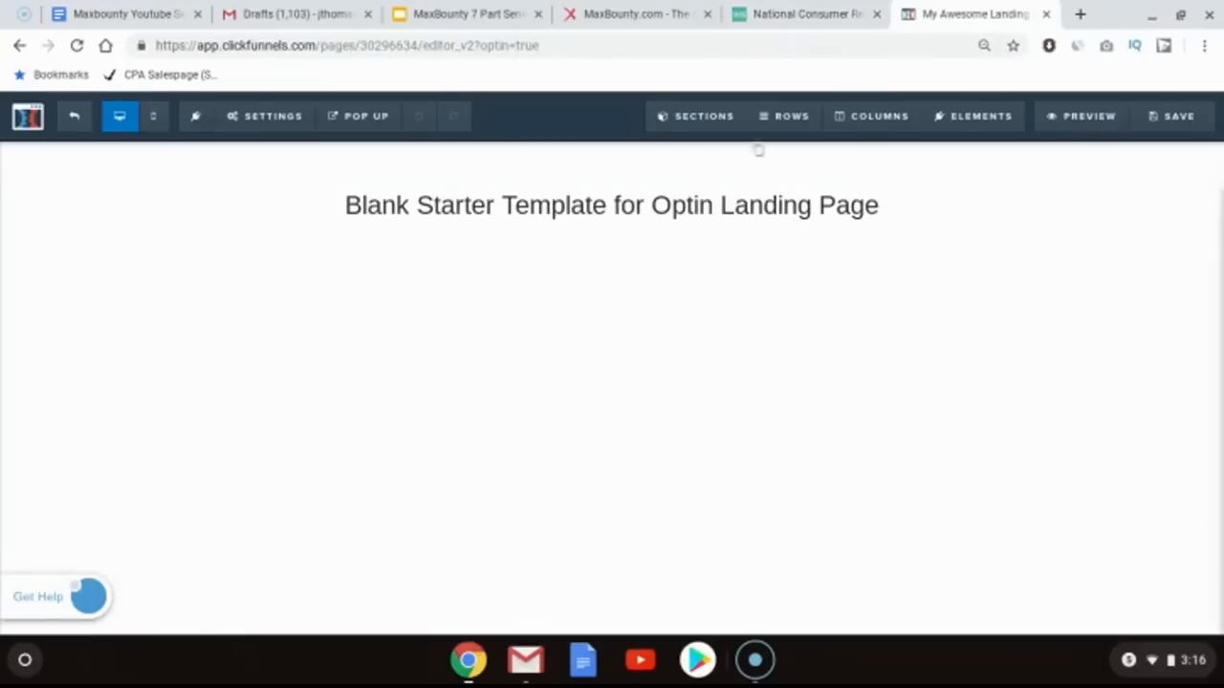
click(239, 128)
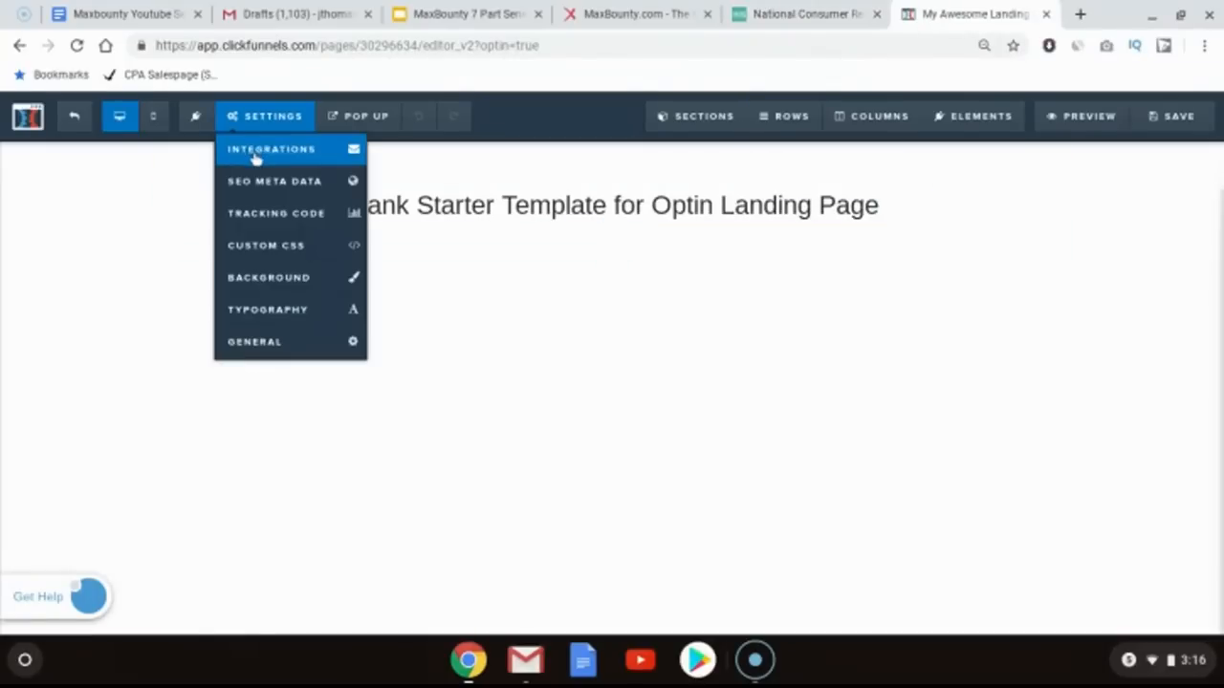
click(265, 289)
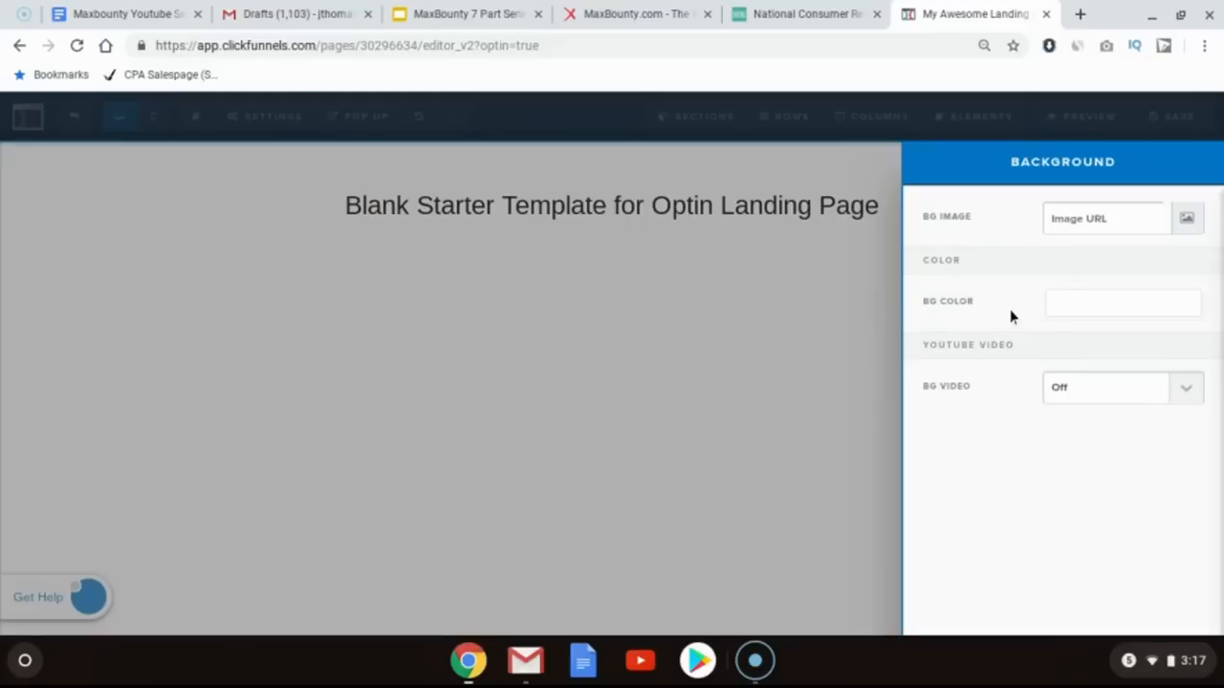
click(1061, 310)
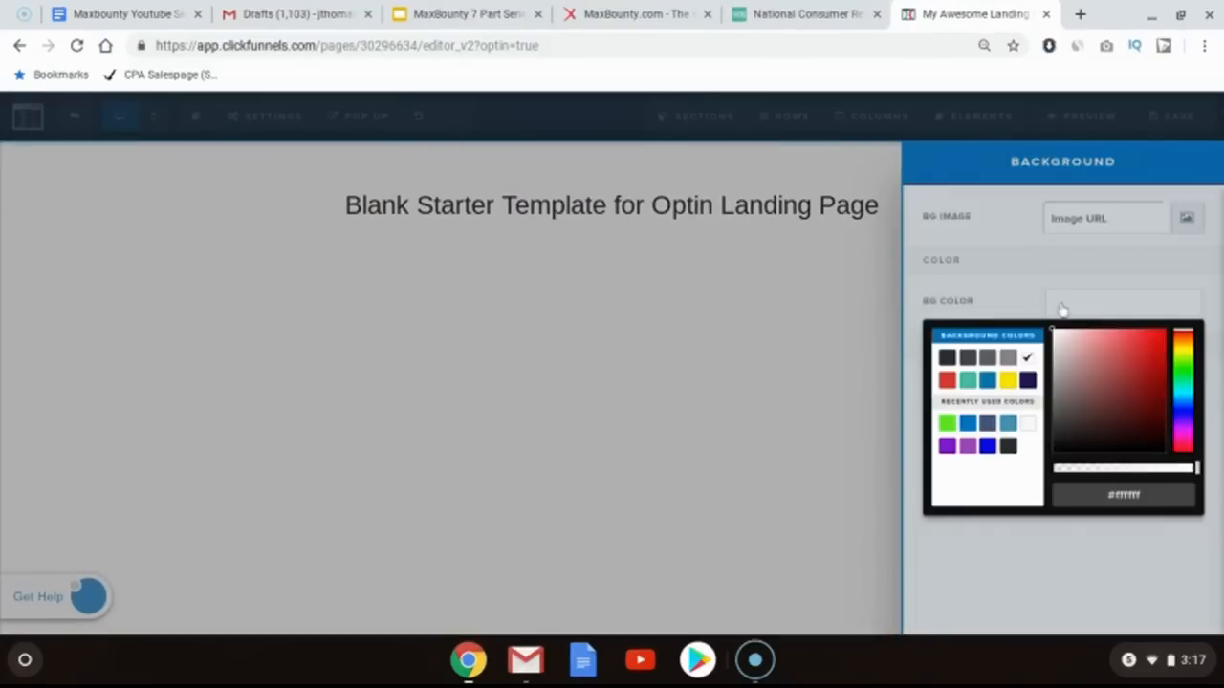
click(968, 380)
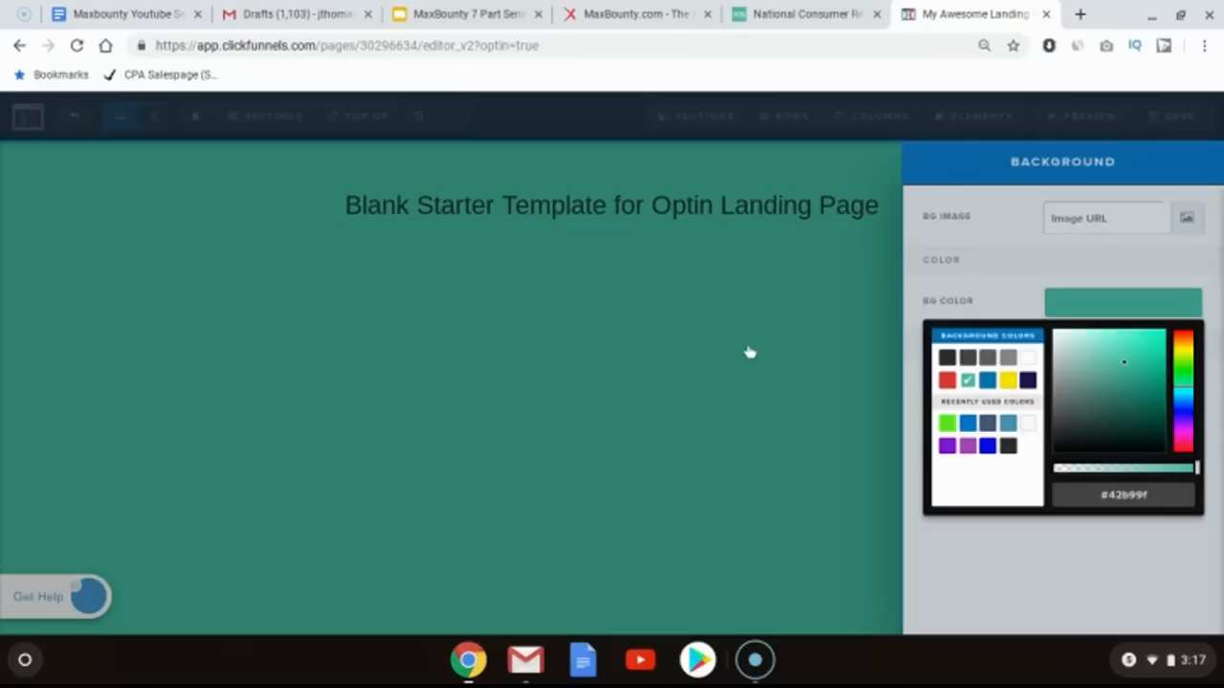
click(775, 13)
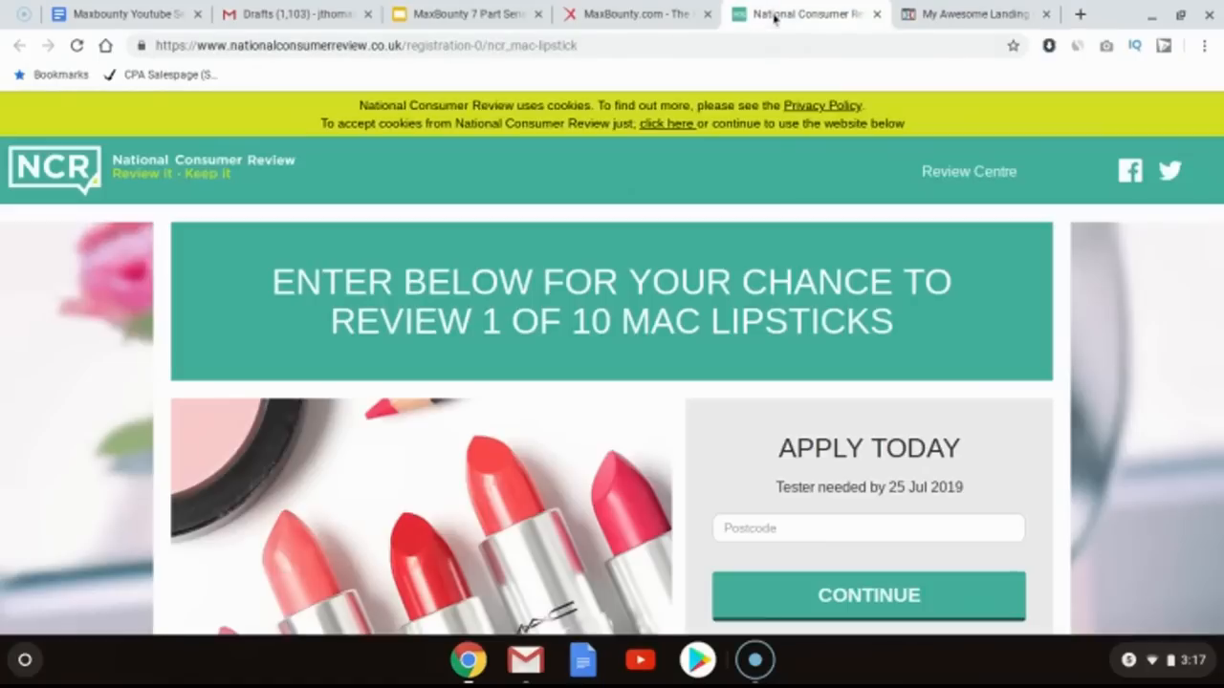
click(952, 10)
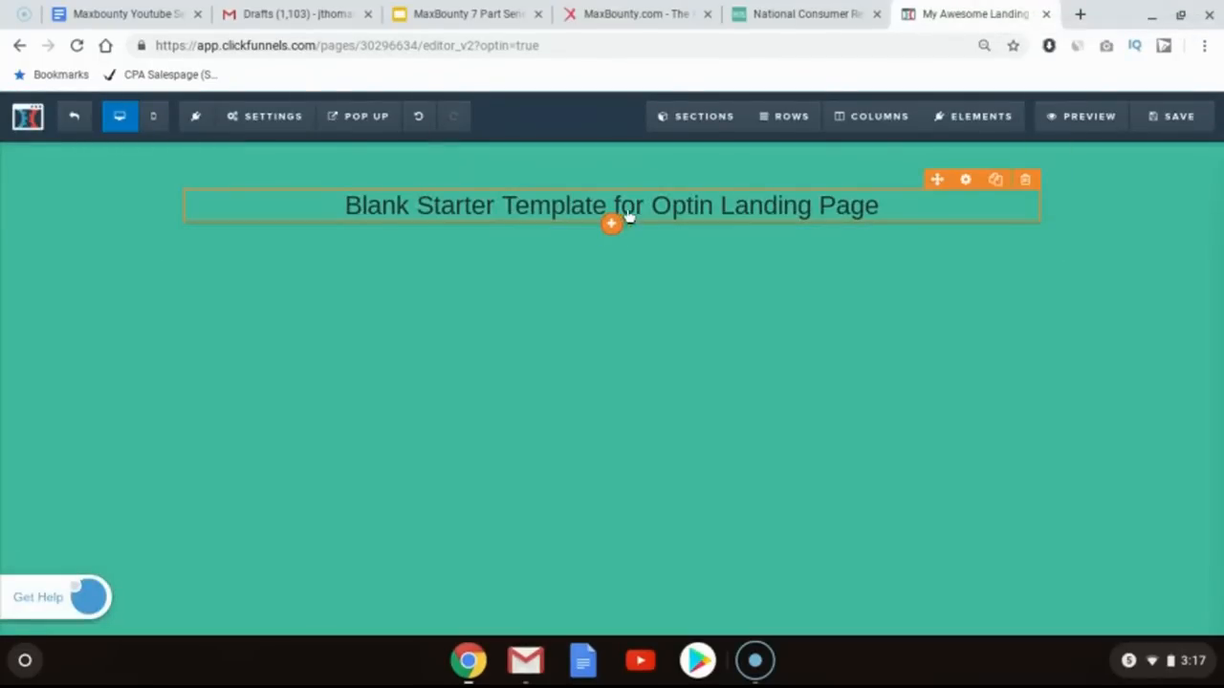
Step: Set the main headline's text colour to white
click(965, 179)
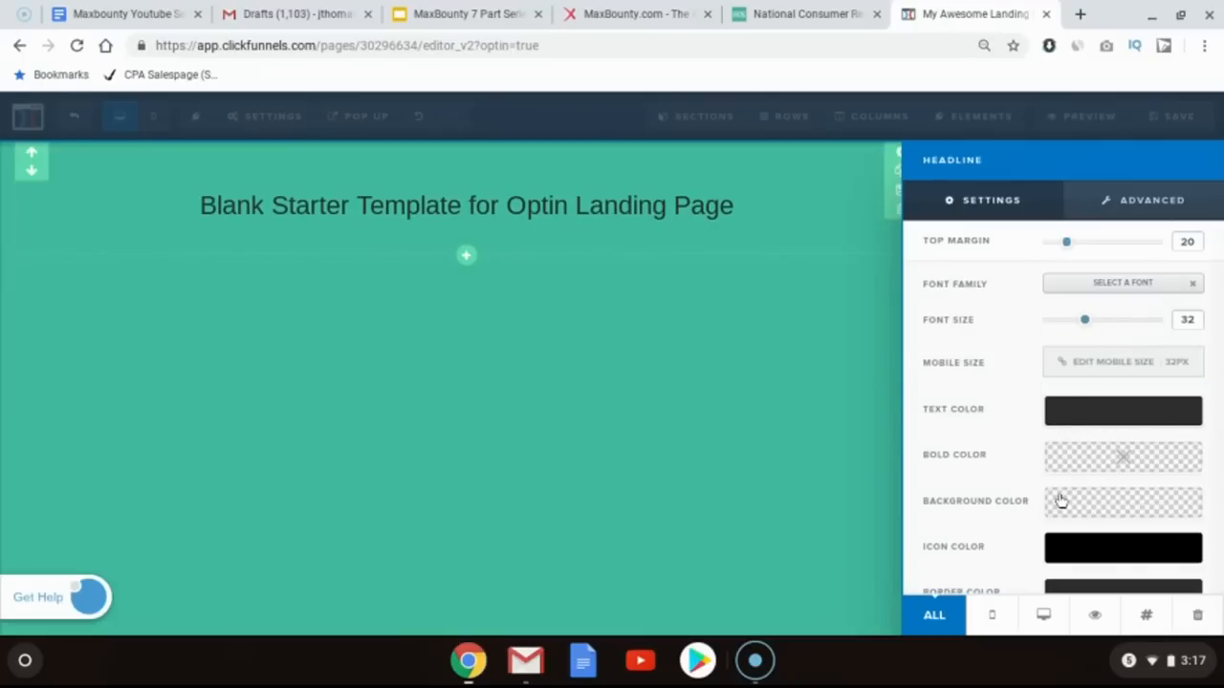
click(1052, 412)
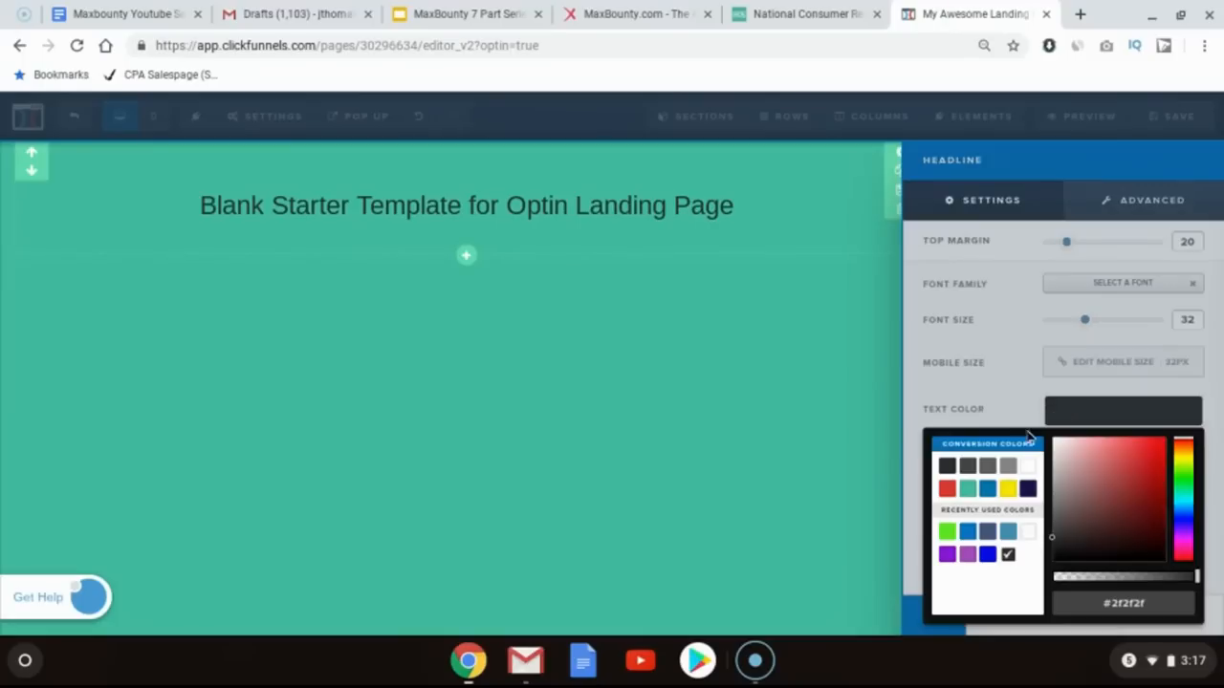
click(714, 353)
click(817, 7)
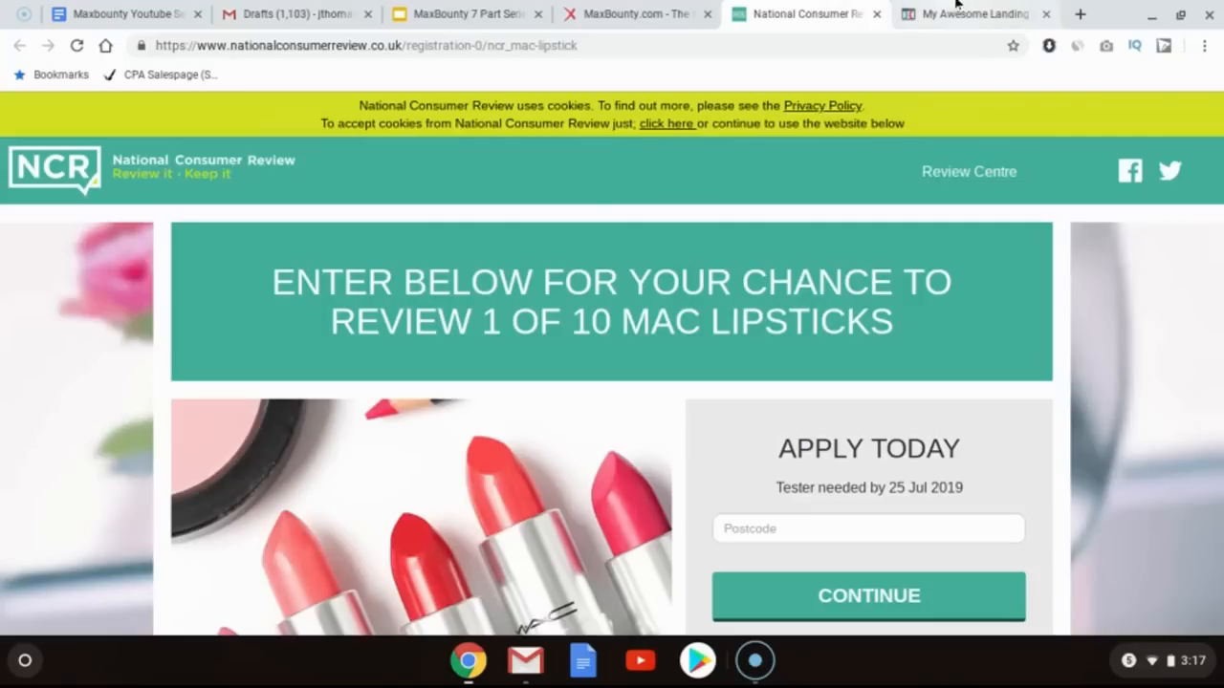
click(956, 7)
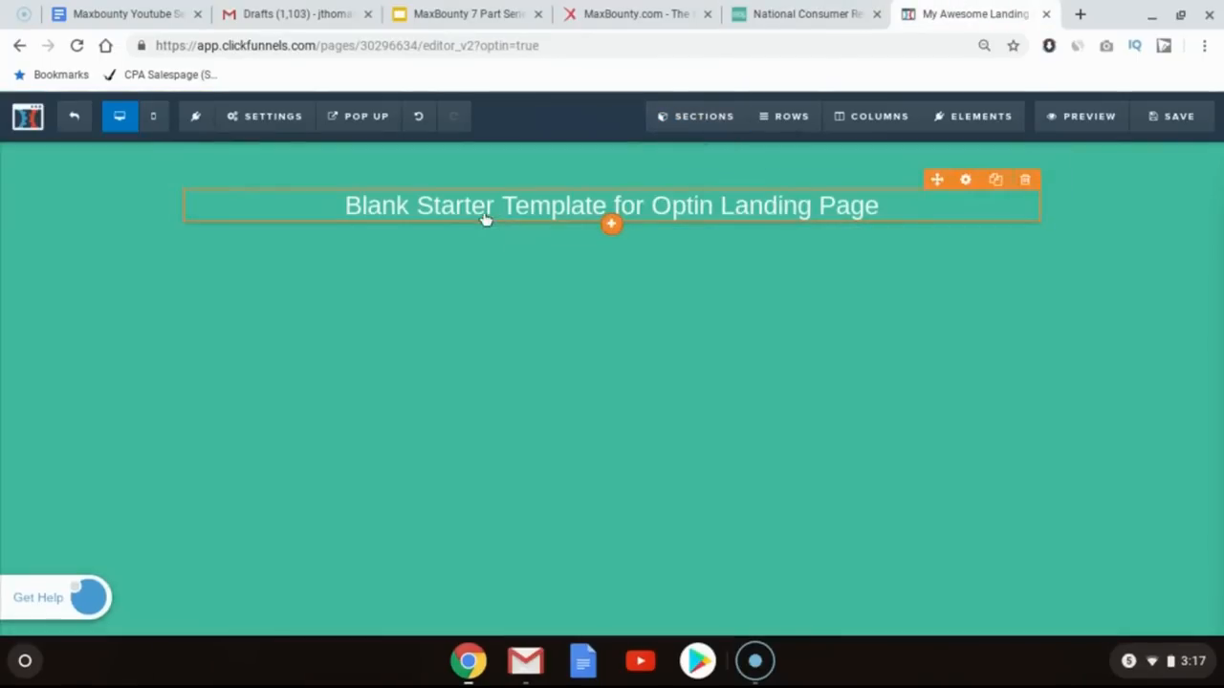
Step: Add a sub-headline element below the headline and move it above the main headline
click(613, 224)
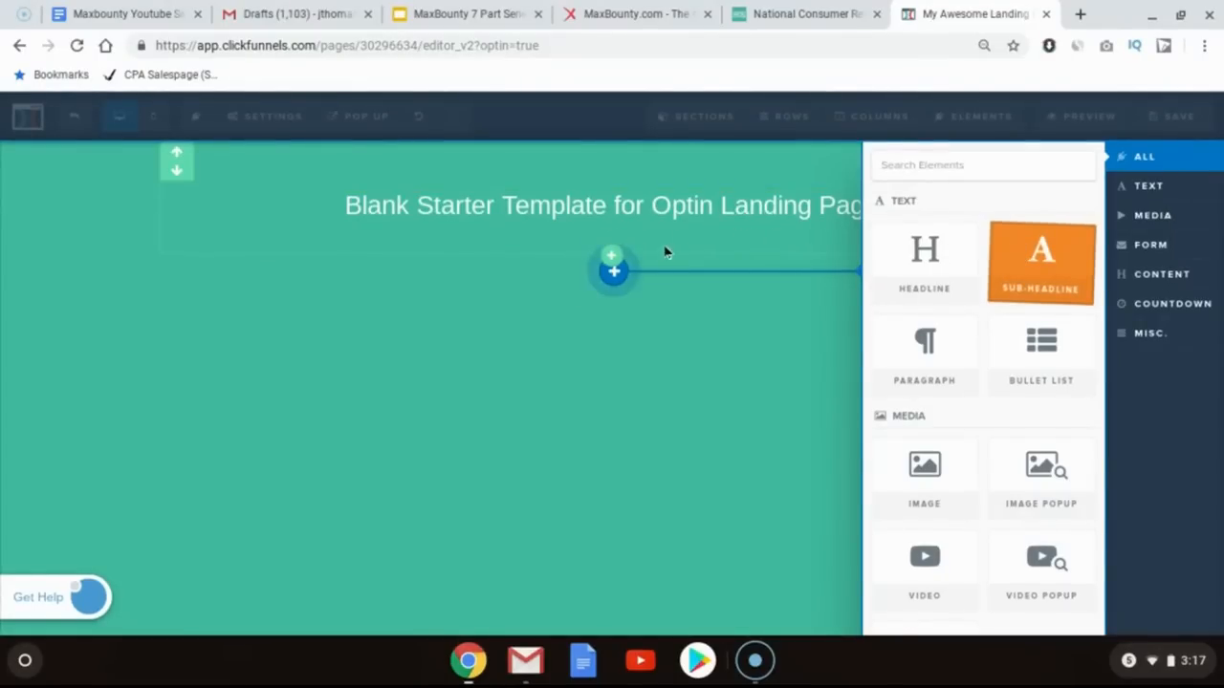
drag(667, 252, 656, 247)
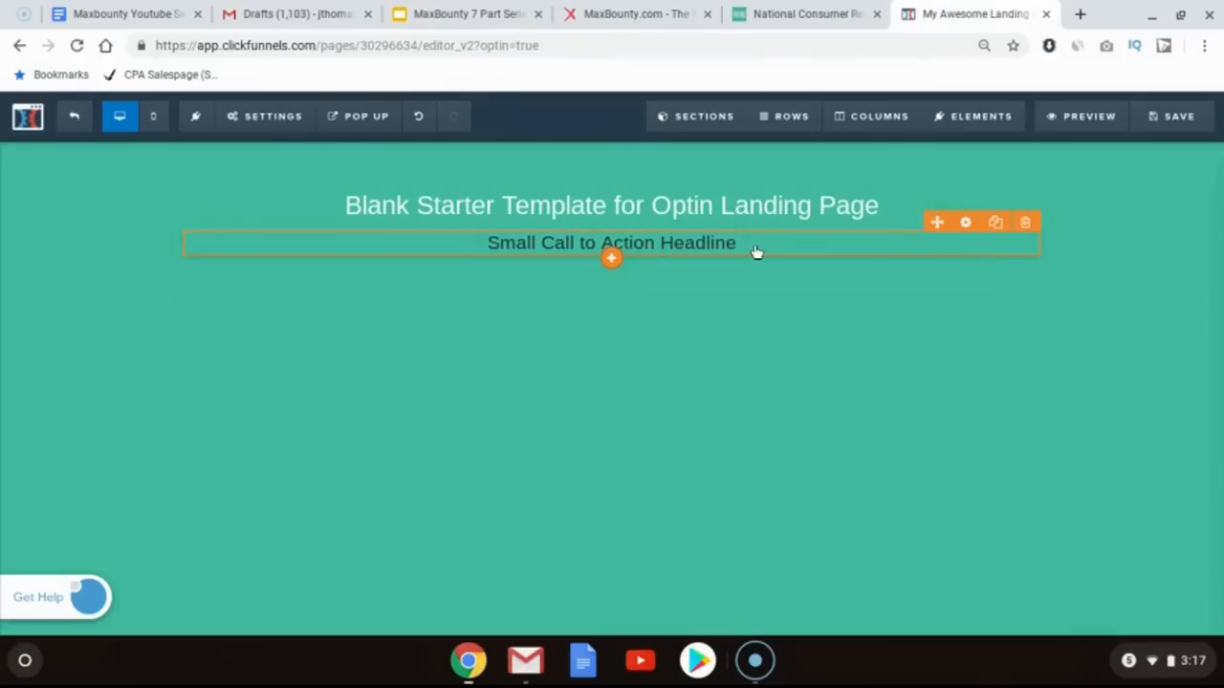
drag(934, 226, 732, 230)
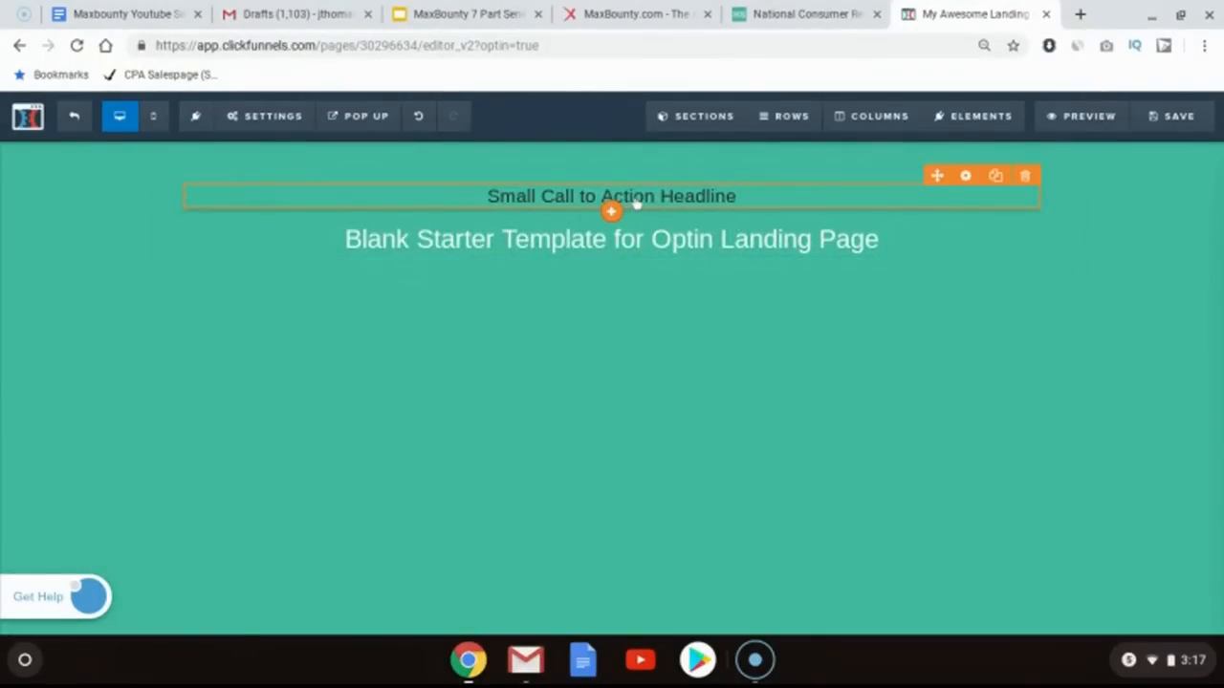
Step: Replace the sub-headline text with "Secret Revealed:"
click(511, 202)
triple_click(512, 201)
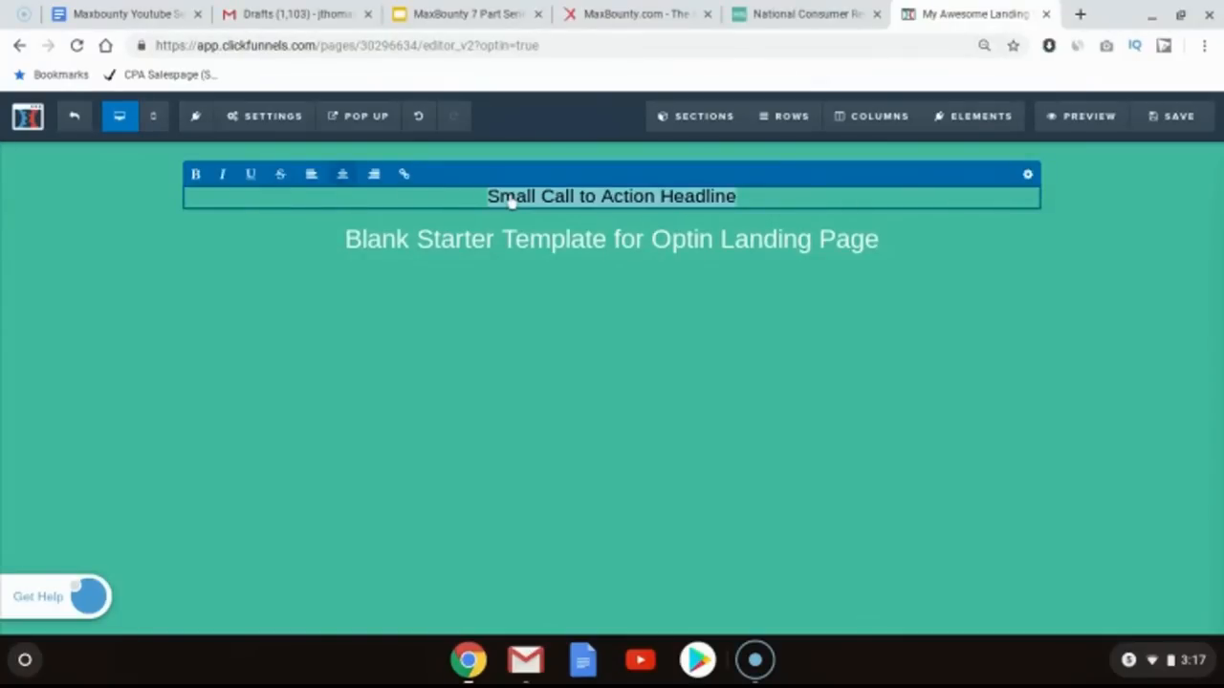
text(Secret)
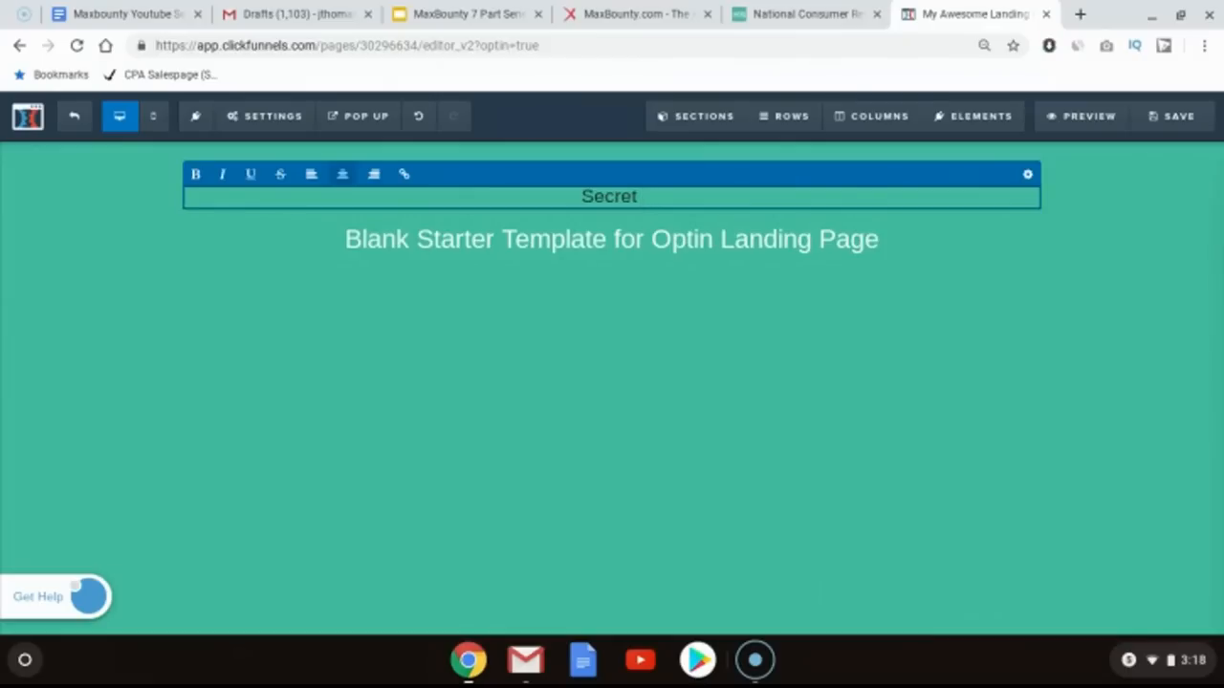
text(Reve)
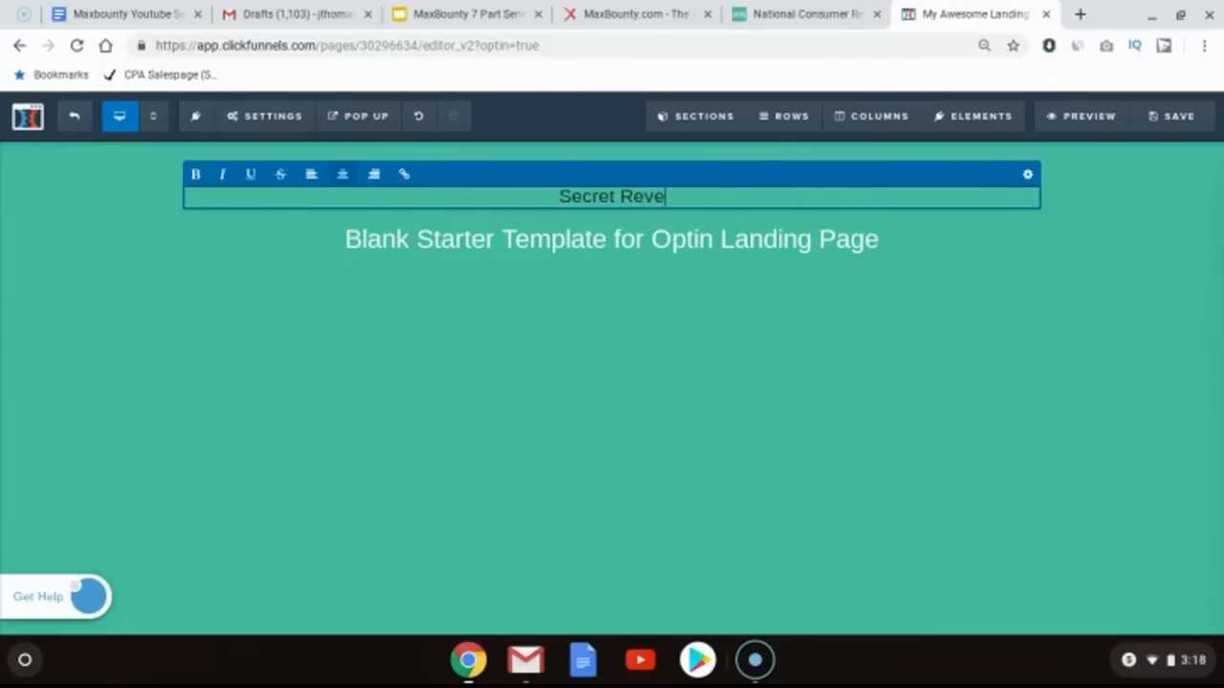
text(aled)
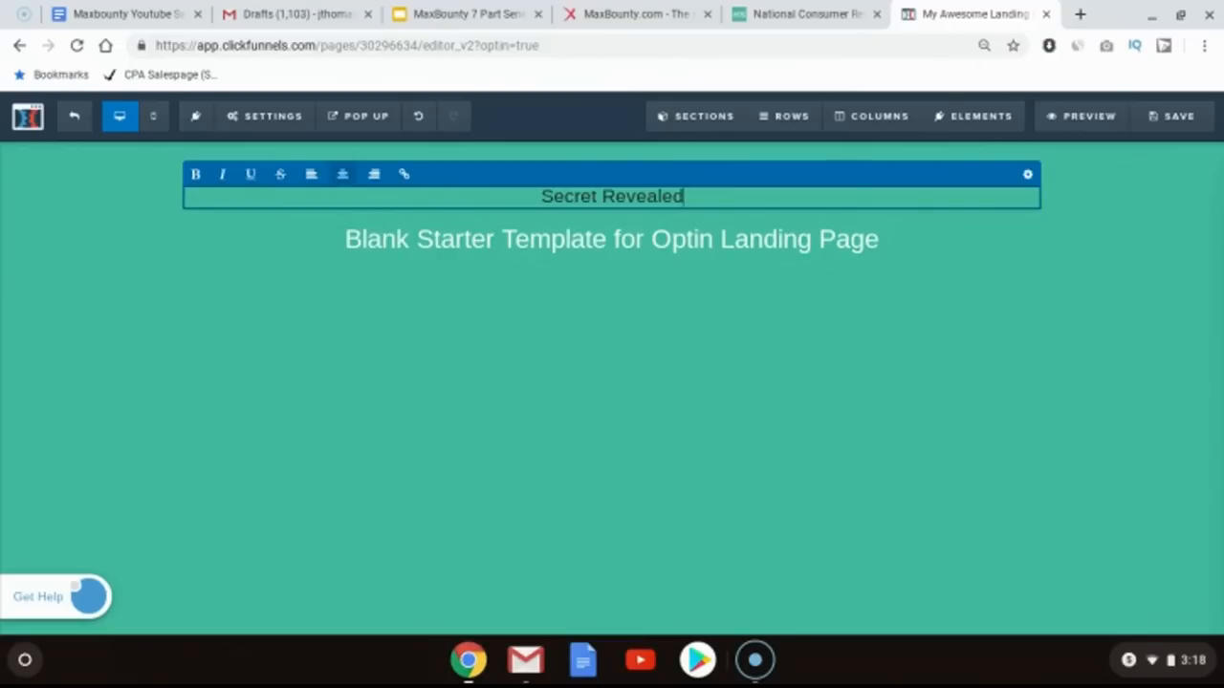
text(:)
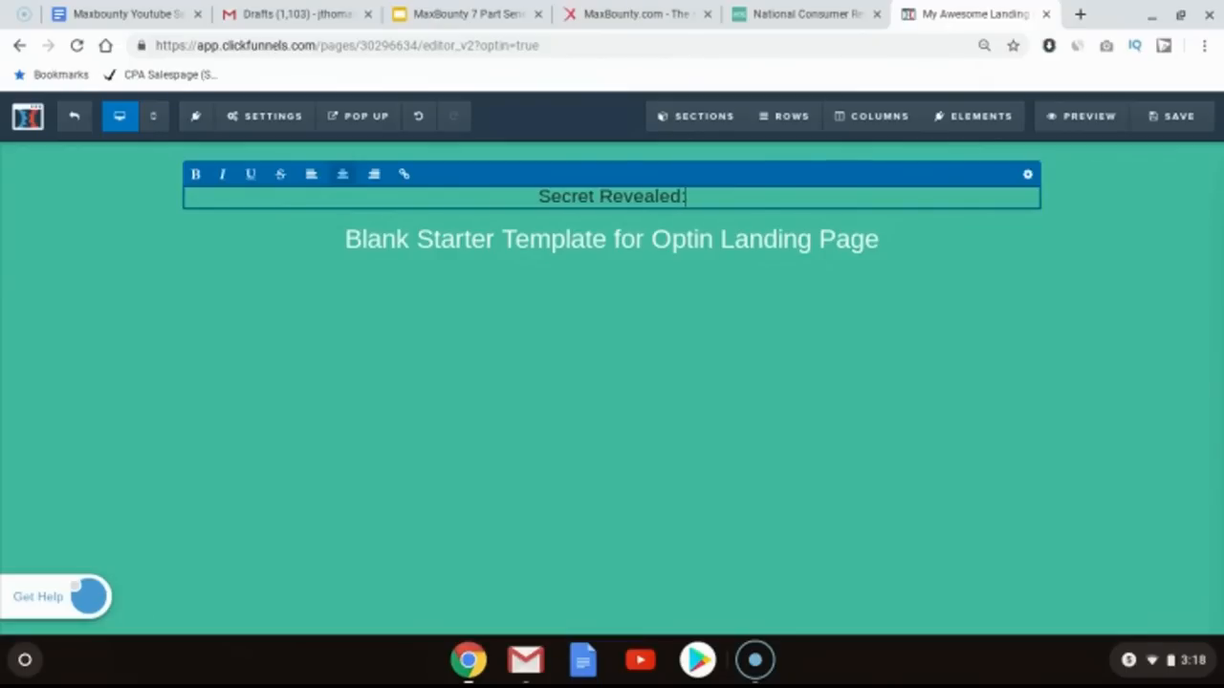
Step: Try bolding the sub-headline text and remove the bold again
triple_click(597, 197)
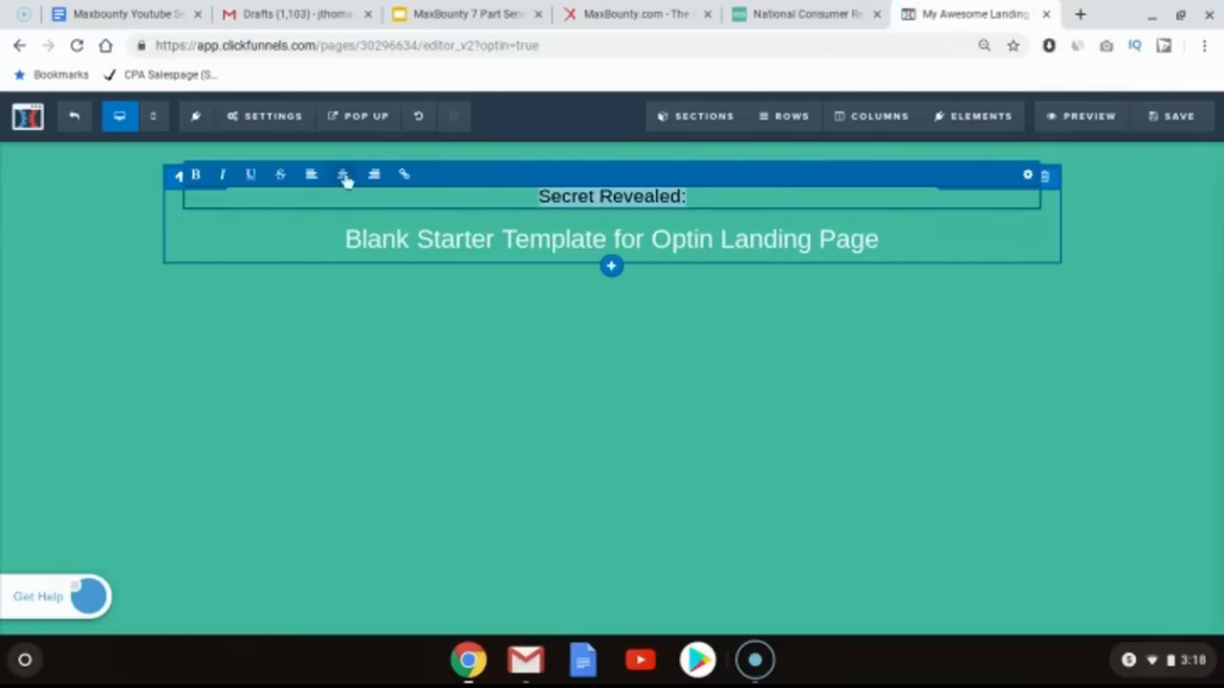
click(201, 179)
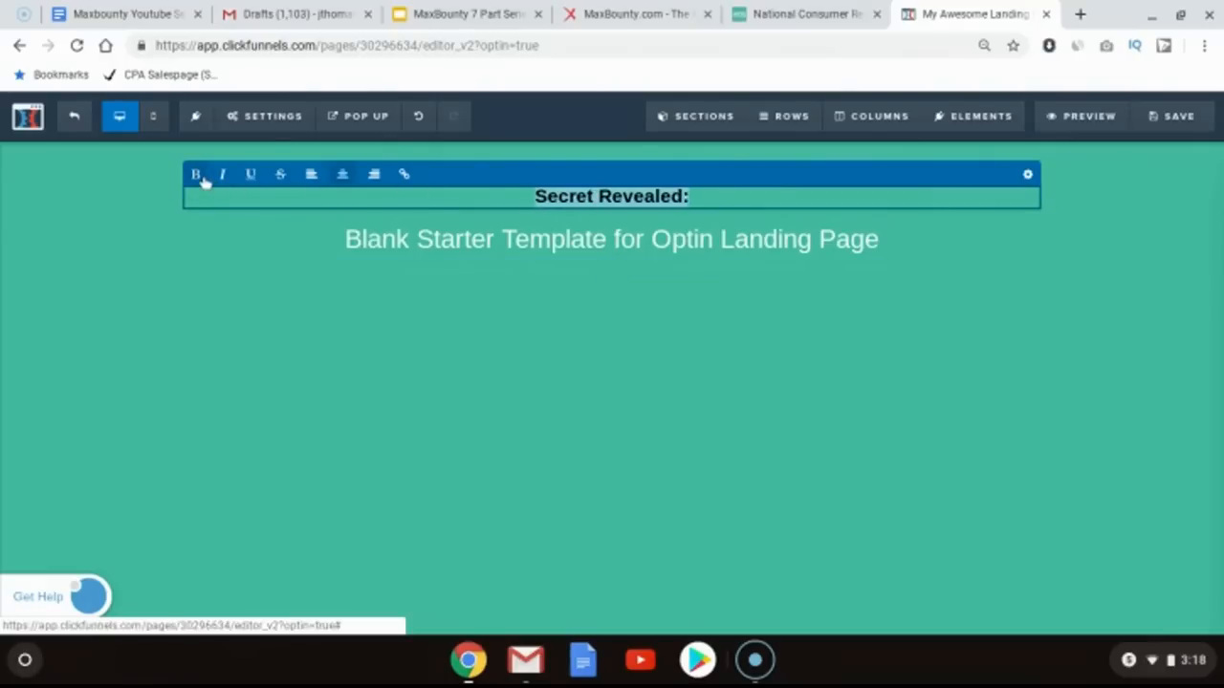
click(202, 180)
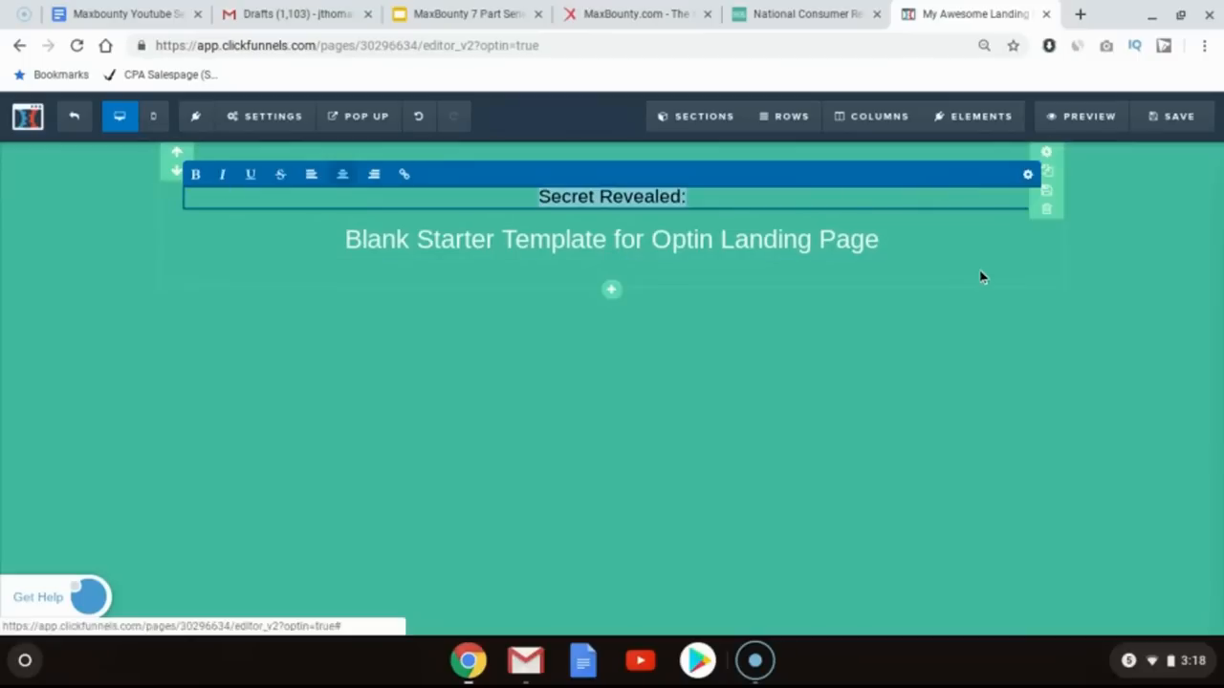
Step: Set the sub-headline's text colour to green #58ff19
click(850, 11)
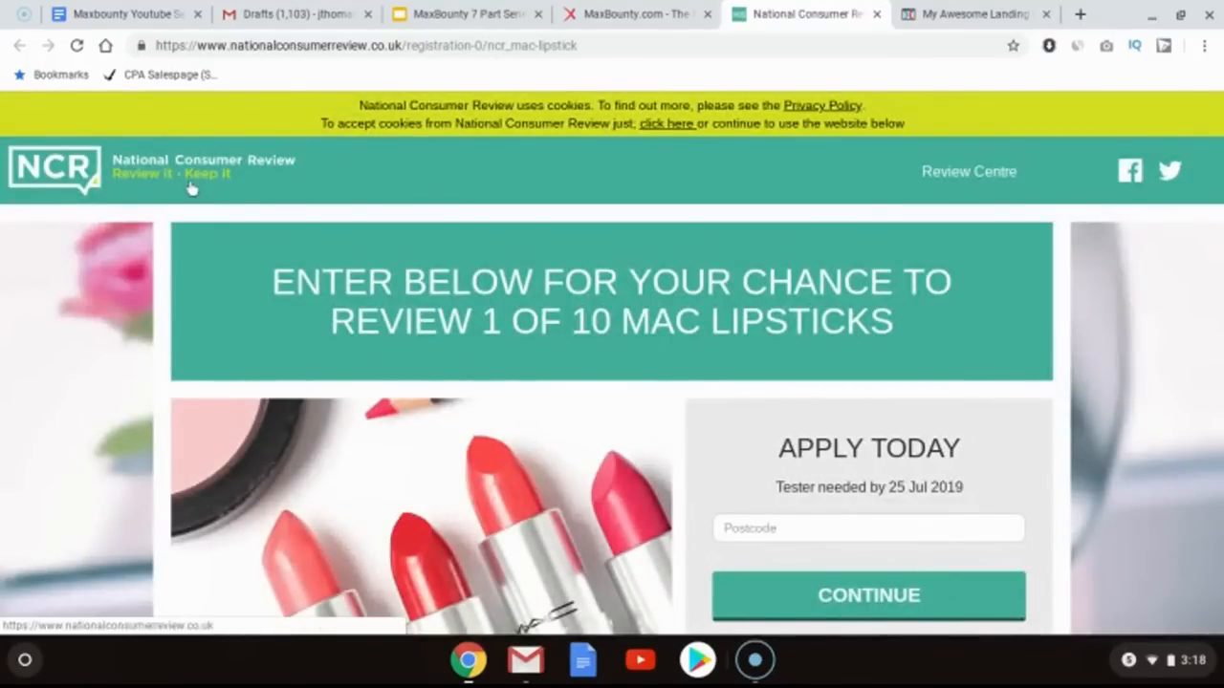
click(937, 12)
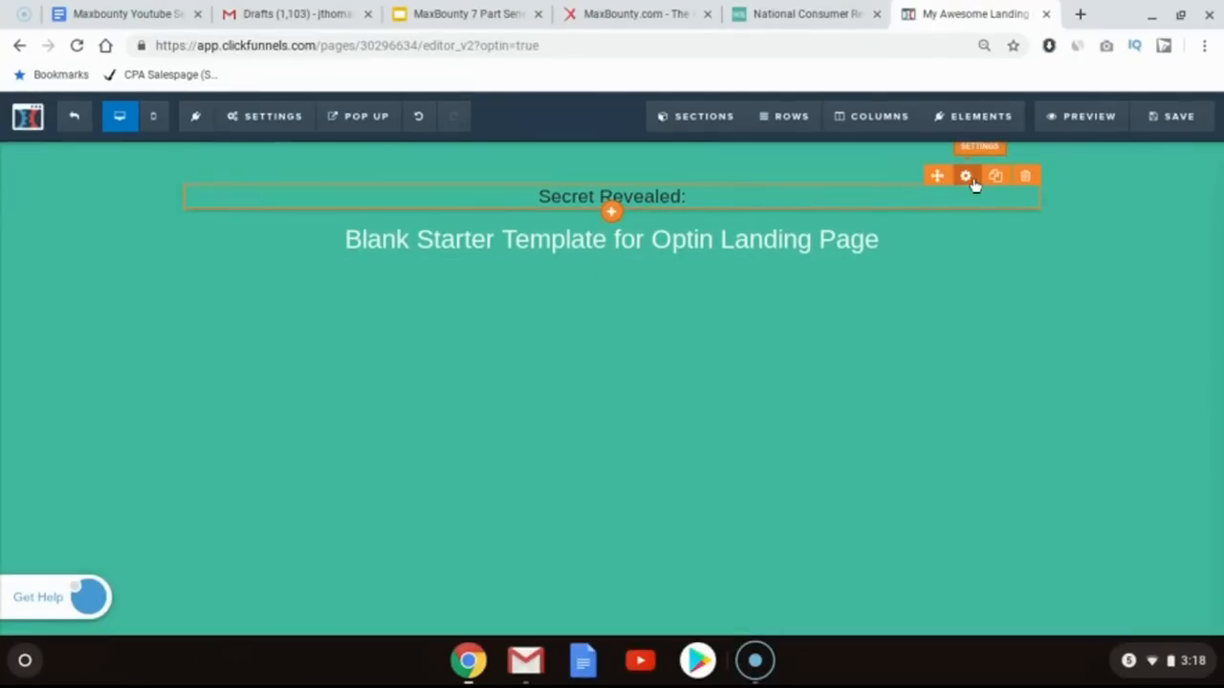
click(968, 178)
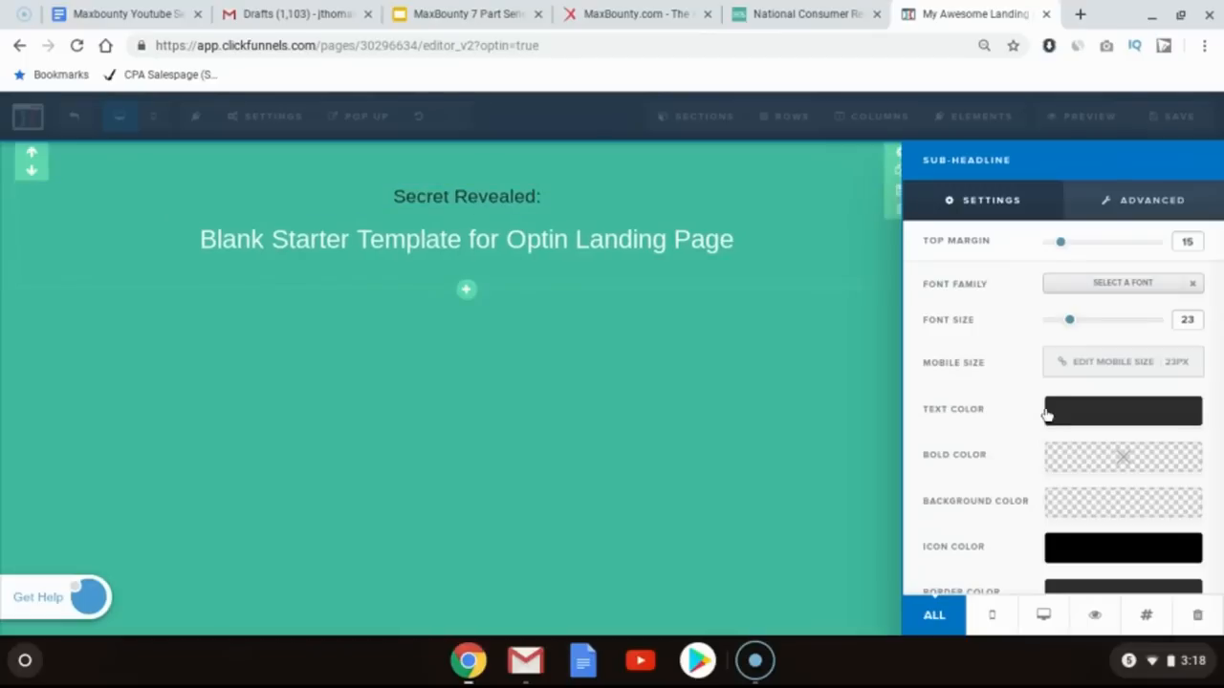
click(1047, 414)
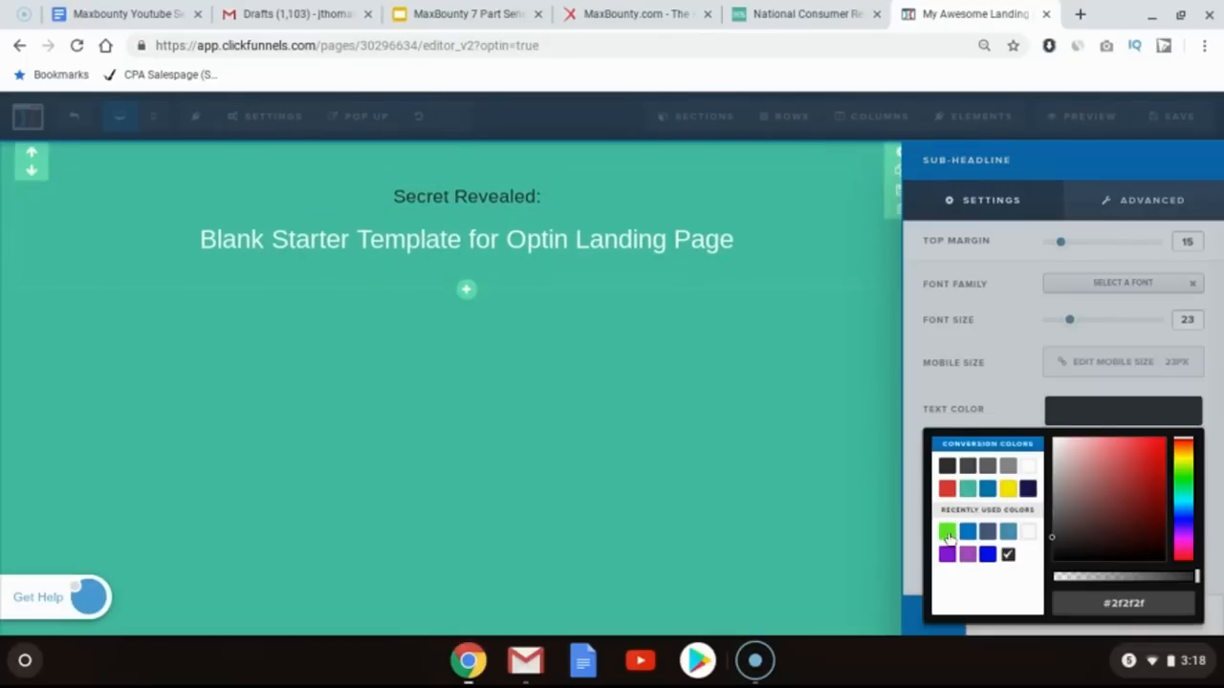
click(946, 535)
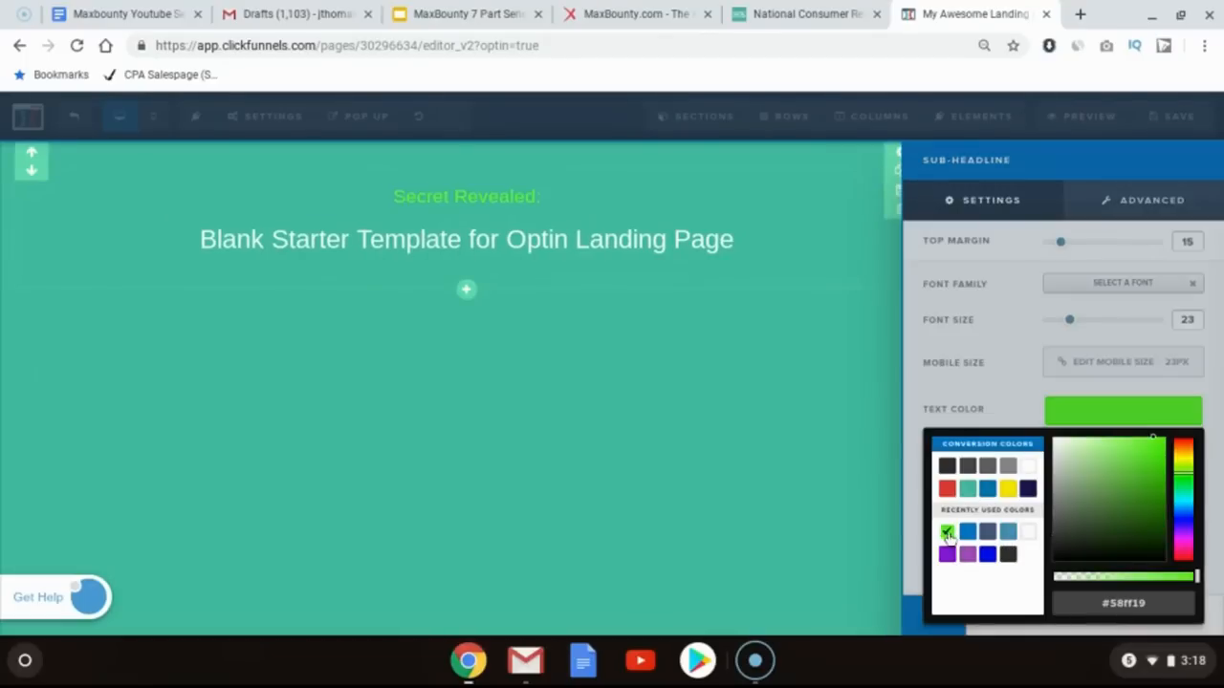
click(662, 331)
Step: Make the main headline text bold
click(621, 265)
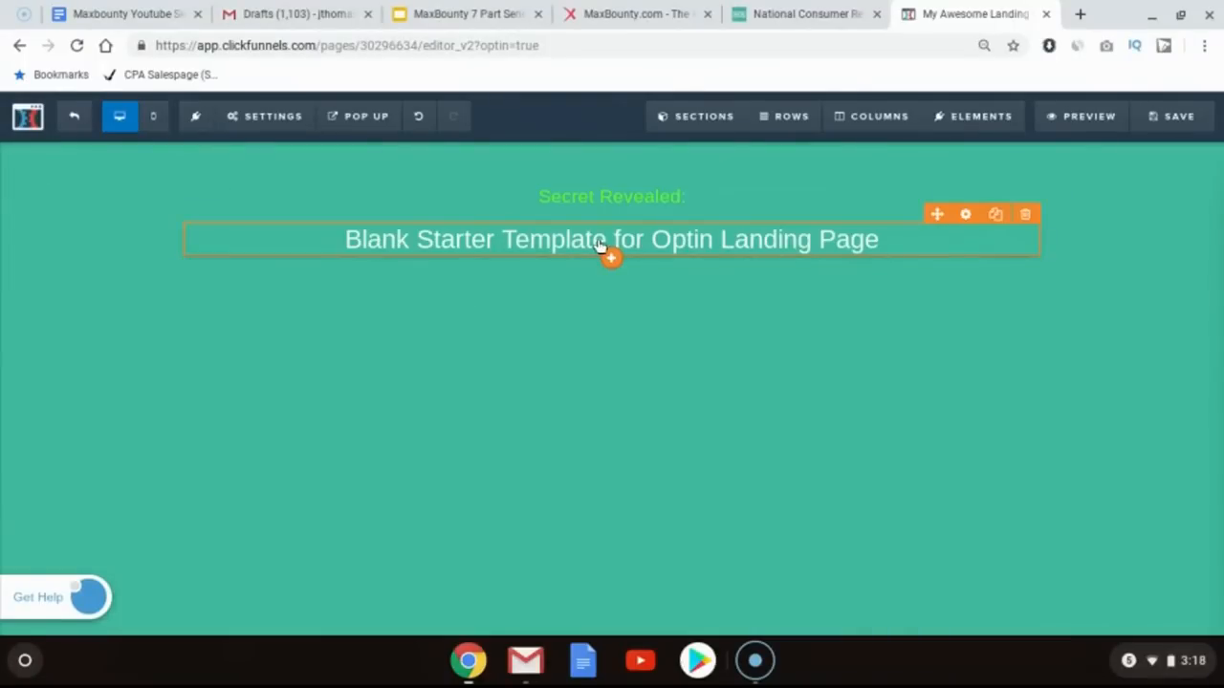
click(784, 13)
click(942, 7)
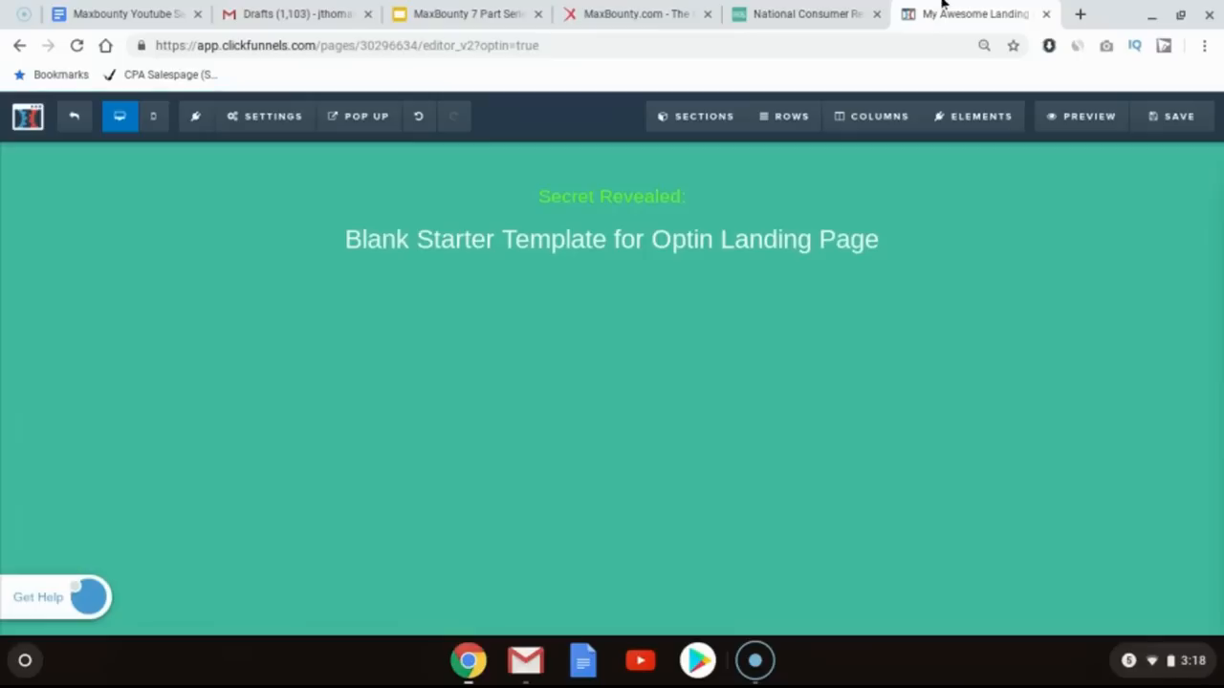
click(647, 243)
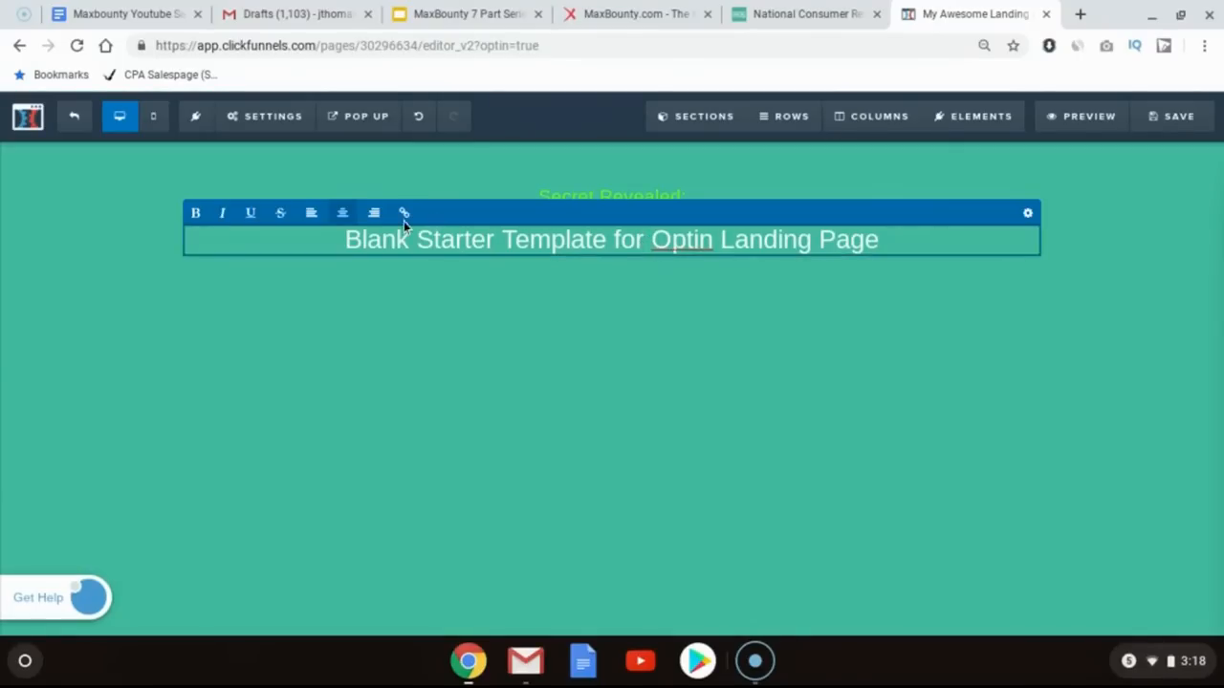
triple_click(354, 239)
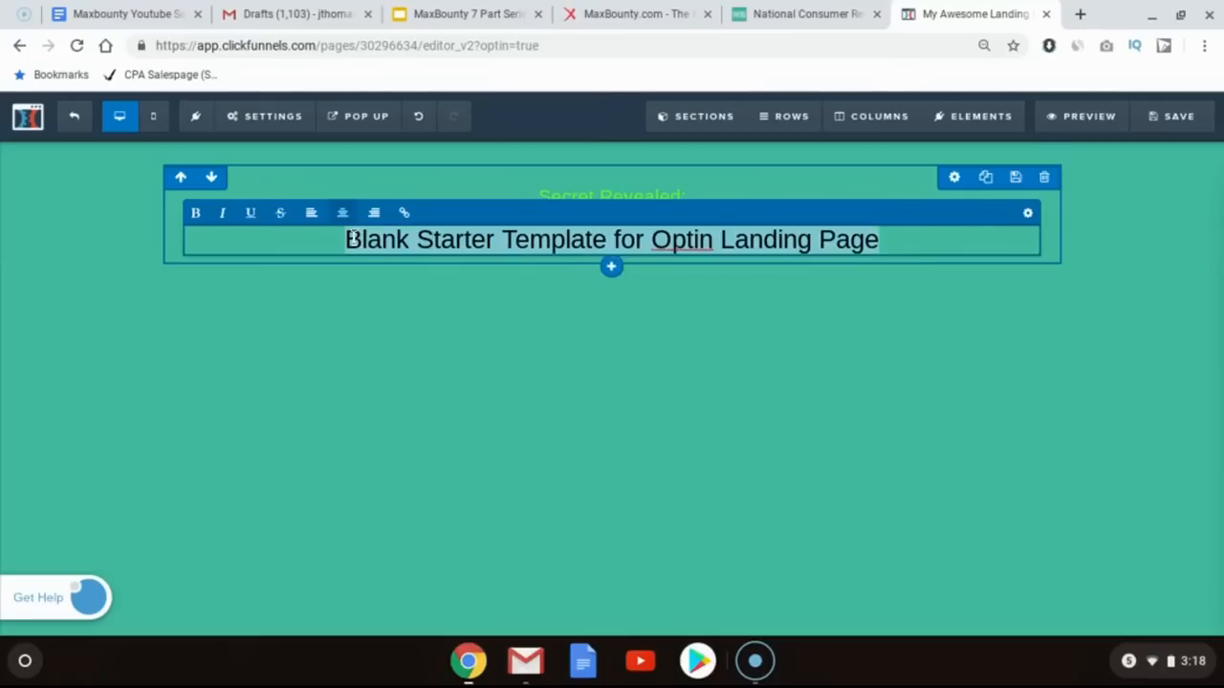
click(196, 213)
click(317, 245)
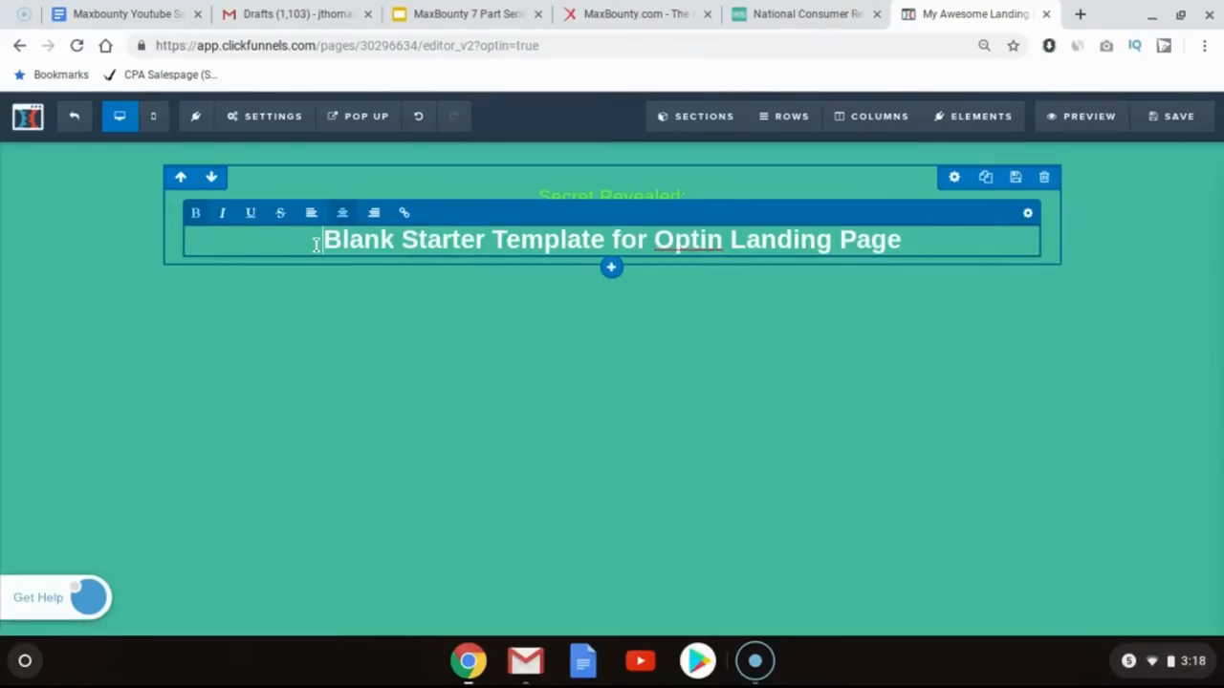
Step: Referring to the offer page, replace the main headline with "Get FREE MAC Lipsticks By Becoming A Product Tester Today!"
click(757, 11)
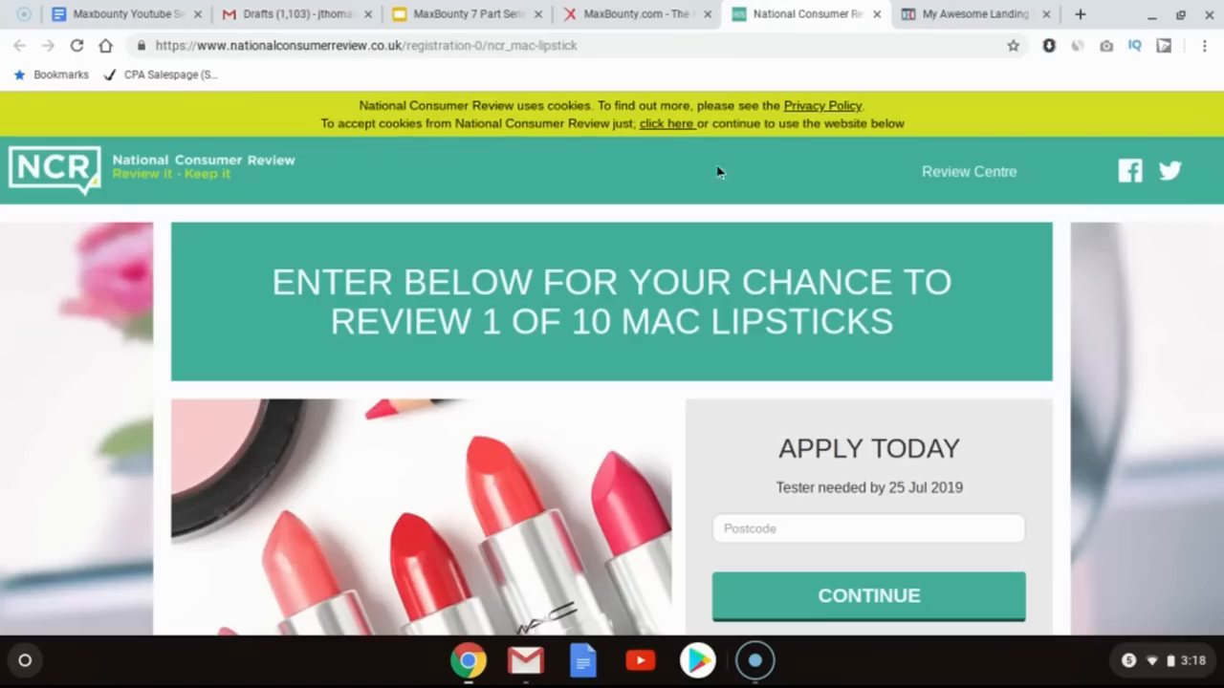
scroll(674, 287, down, 5)
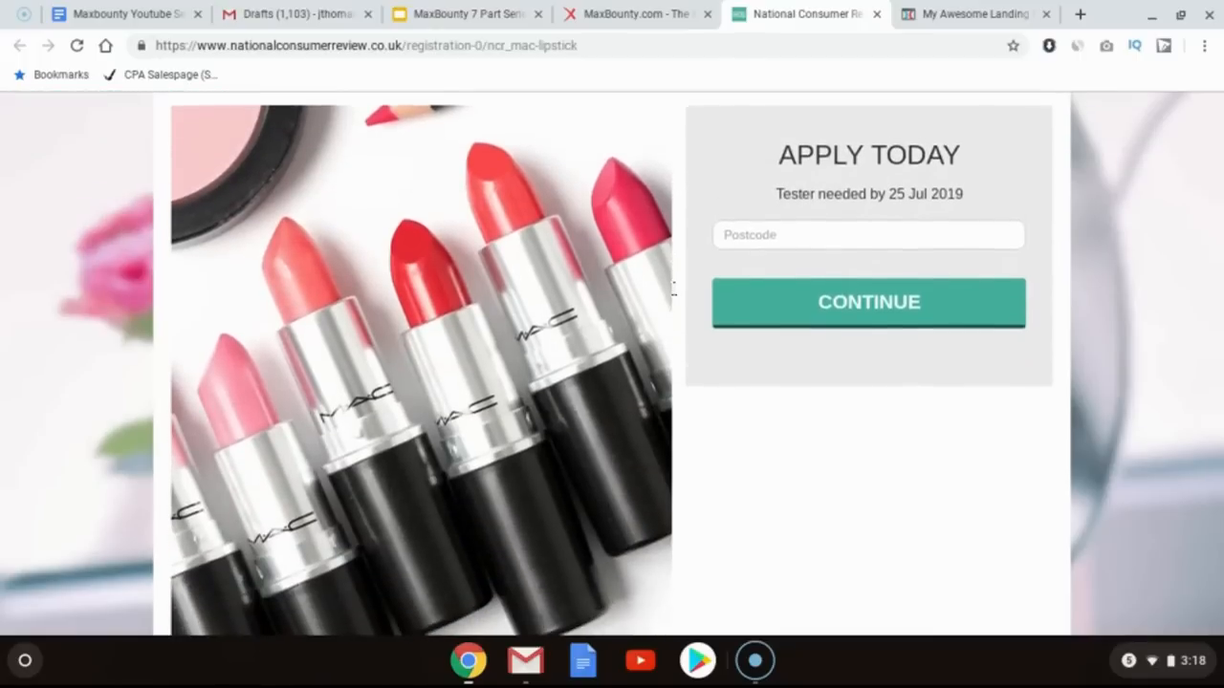
scroll(612, 363, down, 3)
scroll(612, 363, up, 4)
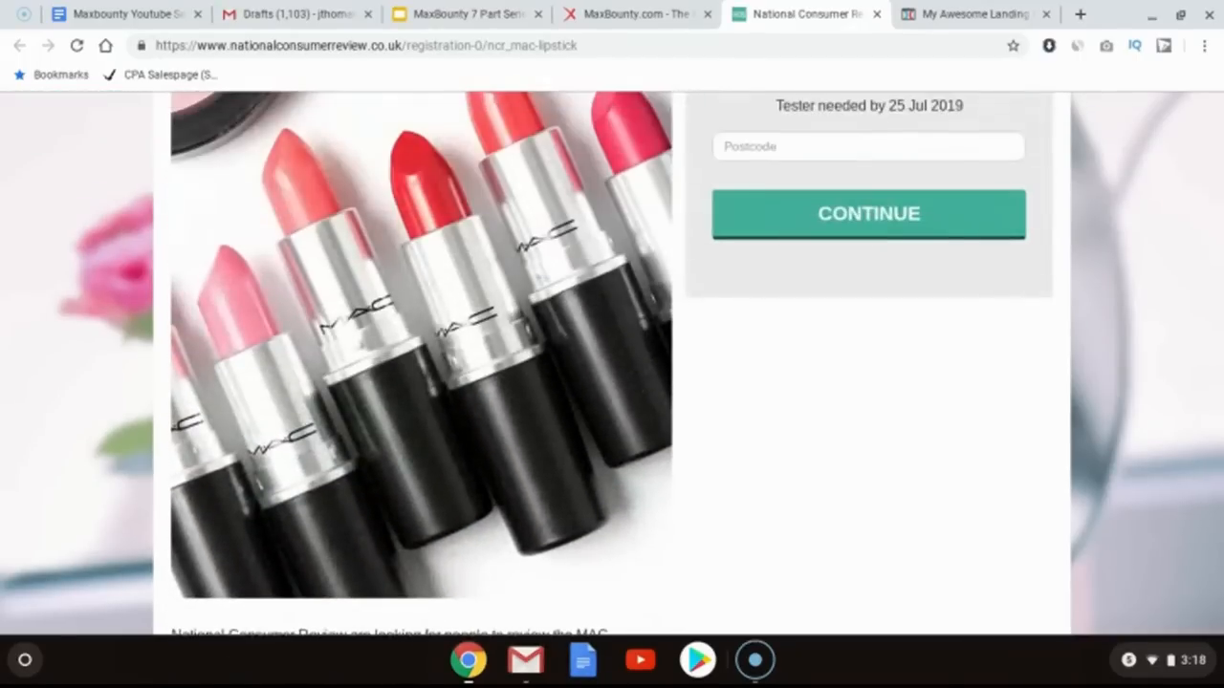
scroll(830, 186, up, 4)
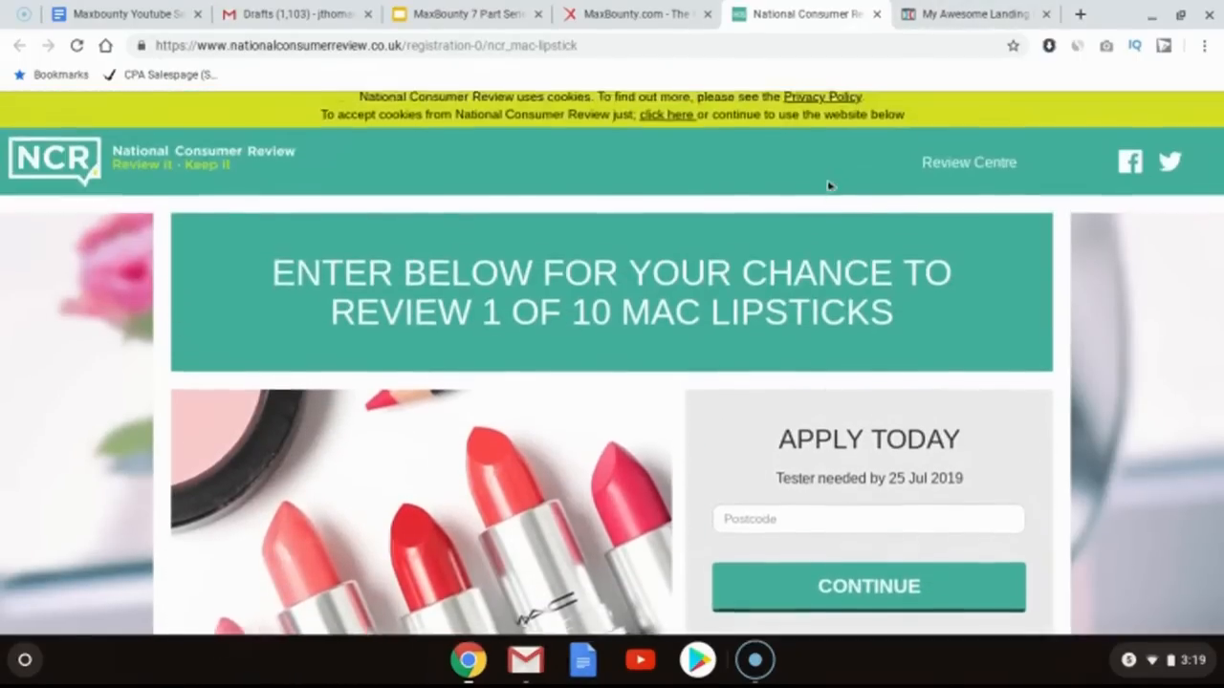
click(948, 11)
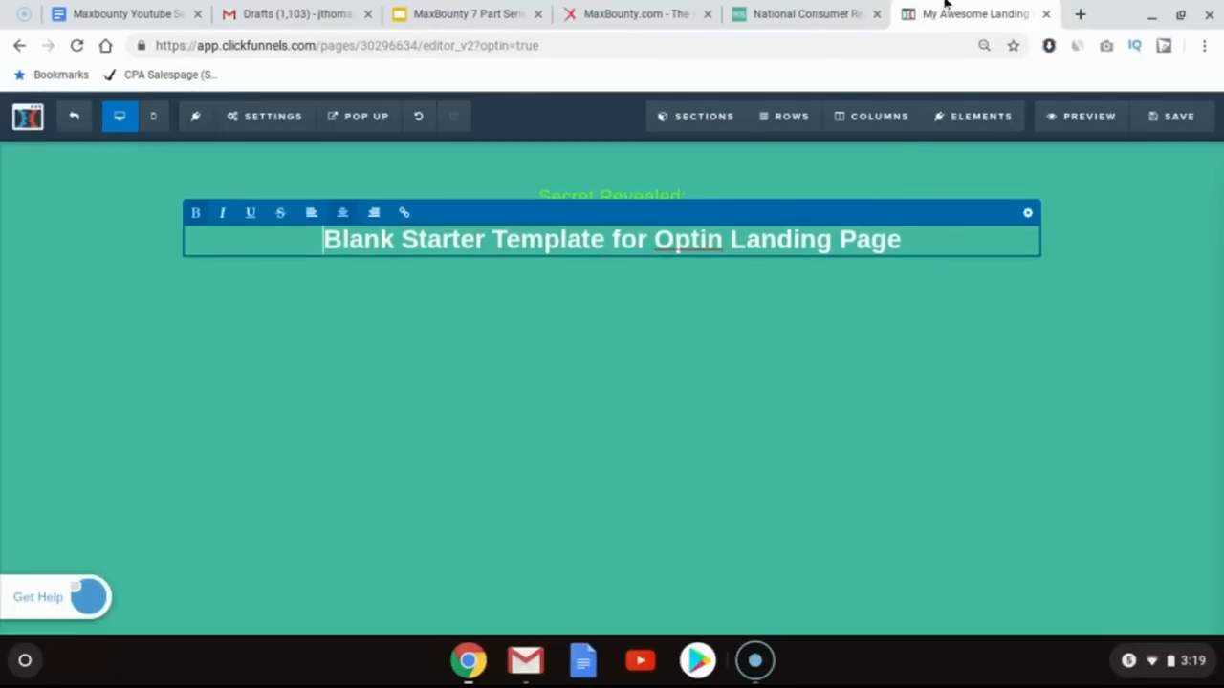
click(586, 232)
text(Get F)
key(ctrl+a)
text(G)
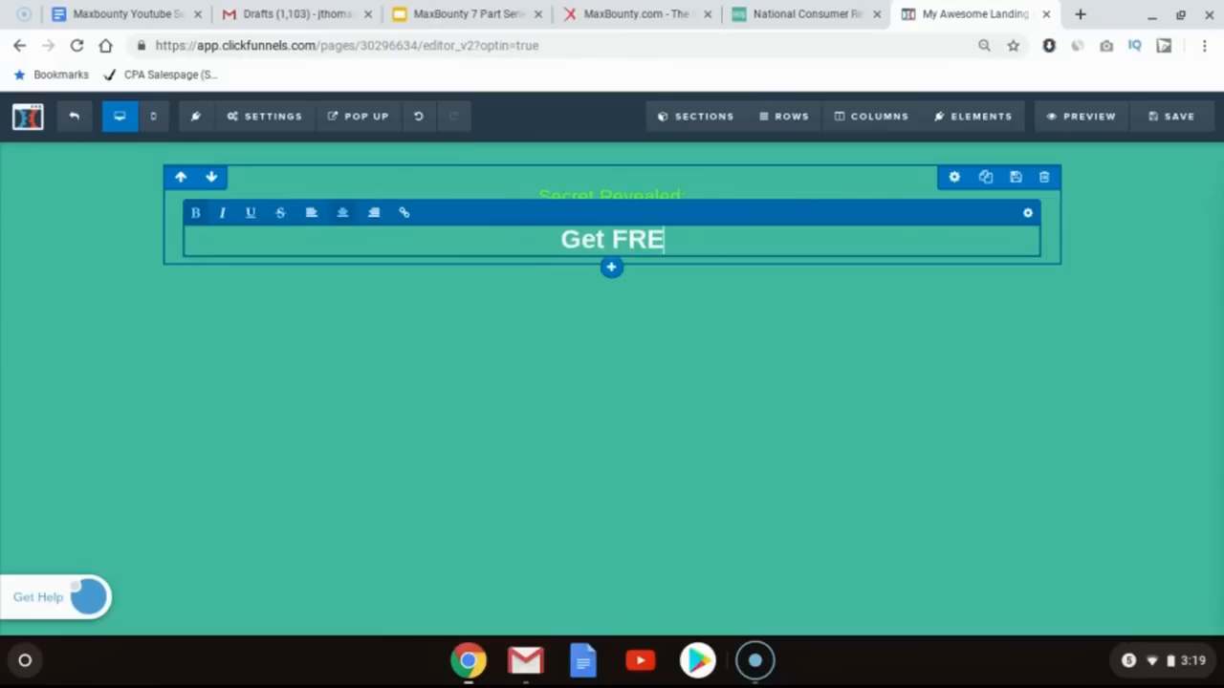
text(et FREE MAC Lipst)
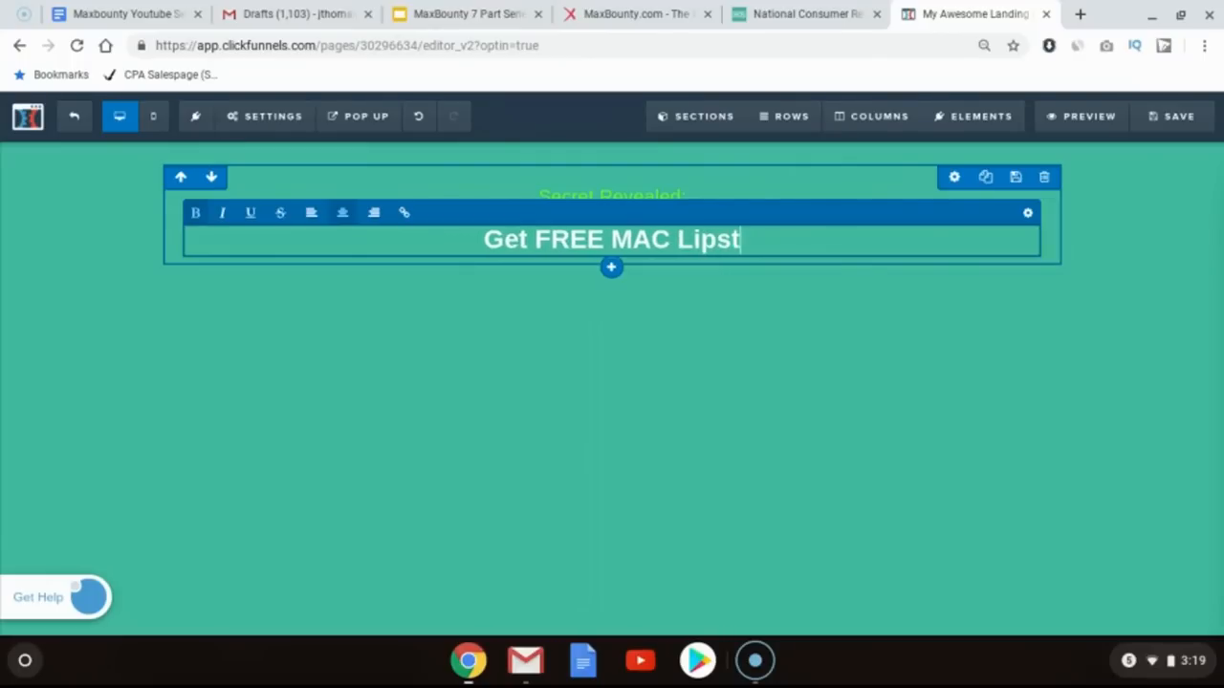
text(icks By Becoming A Product Tester Today!)
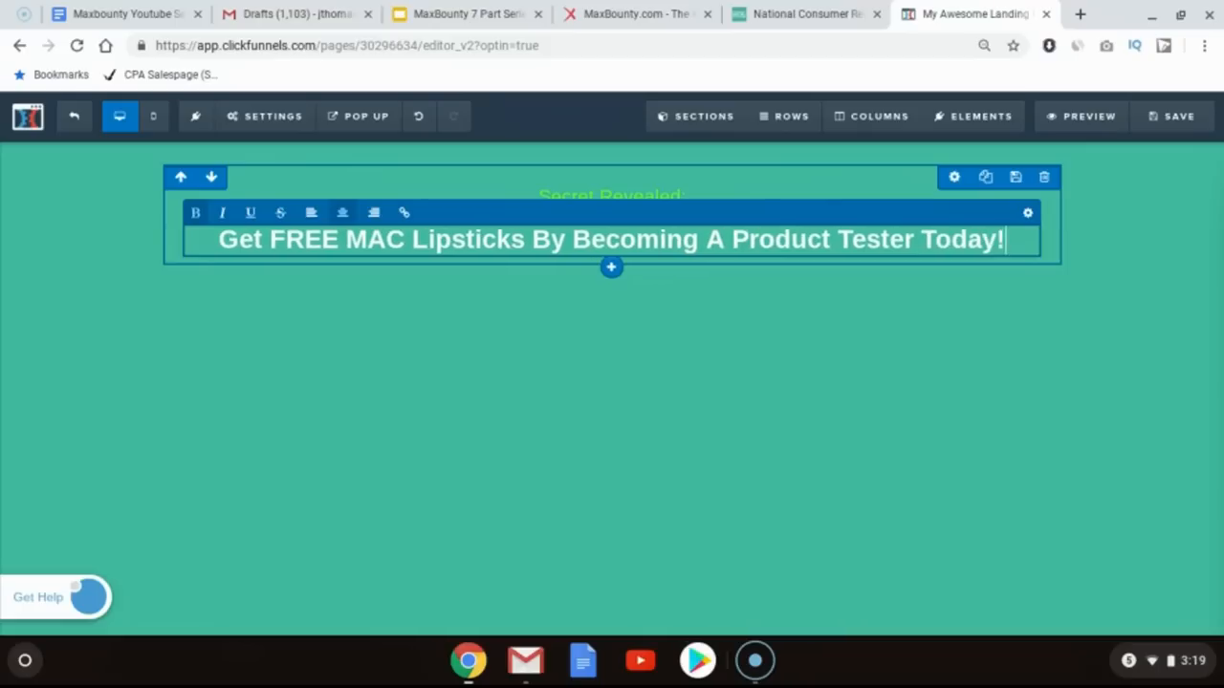
click(509, 341)
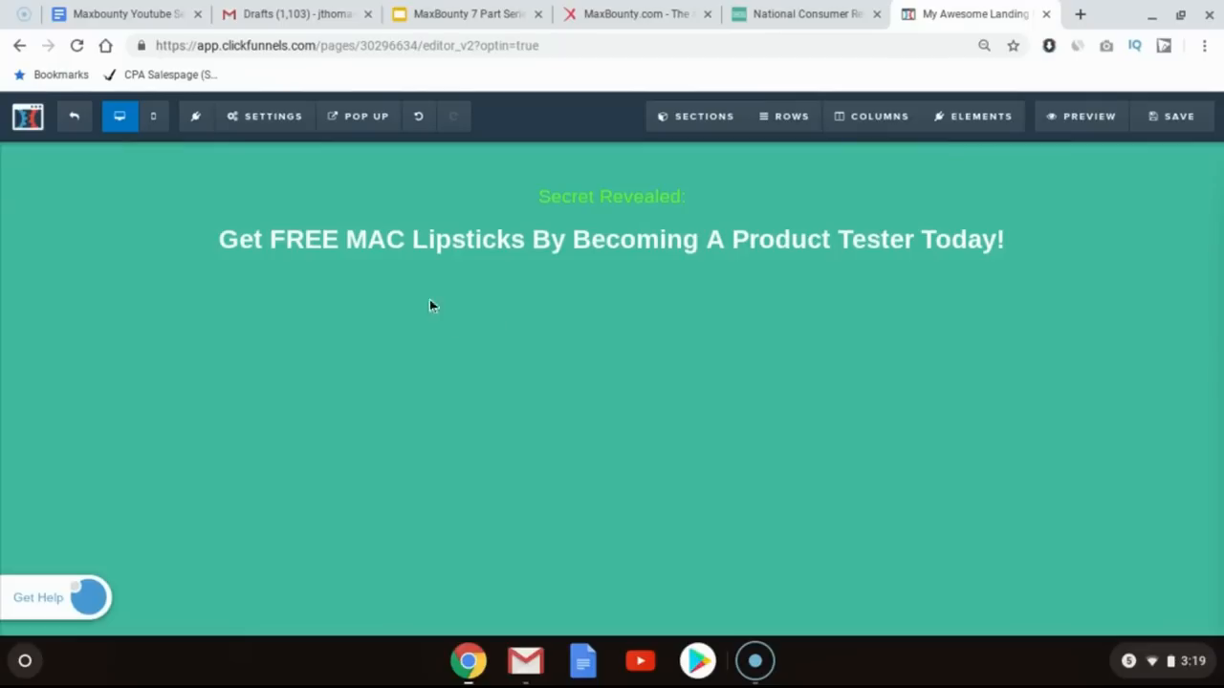
Step: Change the word "FREE" in the headline to "Free"
click(322, 241)
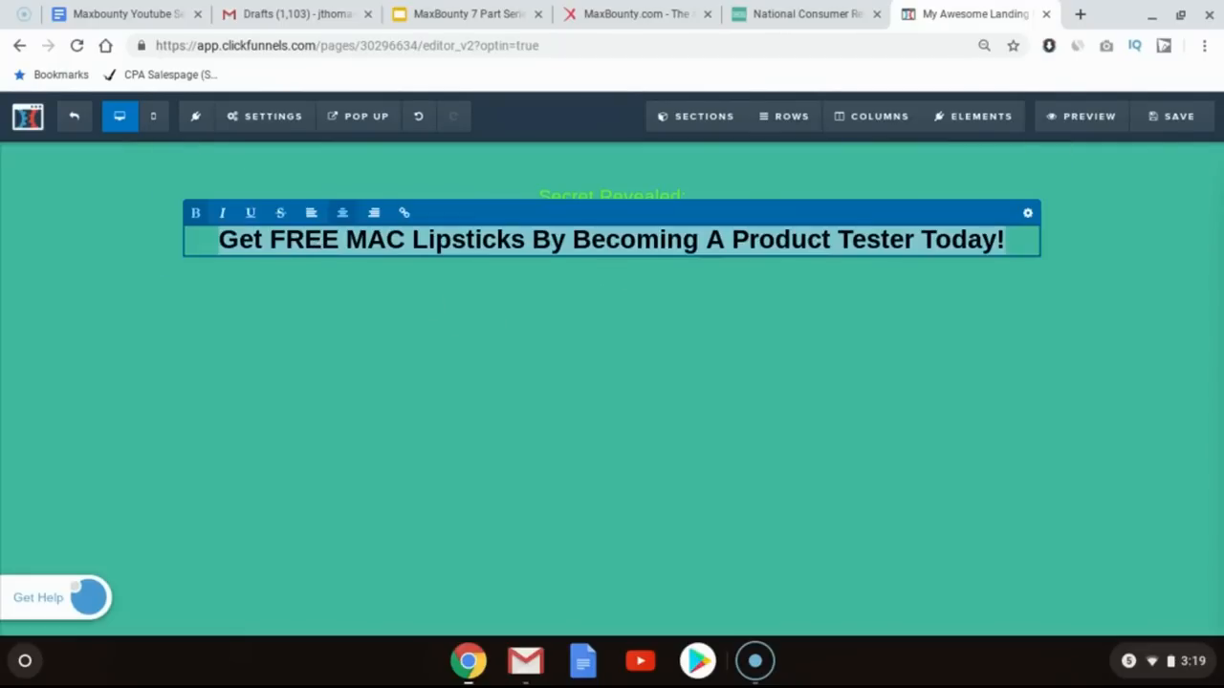
double_click(314, 239)
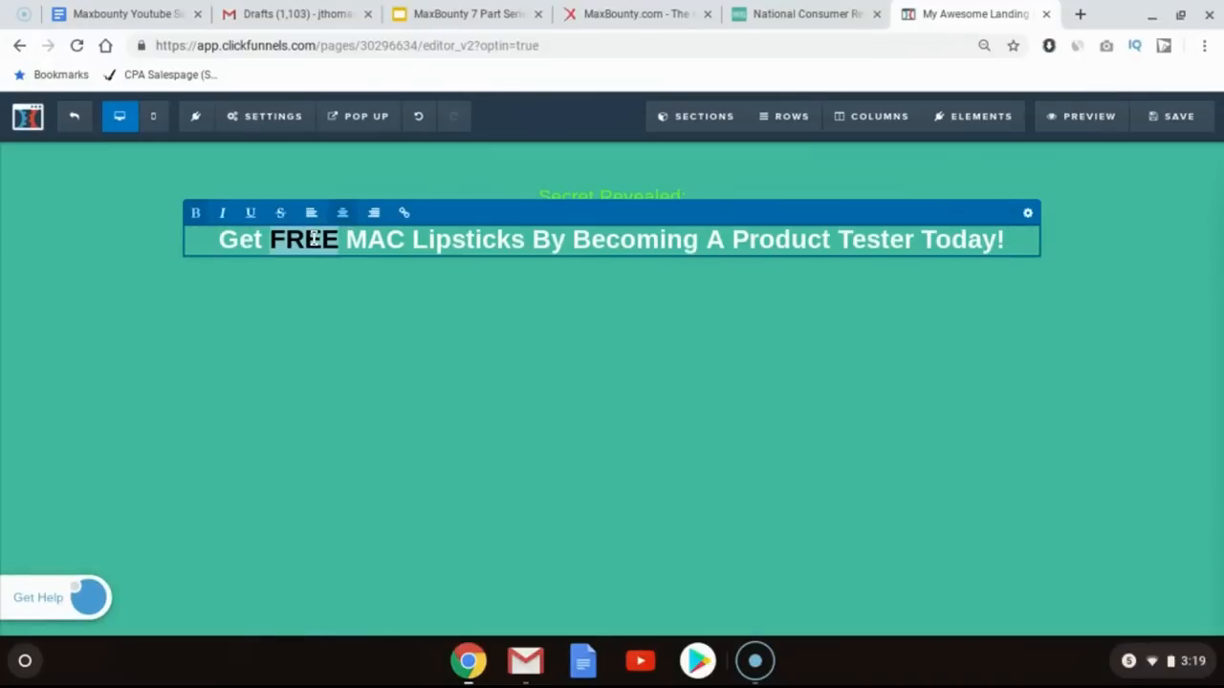
click(338, 238)
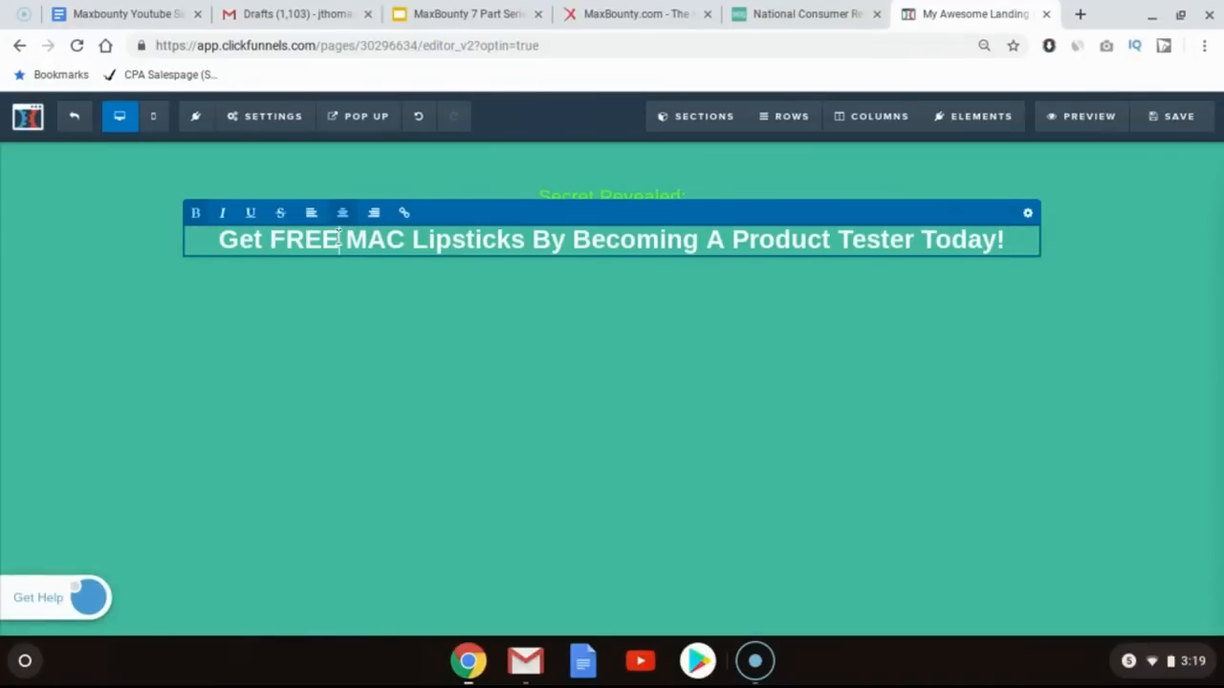
double_click(325, 239)
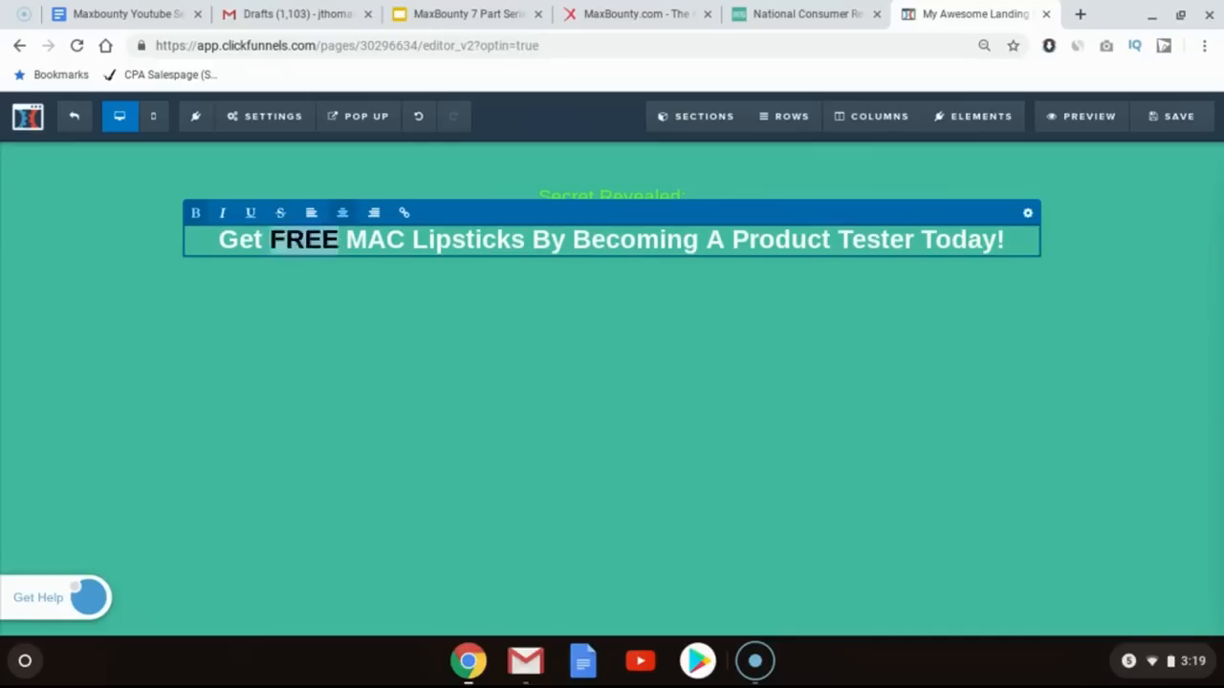
text(Free)
click(336, 323)
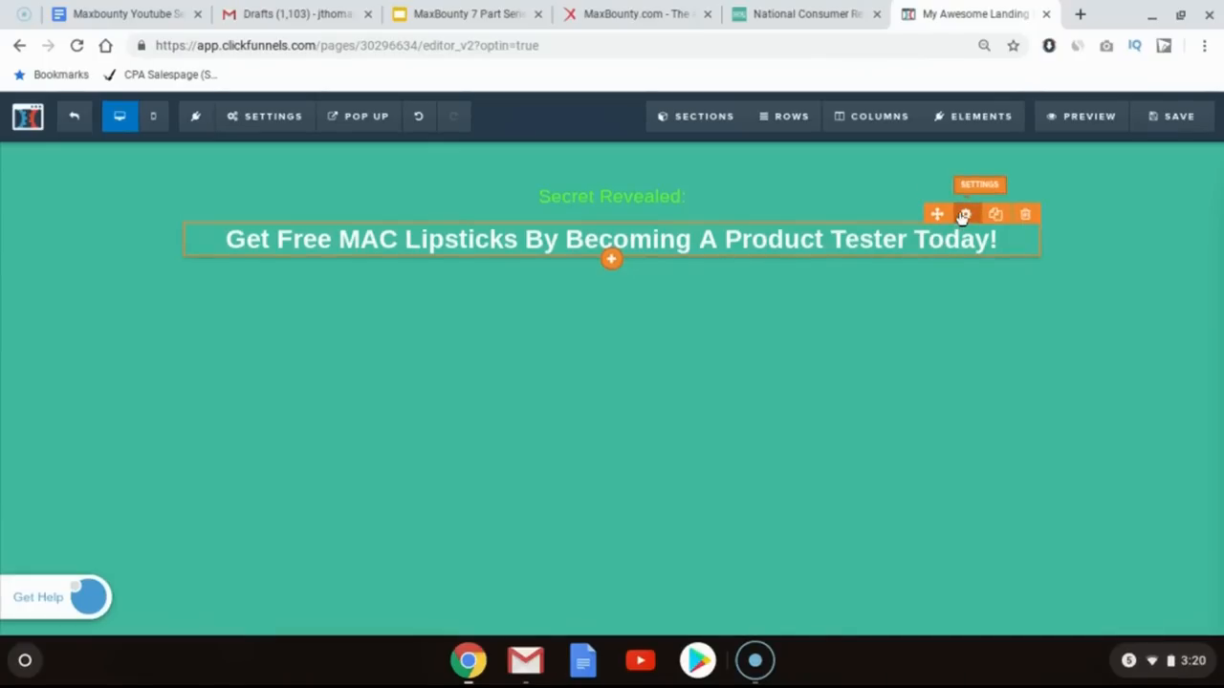
Step: Add a sub-headline element below the main headline
click(964, 216)
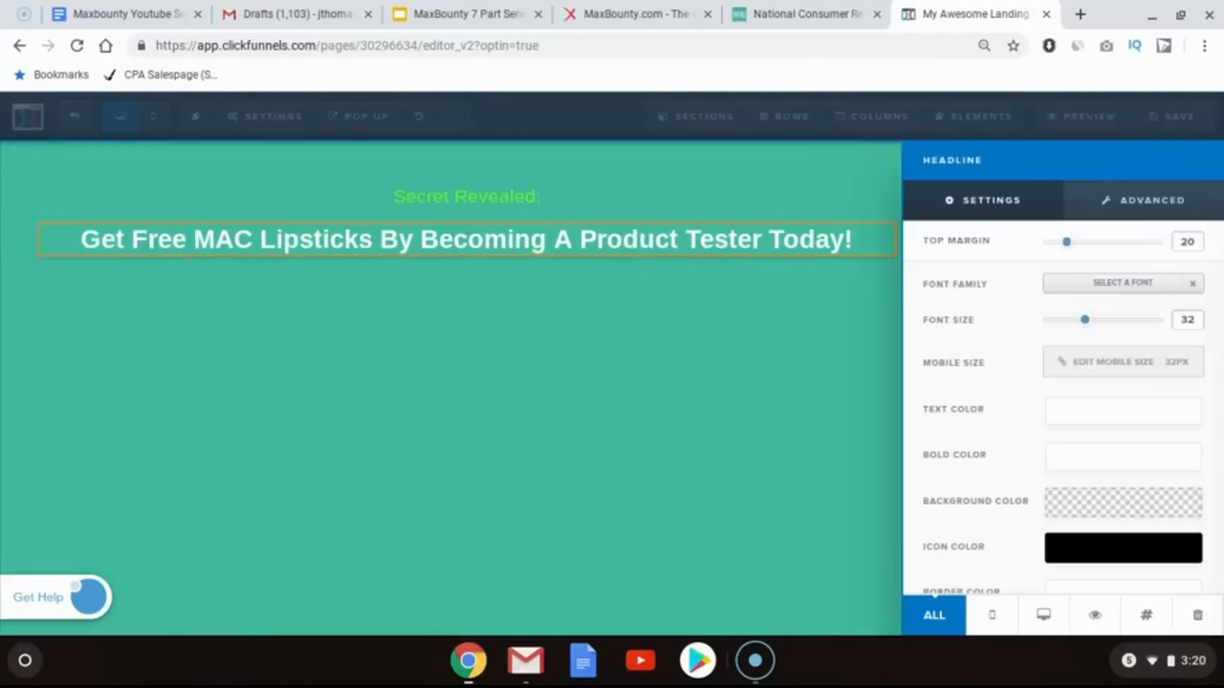
click(789, 265)
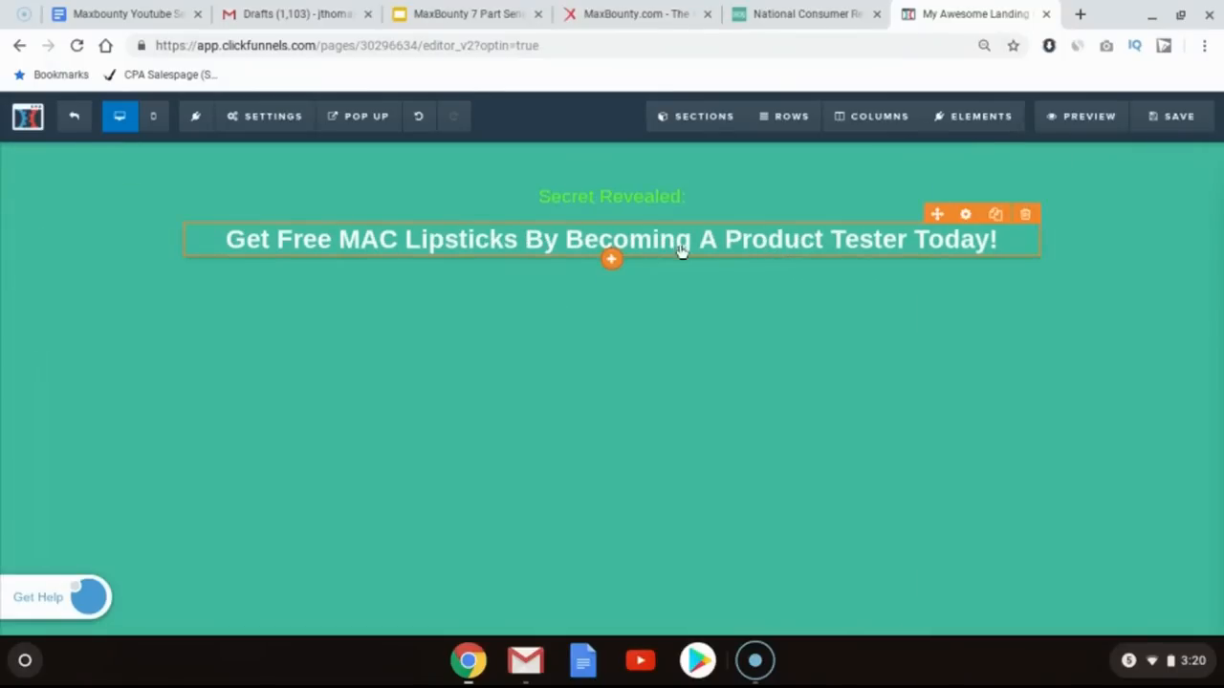
click(613, 260)
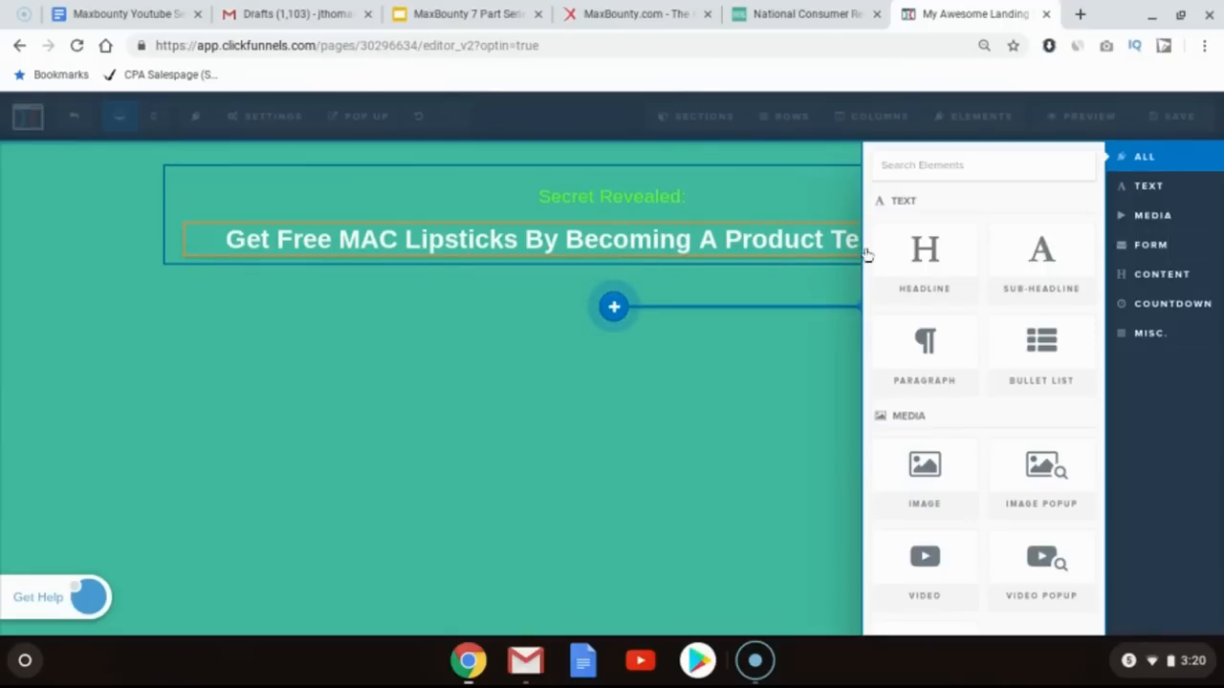
click(1032, 276)
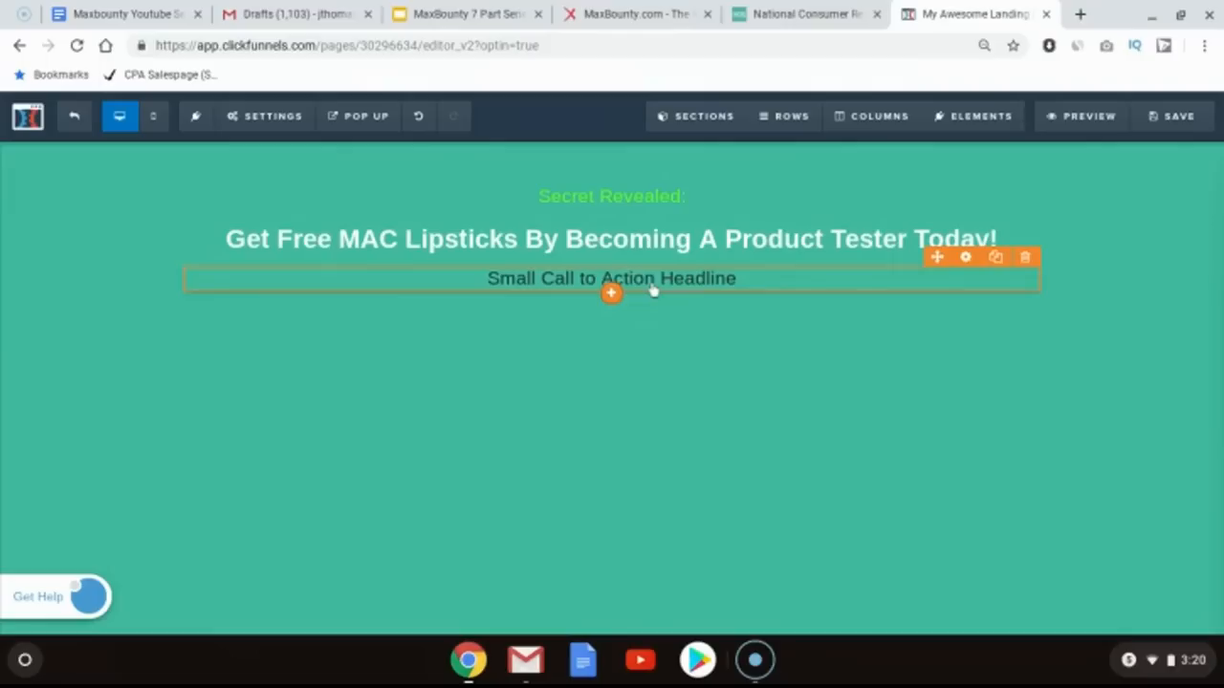
Step: Replace the new sub-headline text with "(Literally takes less than a minute to signup...)"
click(653, 281)
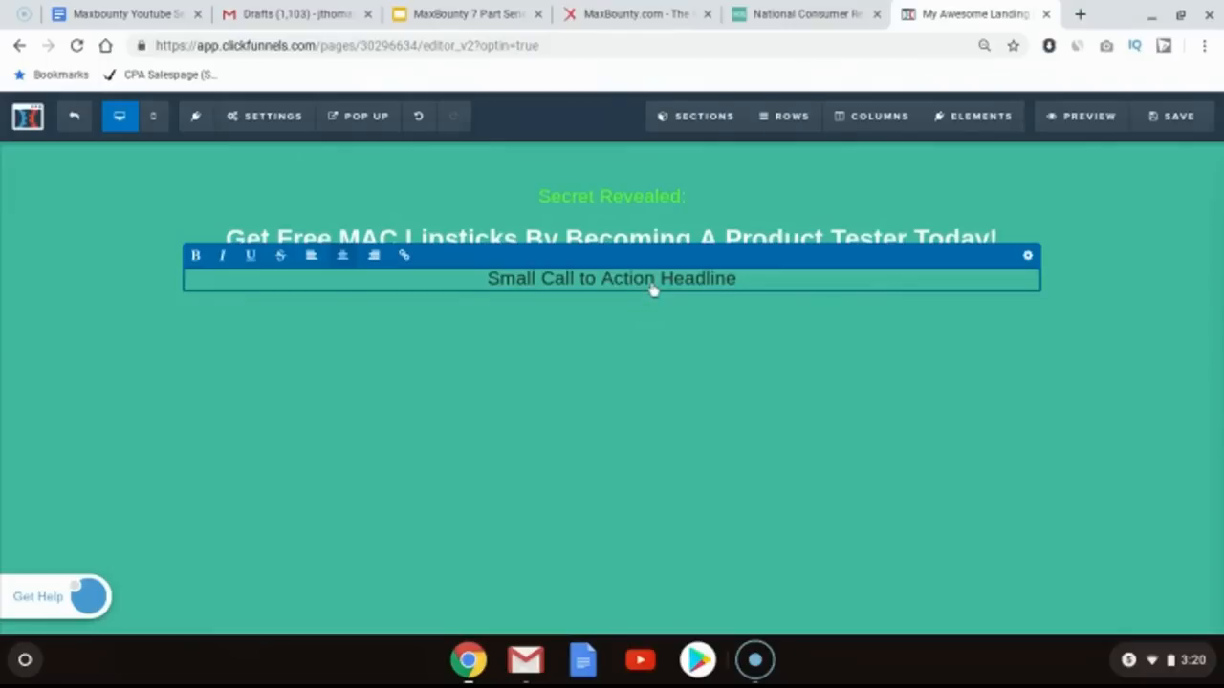
key(ctrl+a)
text(())
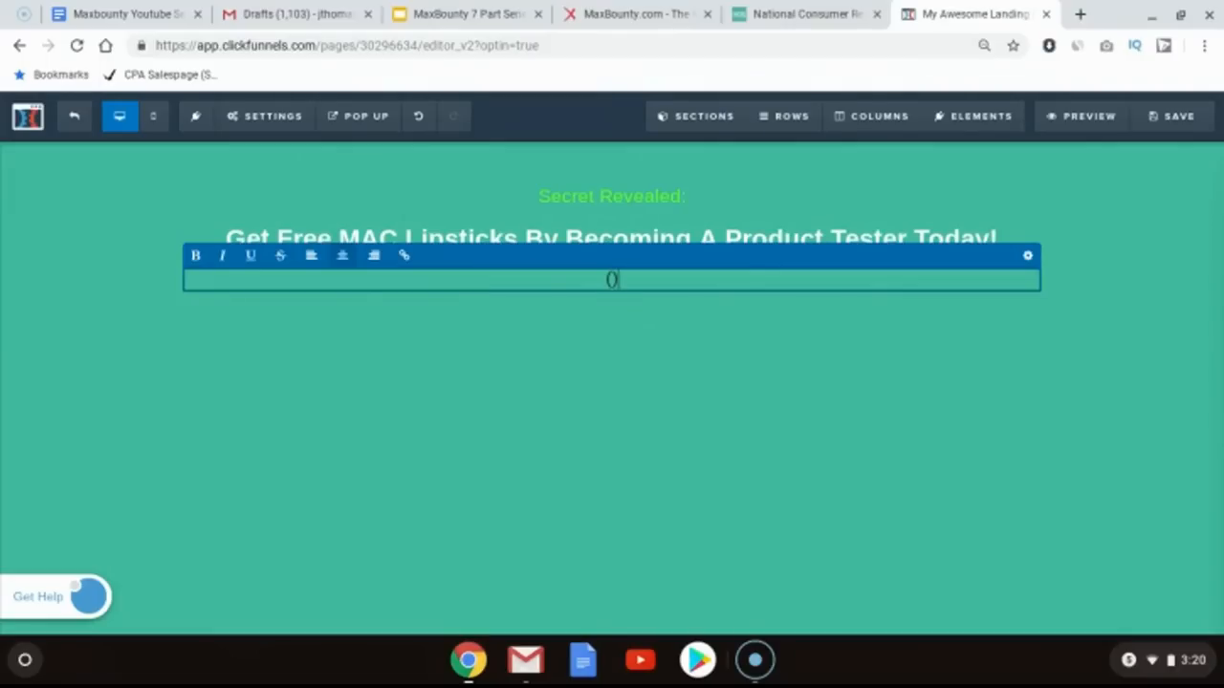
text(Literall)
text(y takes less t)
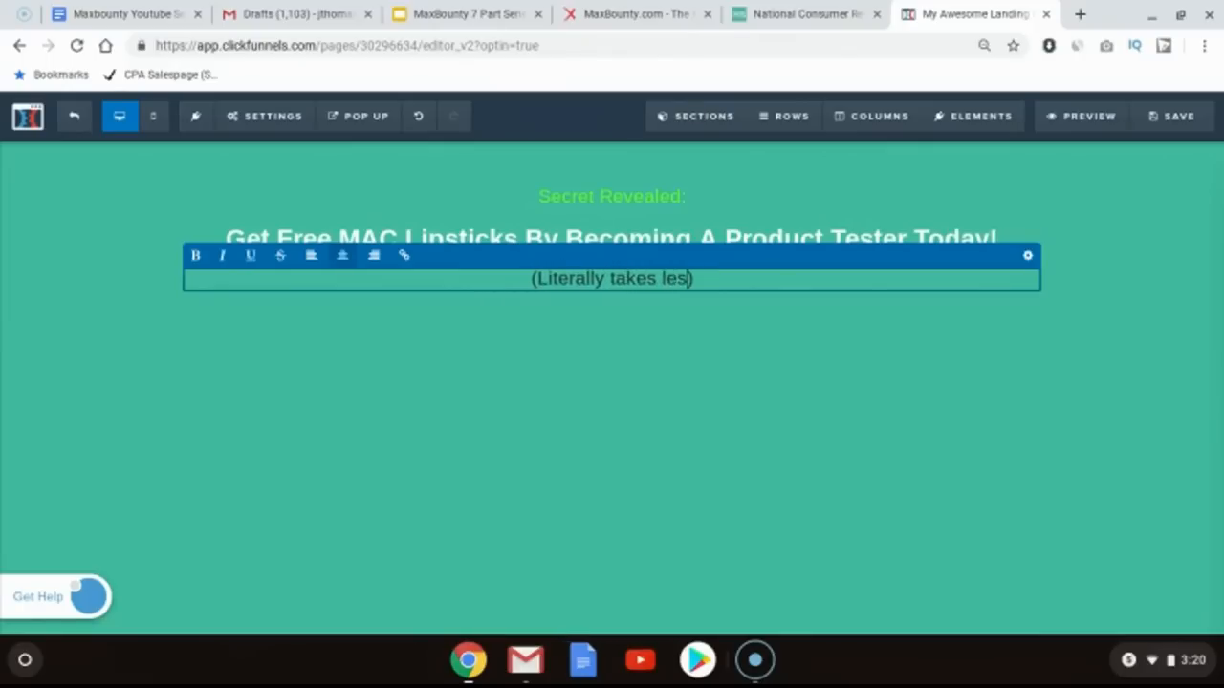
text(han a minute )
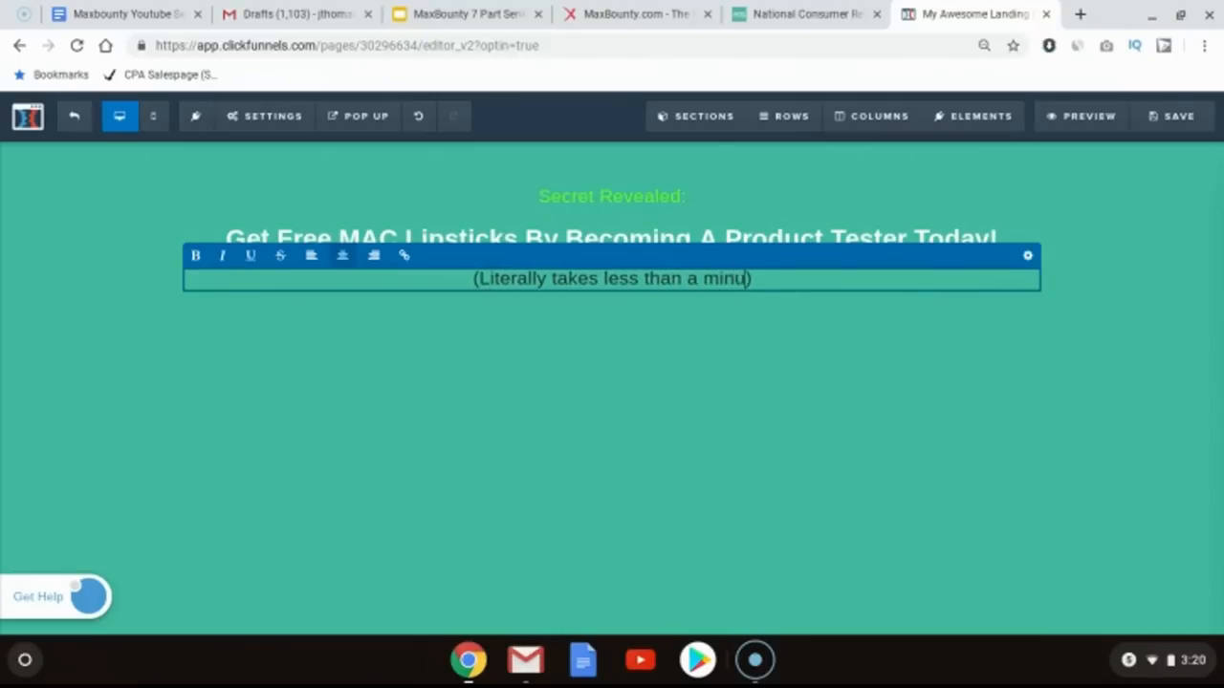
text(to signup...)
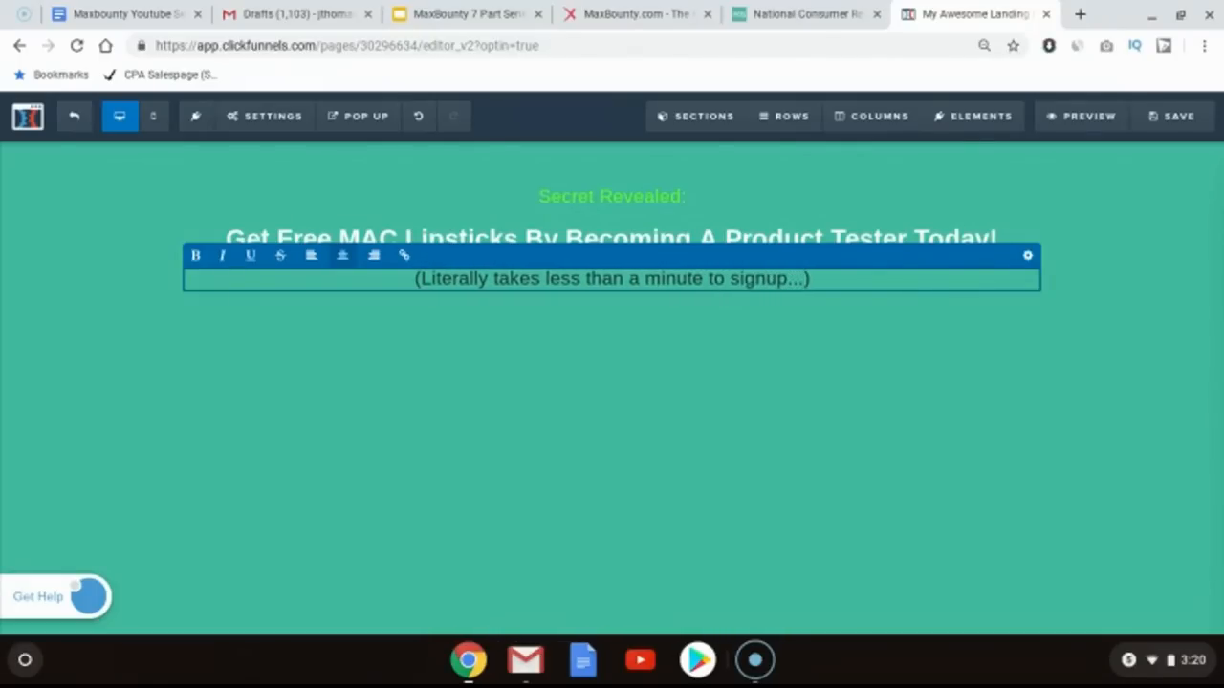
Step: Set the new sub-headline's text colour to green #58ff19
click(1028, 258)
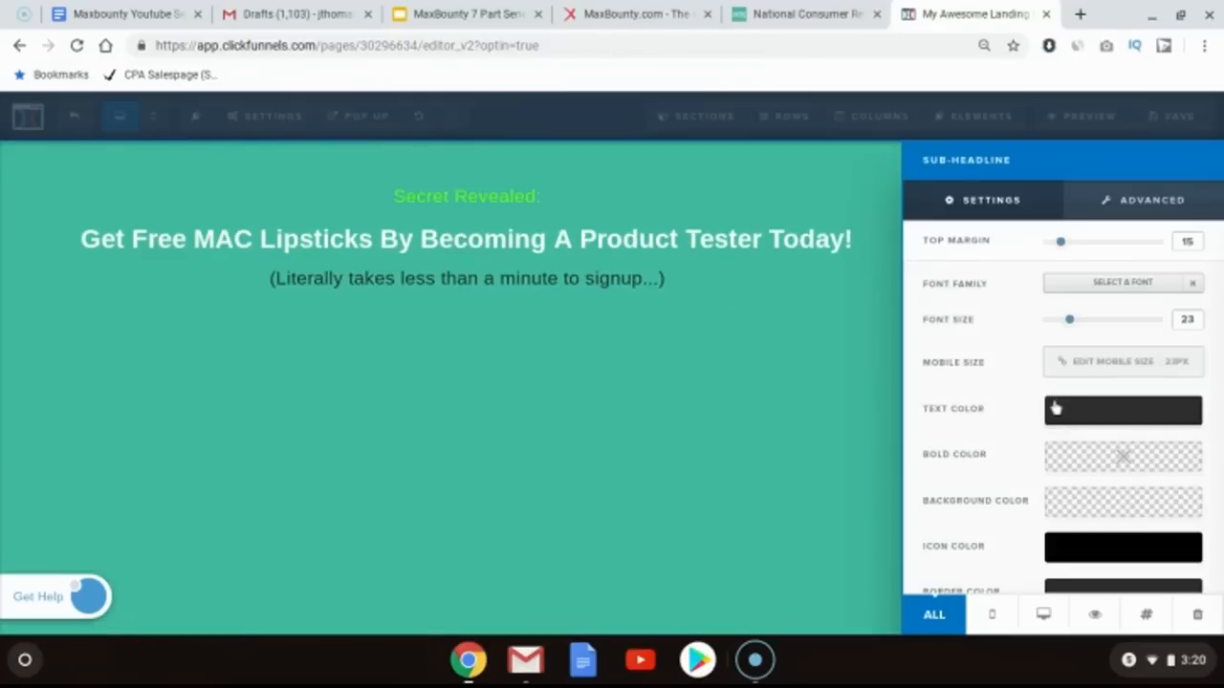
click(1056, 409)
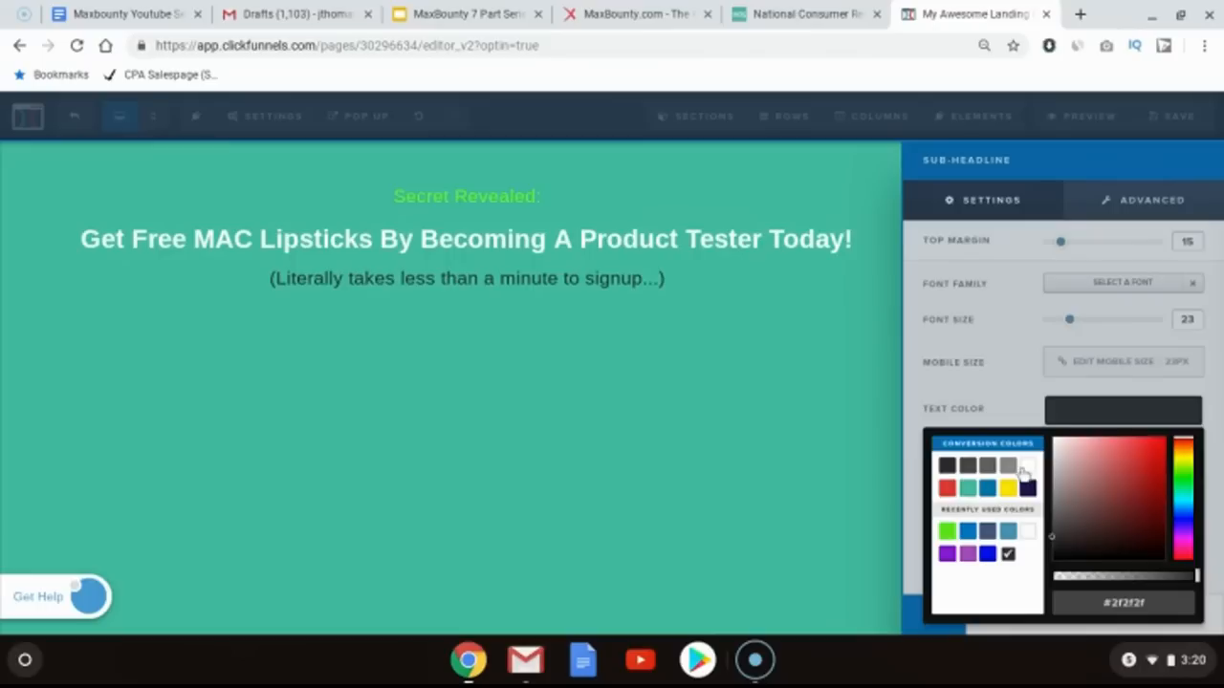
click(1027, 468)
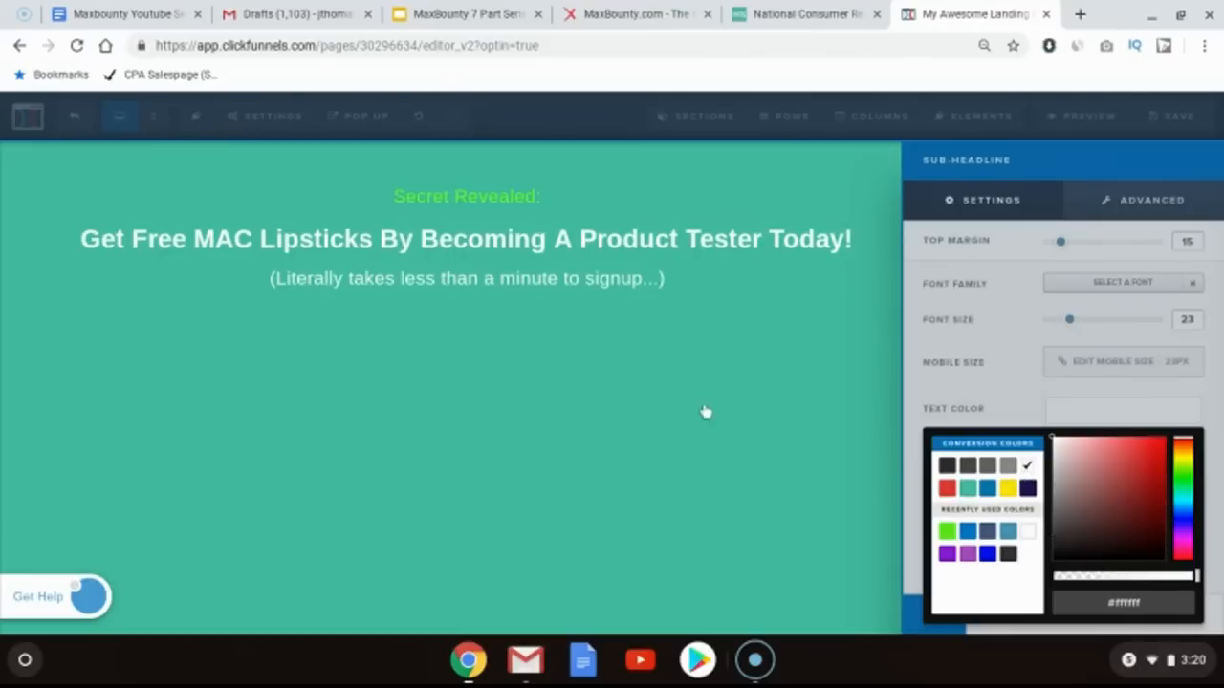
click(946, 530)
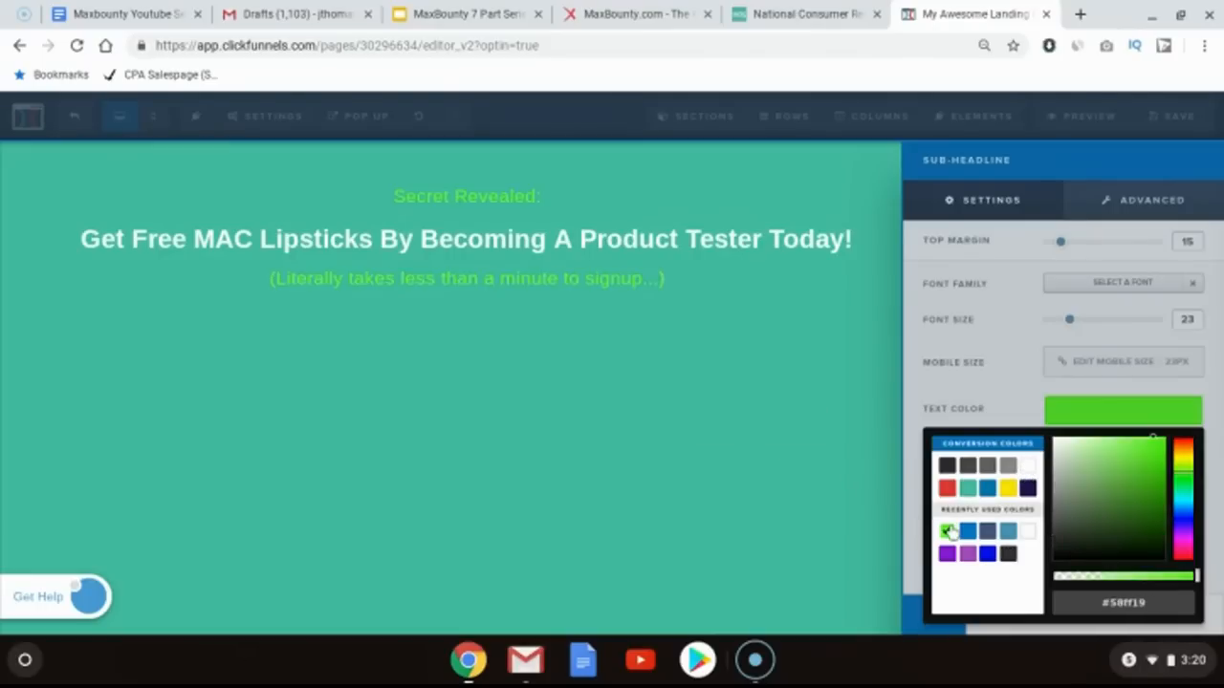
click(796, 351)
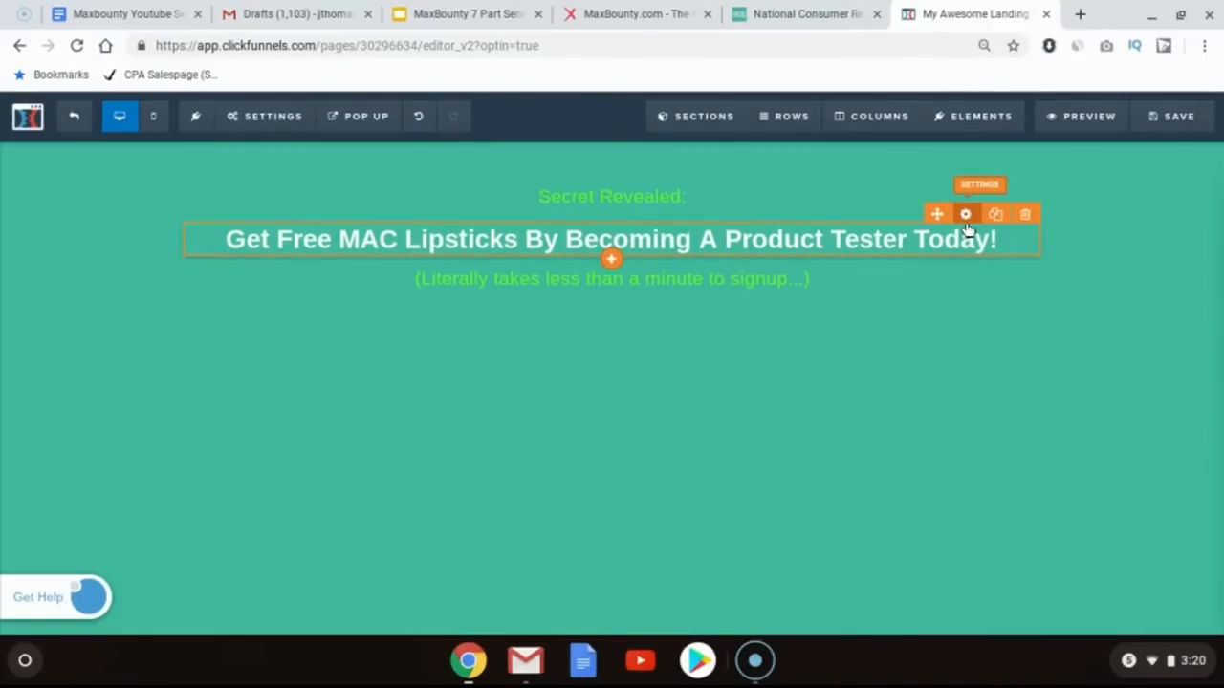
Step: Increase the main headline's font size to 58 px
click(966, 216)
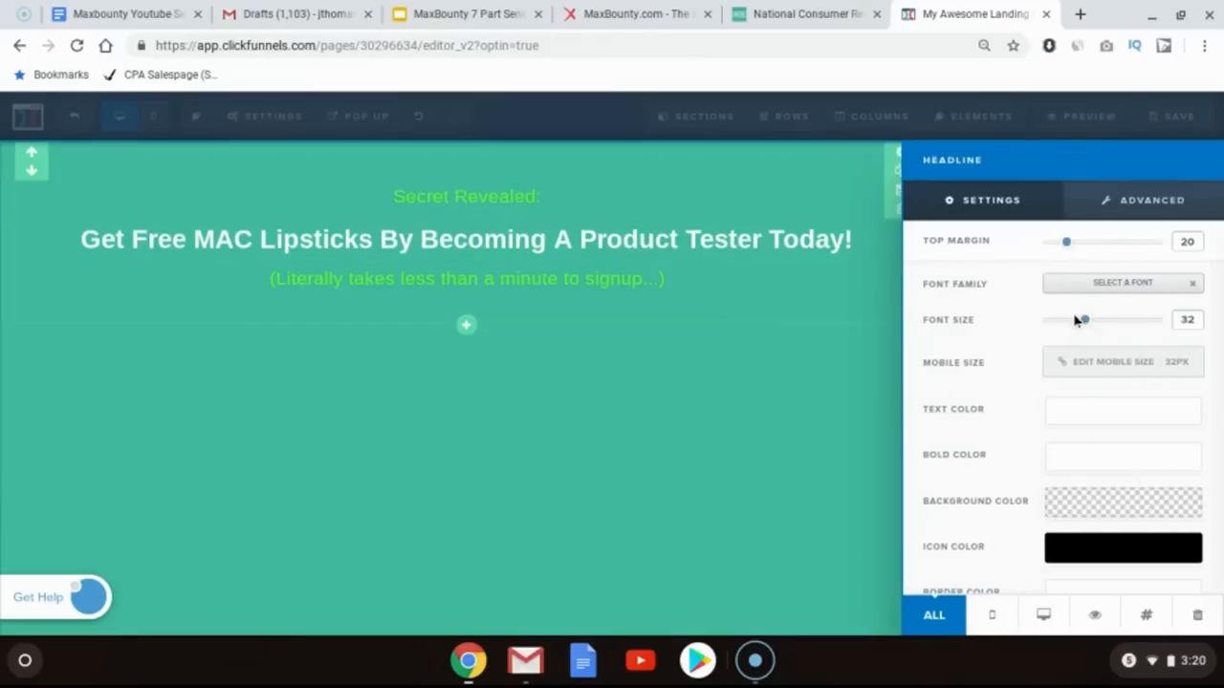
drag(1085, 323, 1136, 330)
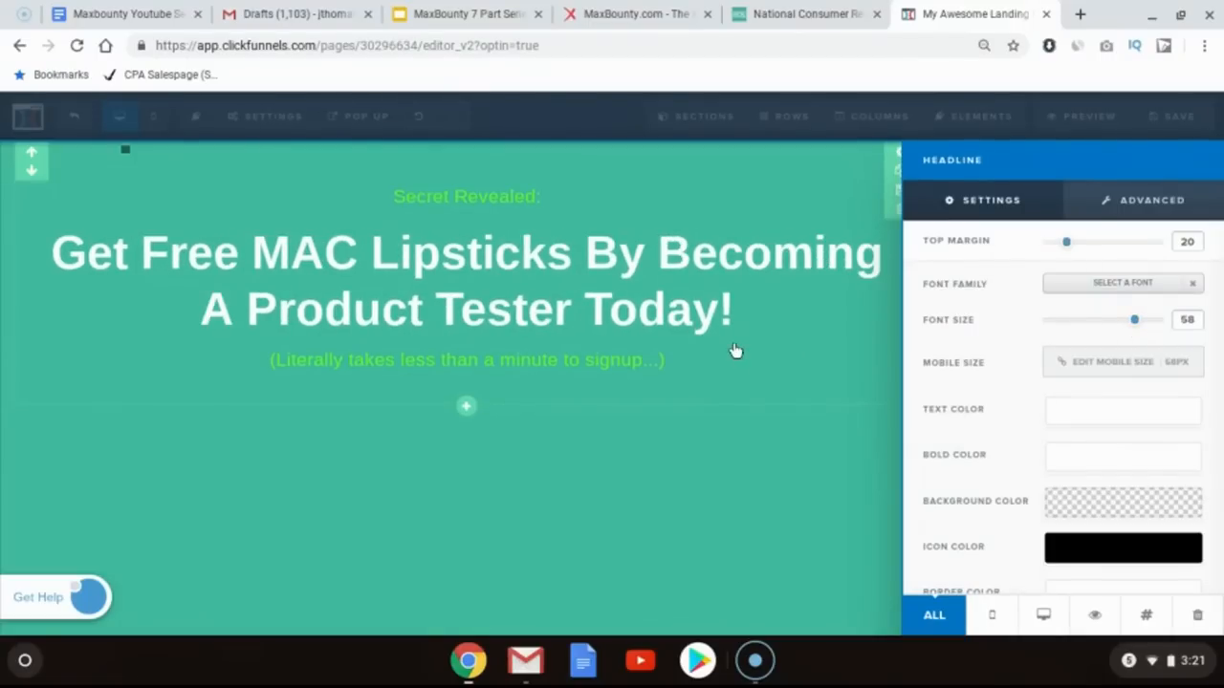
Step: Copy the image address of the lipstick photo on the offer's landing page
click(588, 285)
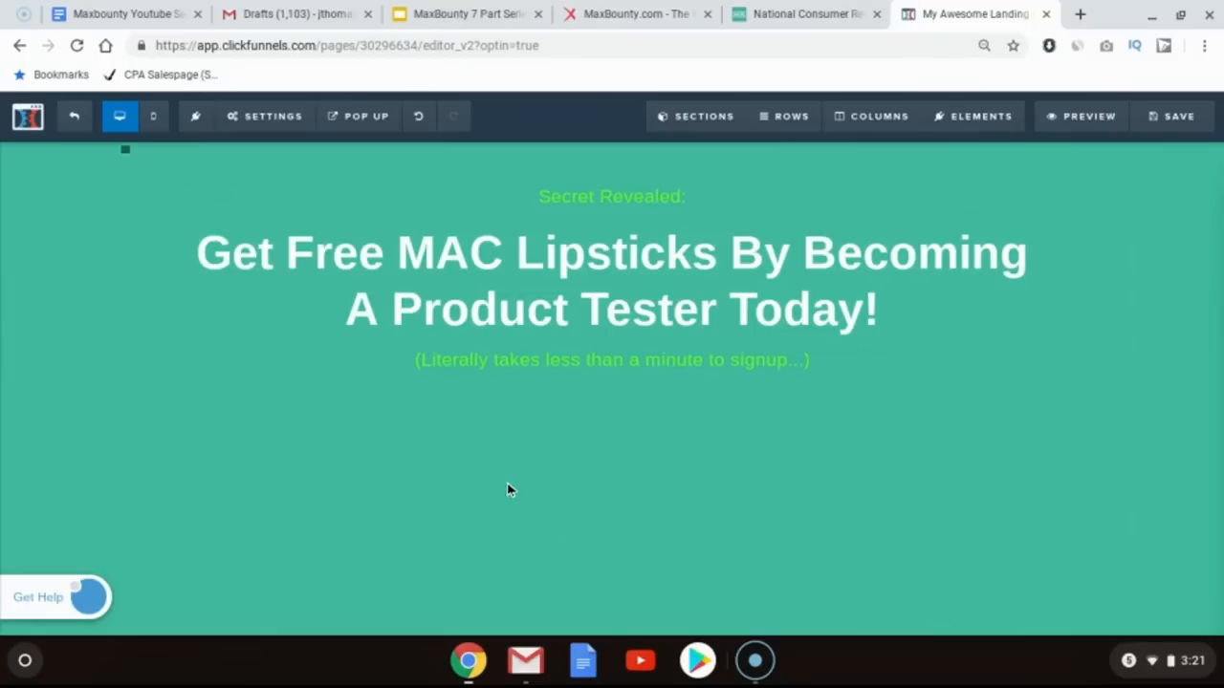
click(809, 11)
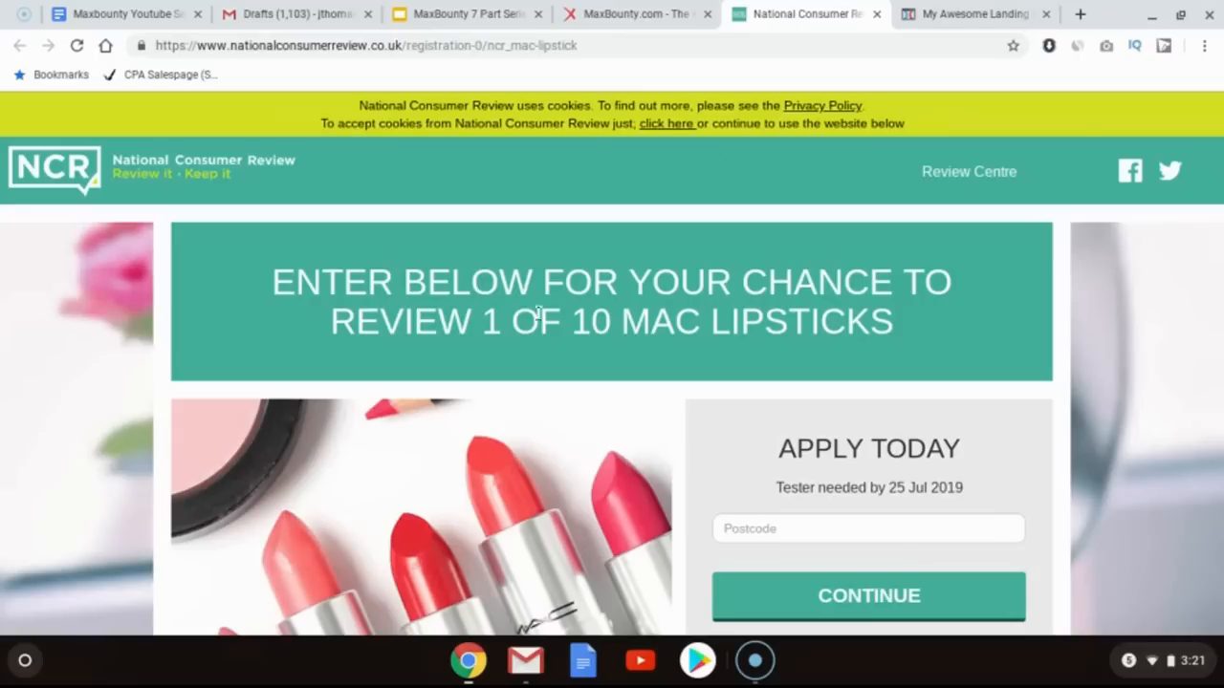
scroll(416, 540, down, 3)
right_click(417, 540)
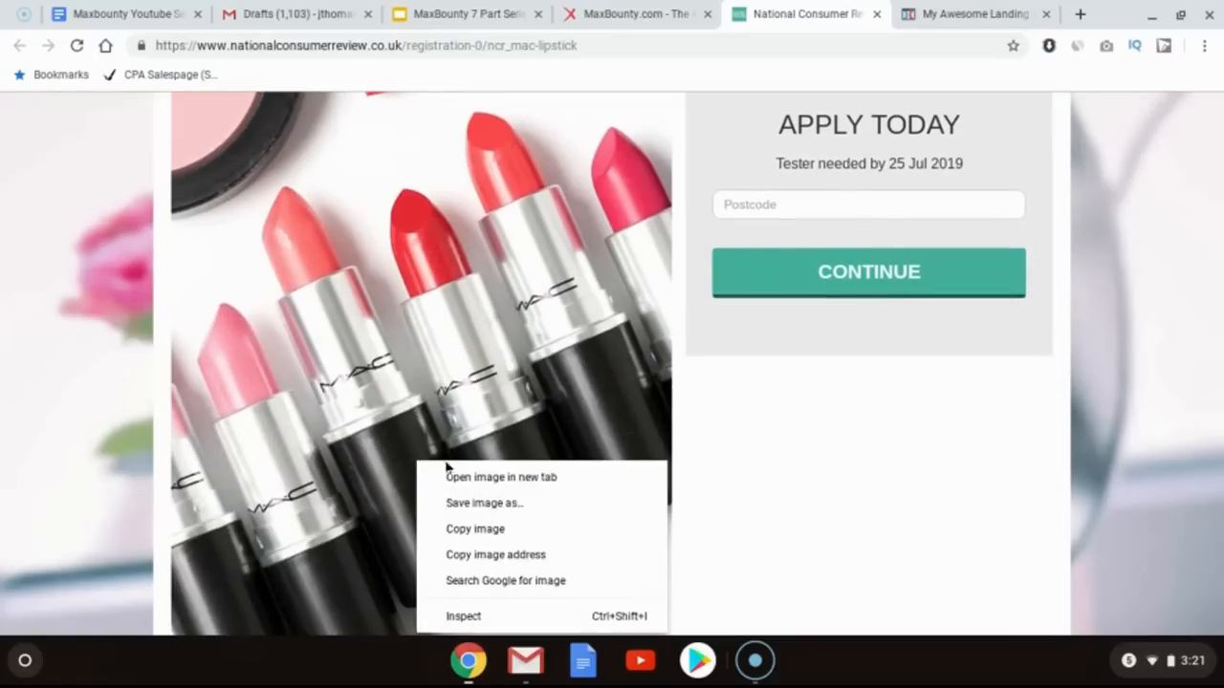
click(467, 555)
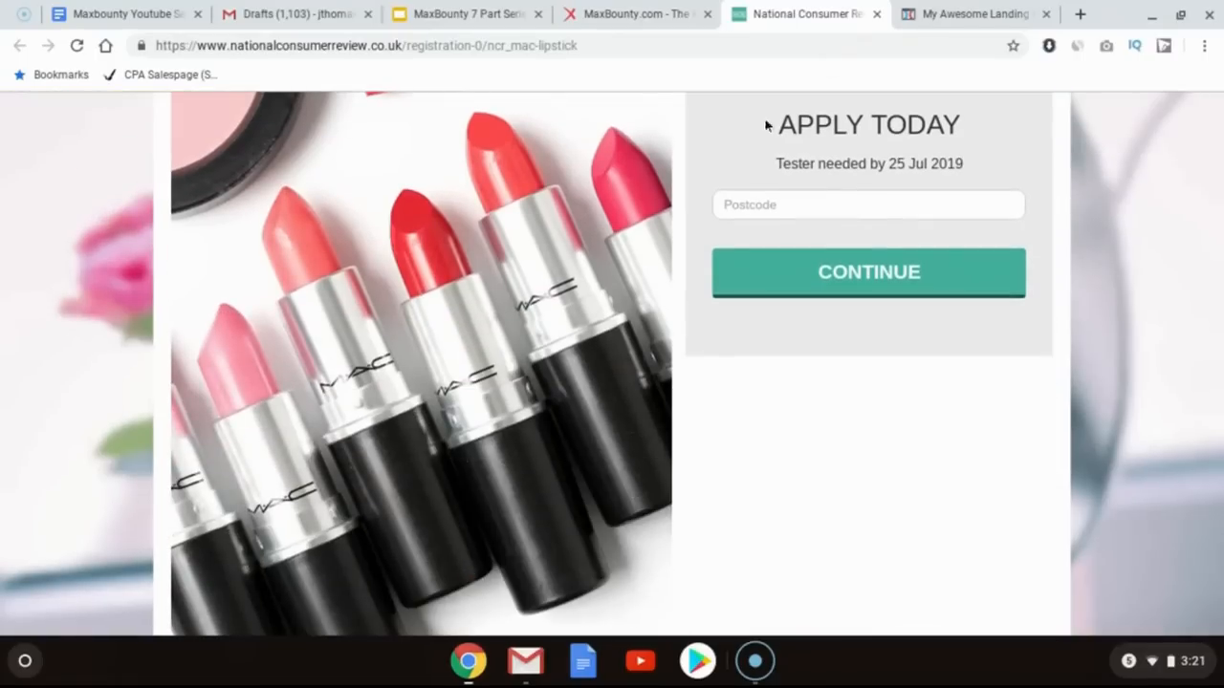
click(950, 7)
click(809, 13)
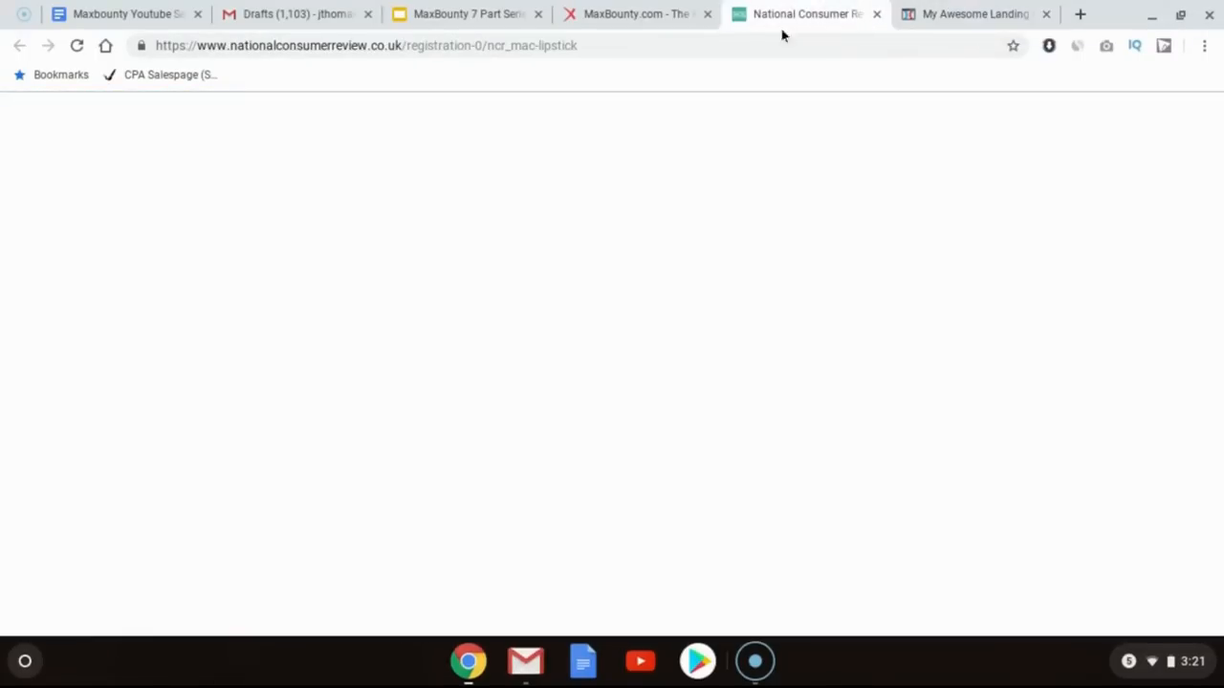
scroll(441, 350, up, 2)
scroll(441, 350, down, 2)
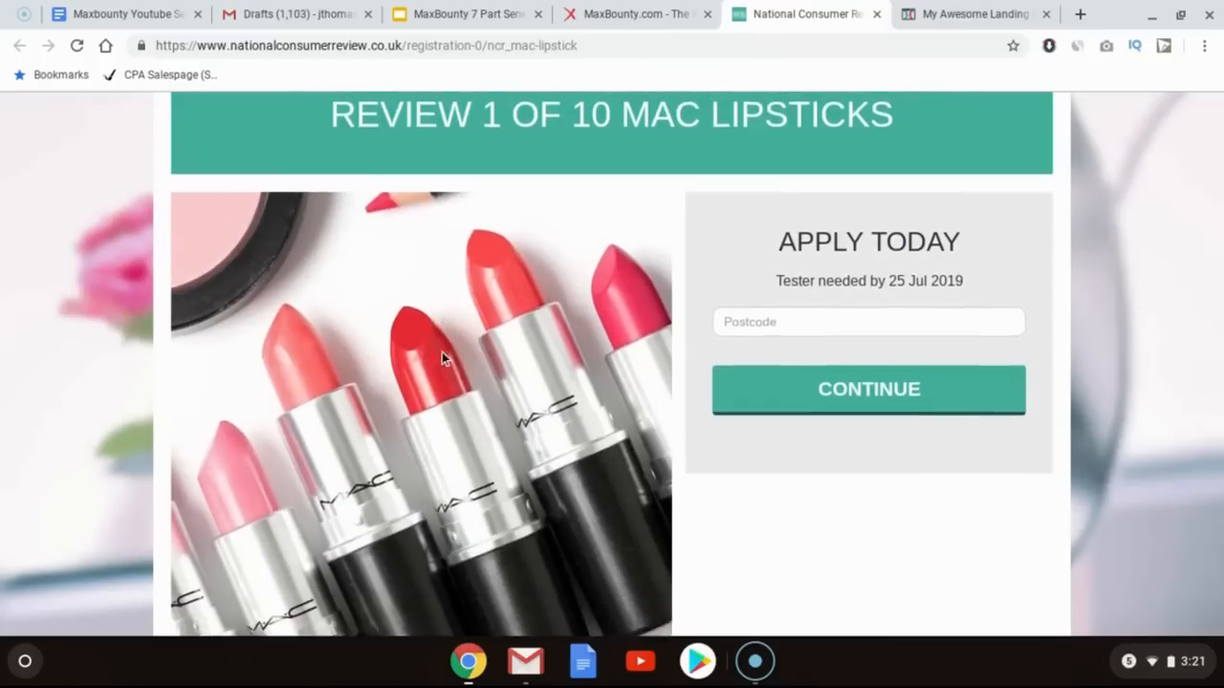
scroll(441, 352, up, 3)
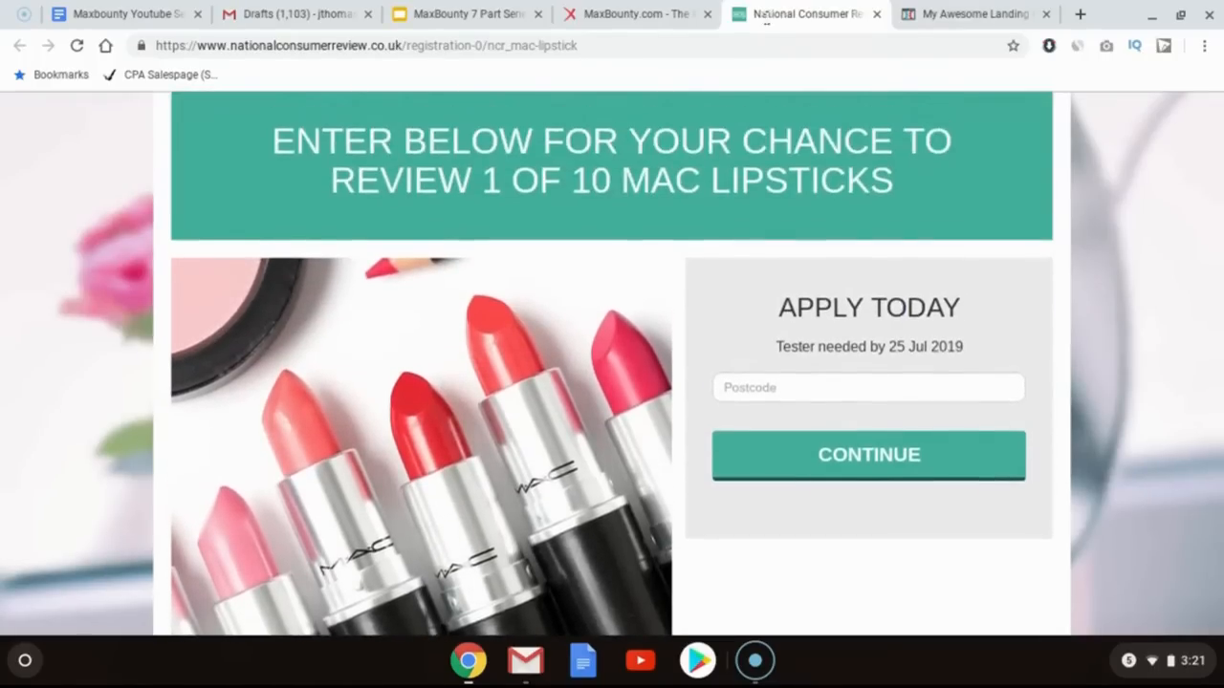
Step: Add an image element below the sub-headline and set its source to the copied lipstick image address
click(933, 8)
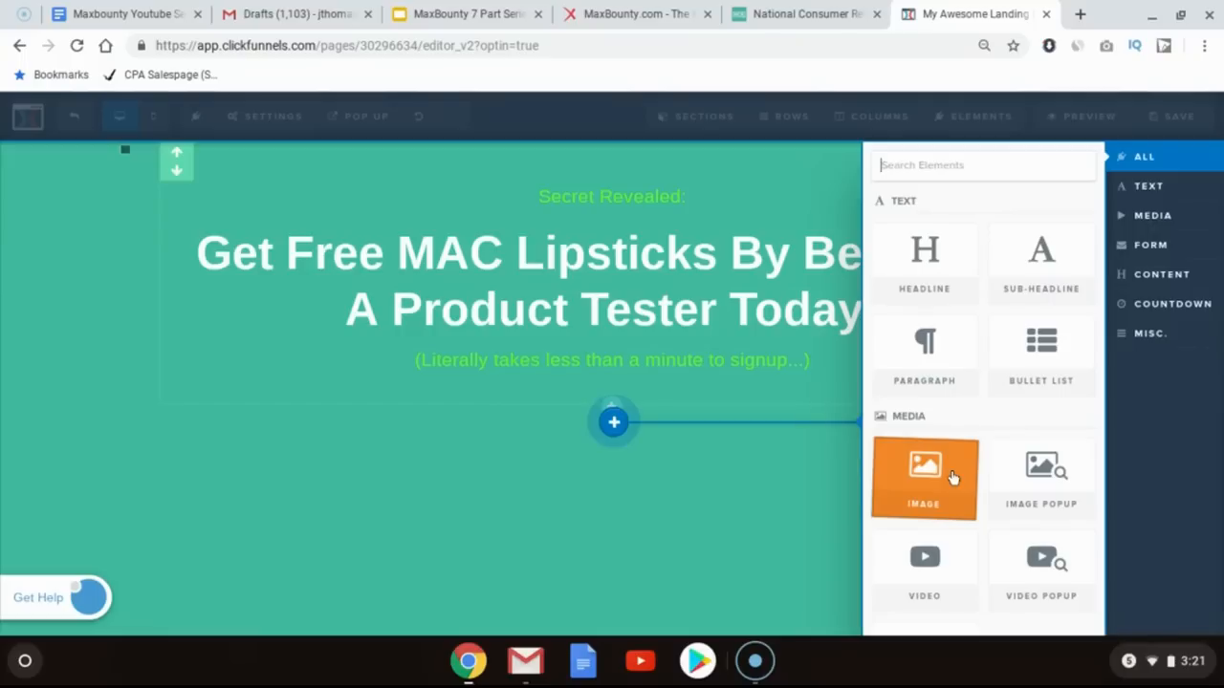
click(952, 478)
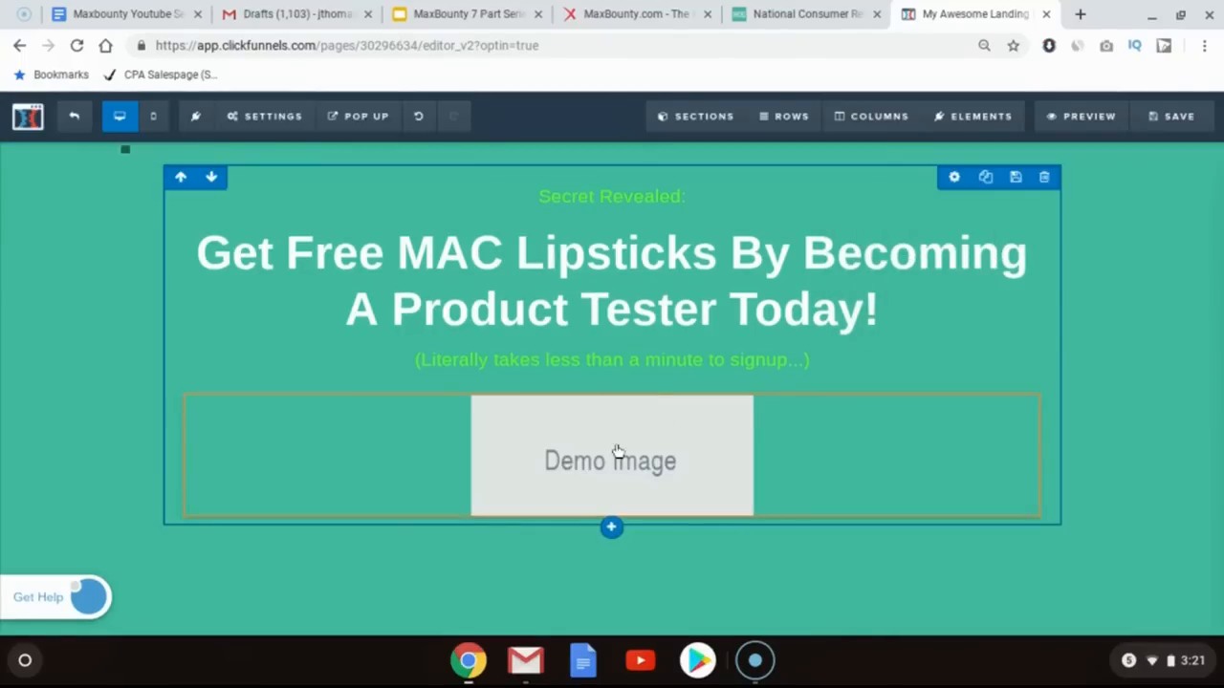
click(618, 452)
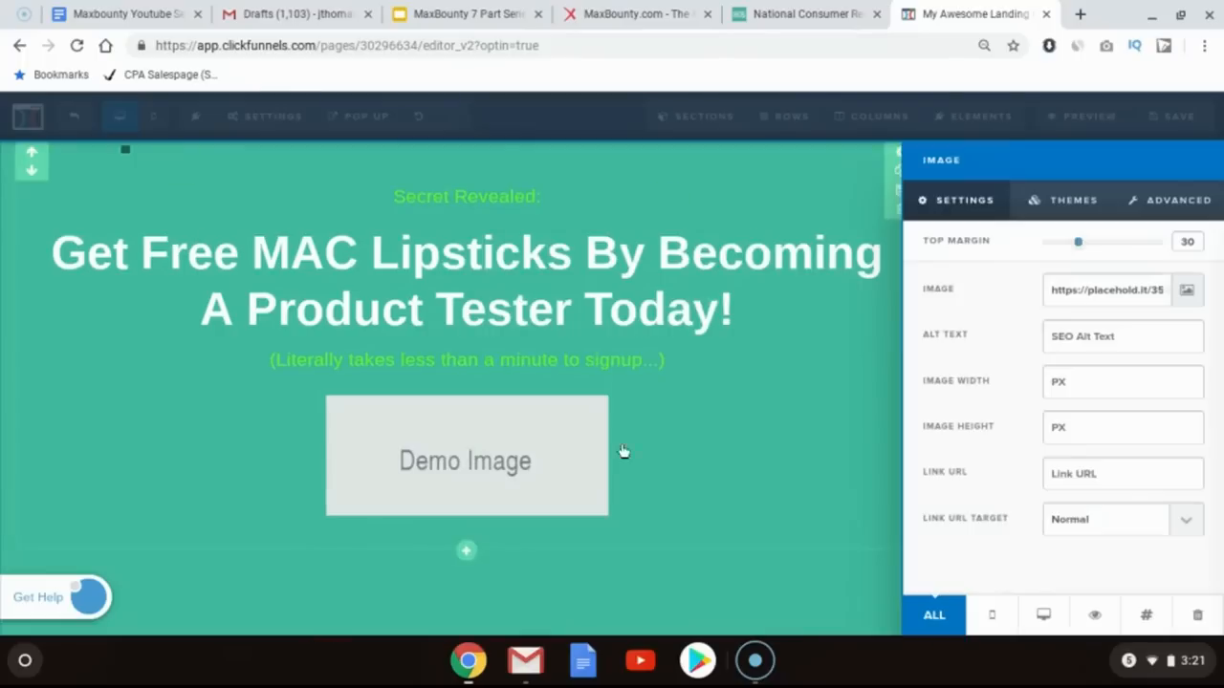
triple_click(1078, 299)
key(ctrl+v)
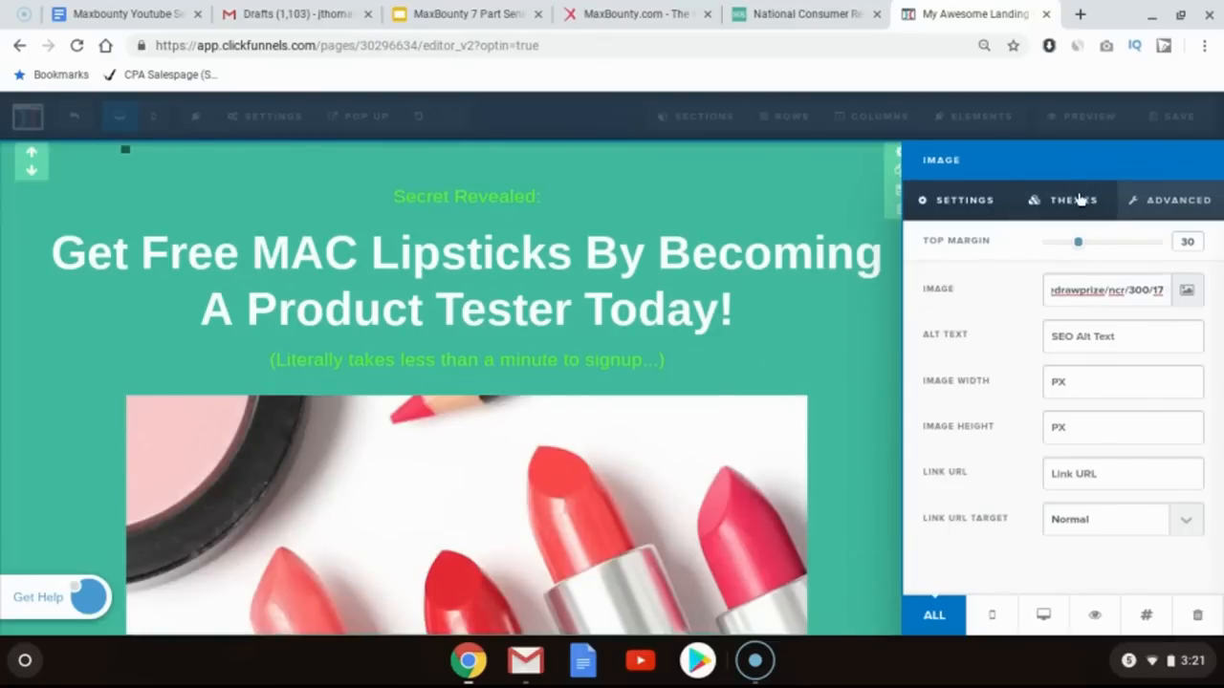
Step: Apply the second image theme to the lipstick image
click(1075, 200)
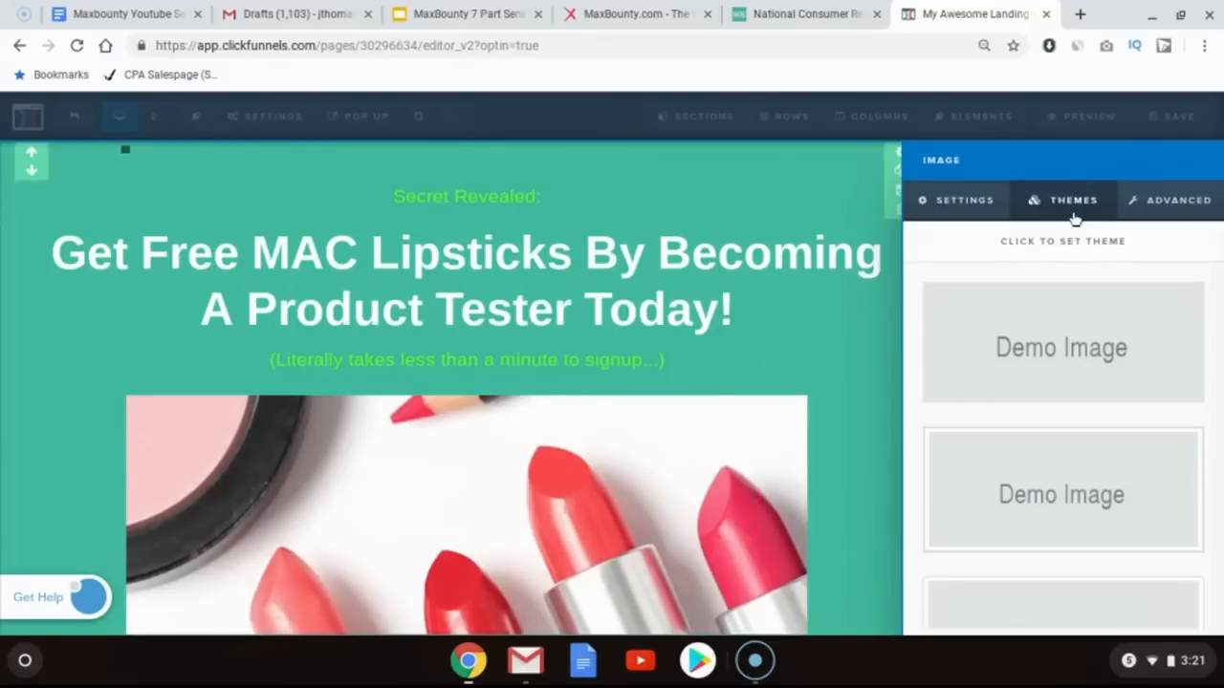
click(1011, 483)
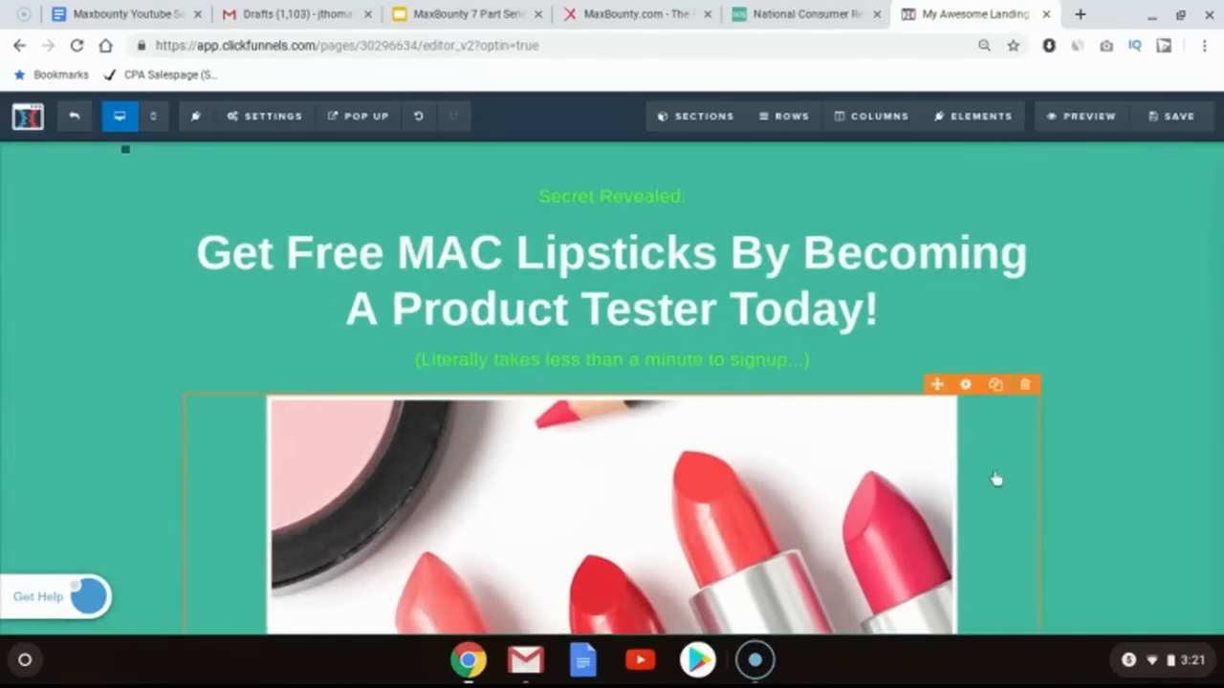
scroll(768, 487, down, 1)
scroll(769, 488, up, 1)
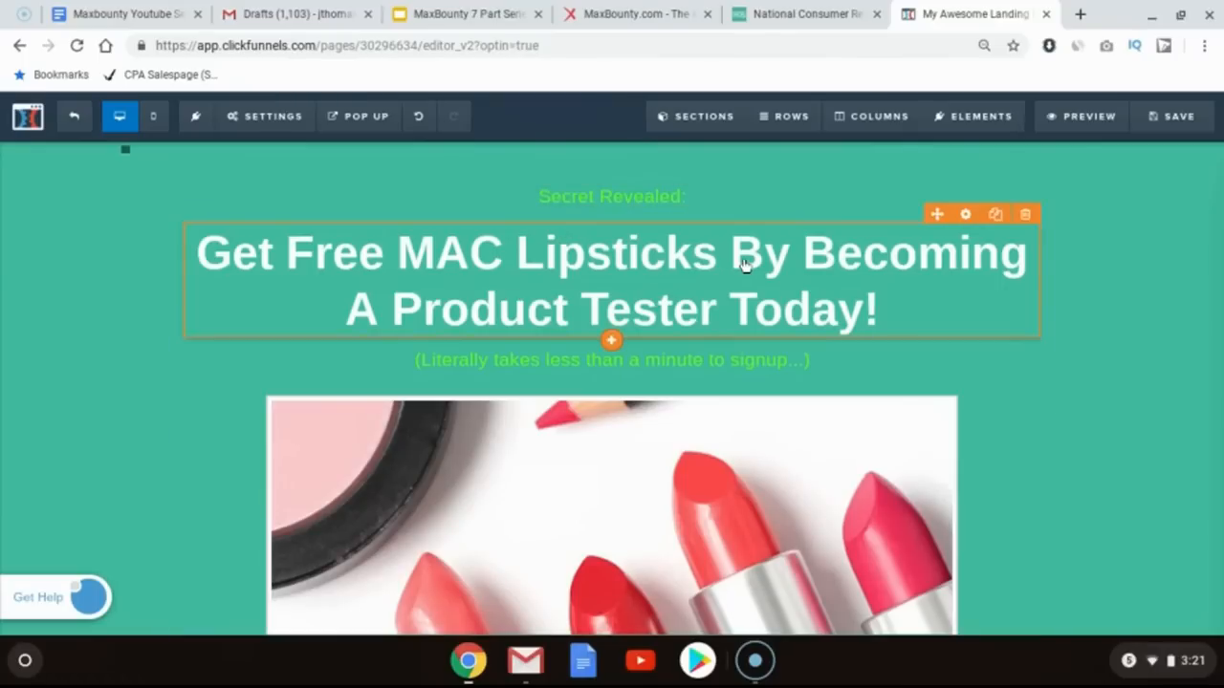
Step: Italicize the sub-headline text "(Literally takes less than a minute to signup...)"
click(497, 368)
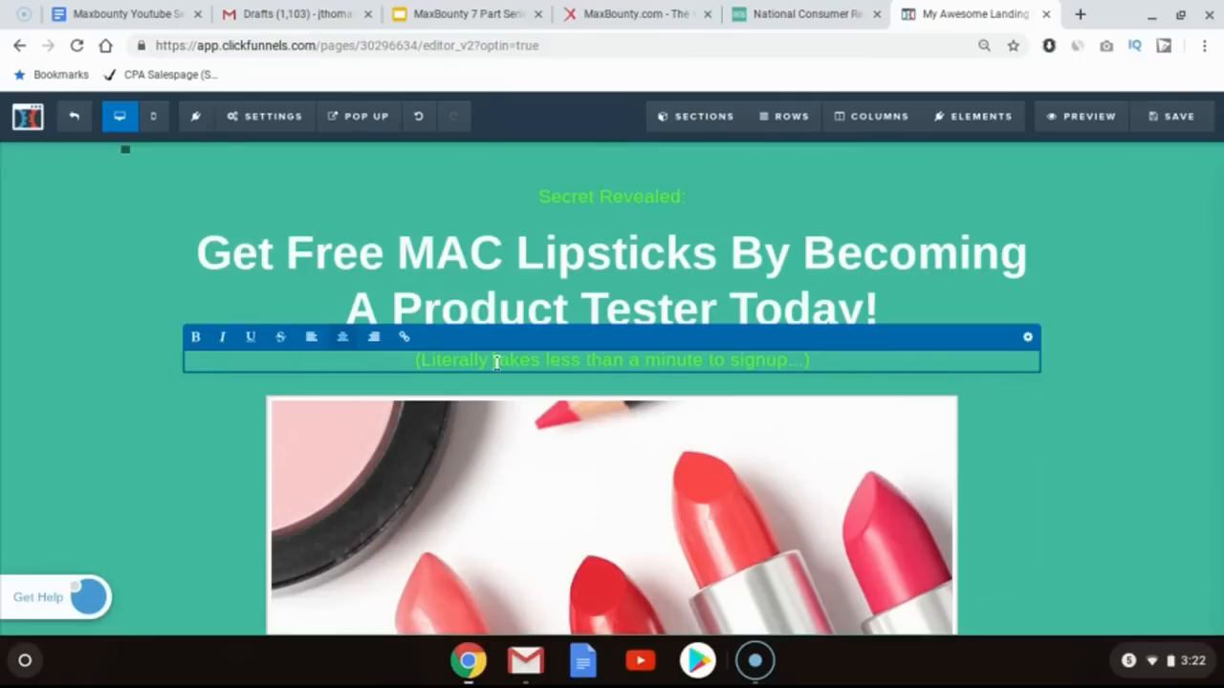
triple_click(498, 363)
click(225, 341)
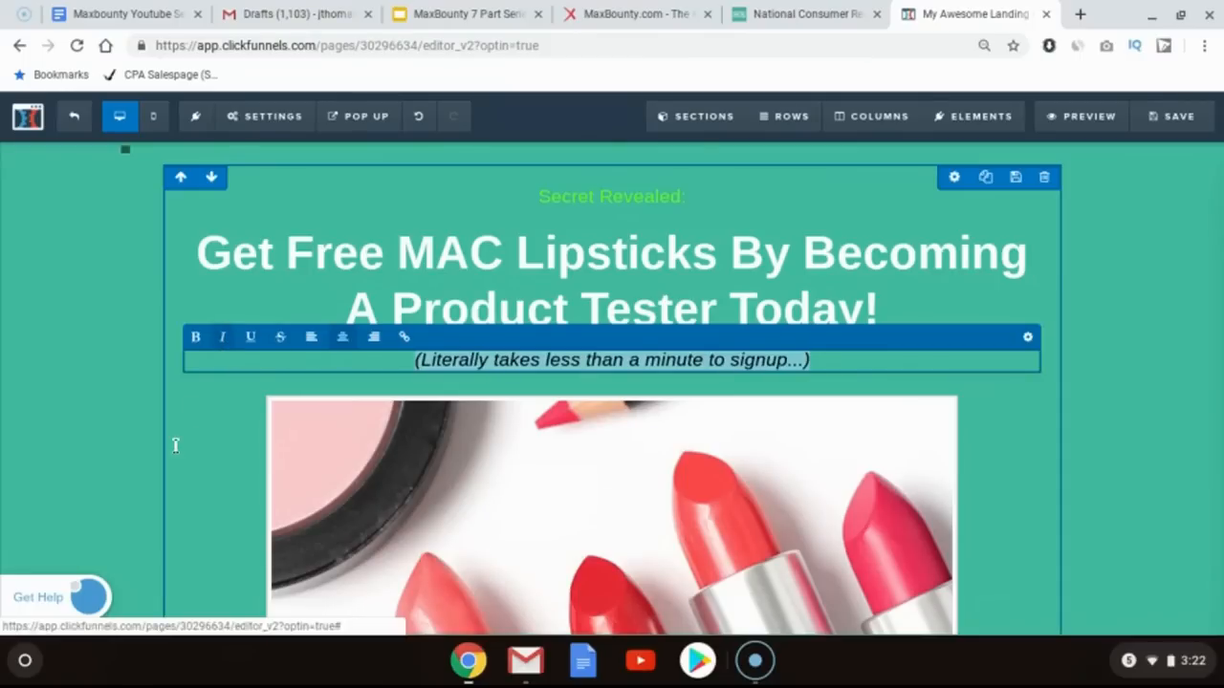
click(176, 446)
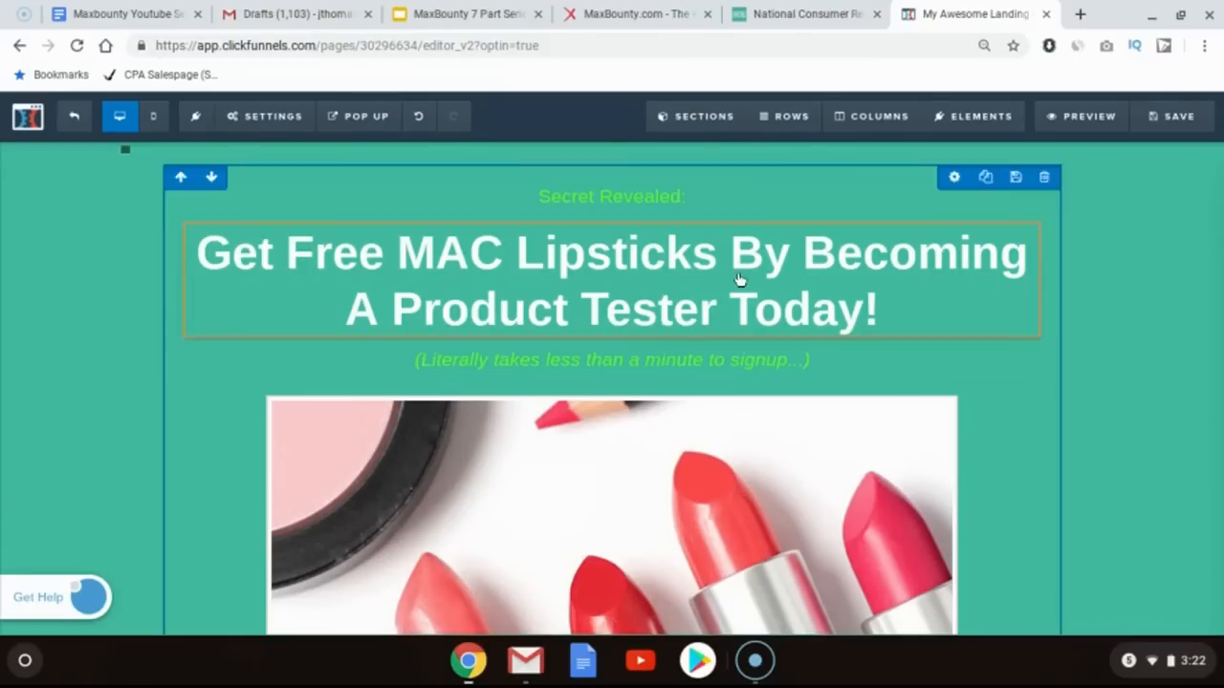
Step: Compare the editor page's layout with the offer's landing page
scroll(1128, 352, down, 3)
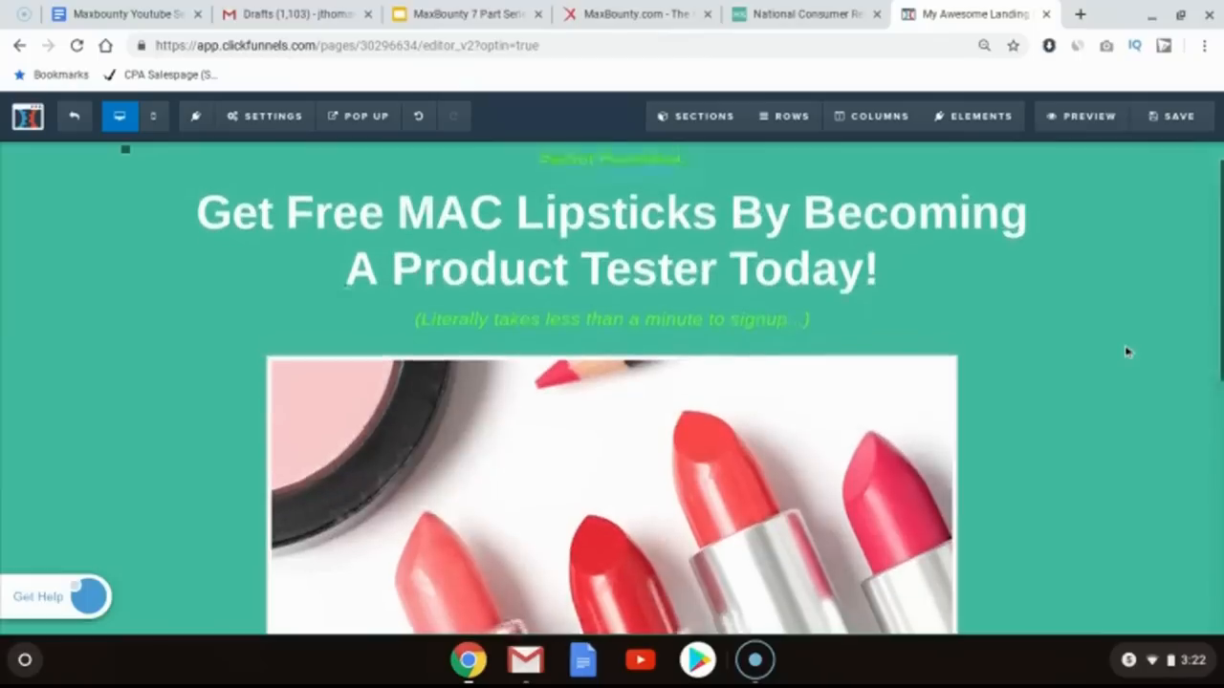
scroll(631, 565, down, 6)
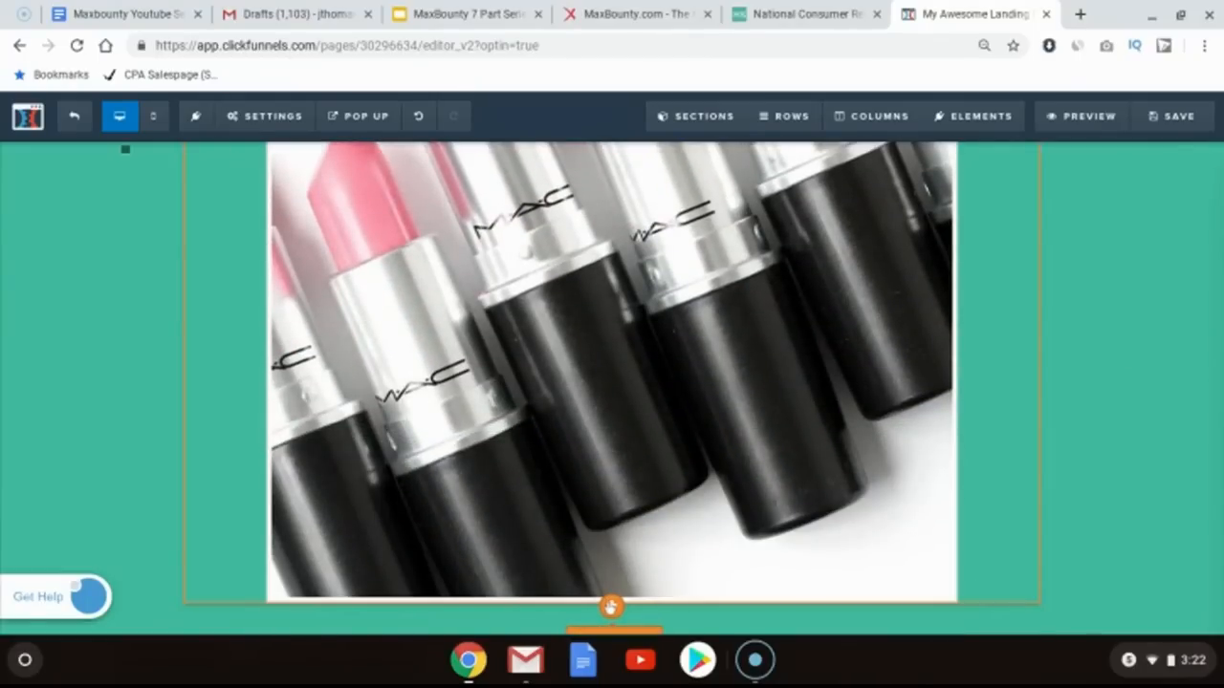
click(865, 12)
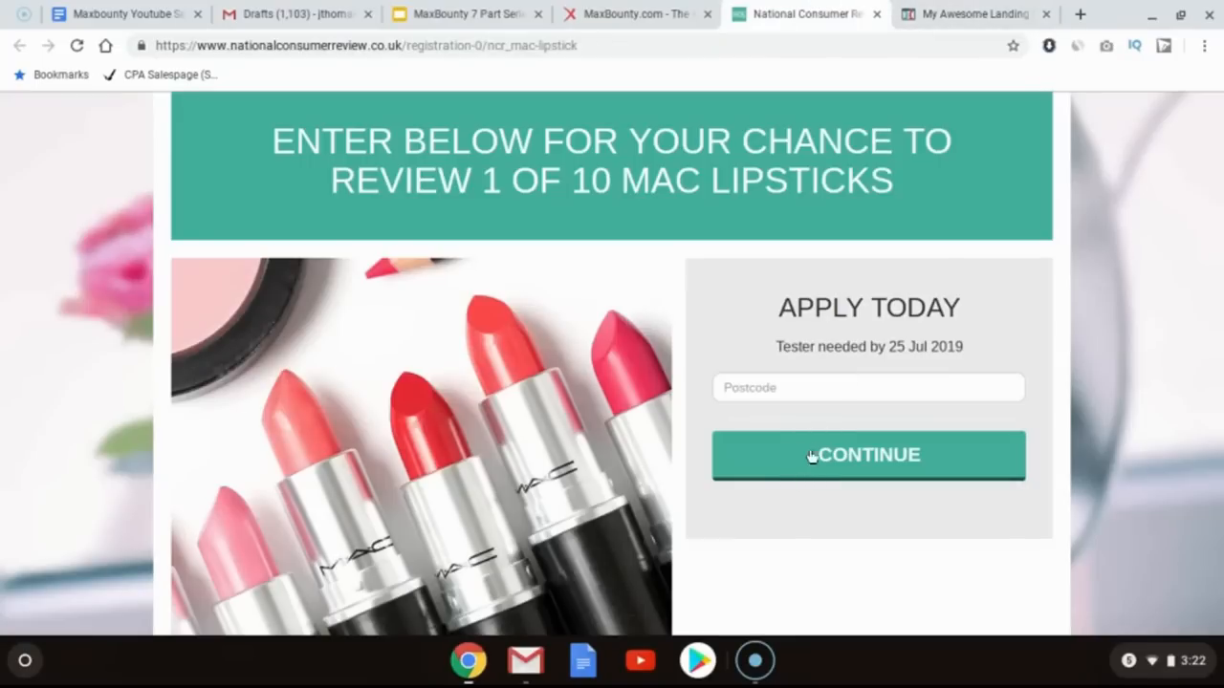
click(977, 4)
click(811, 14)
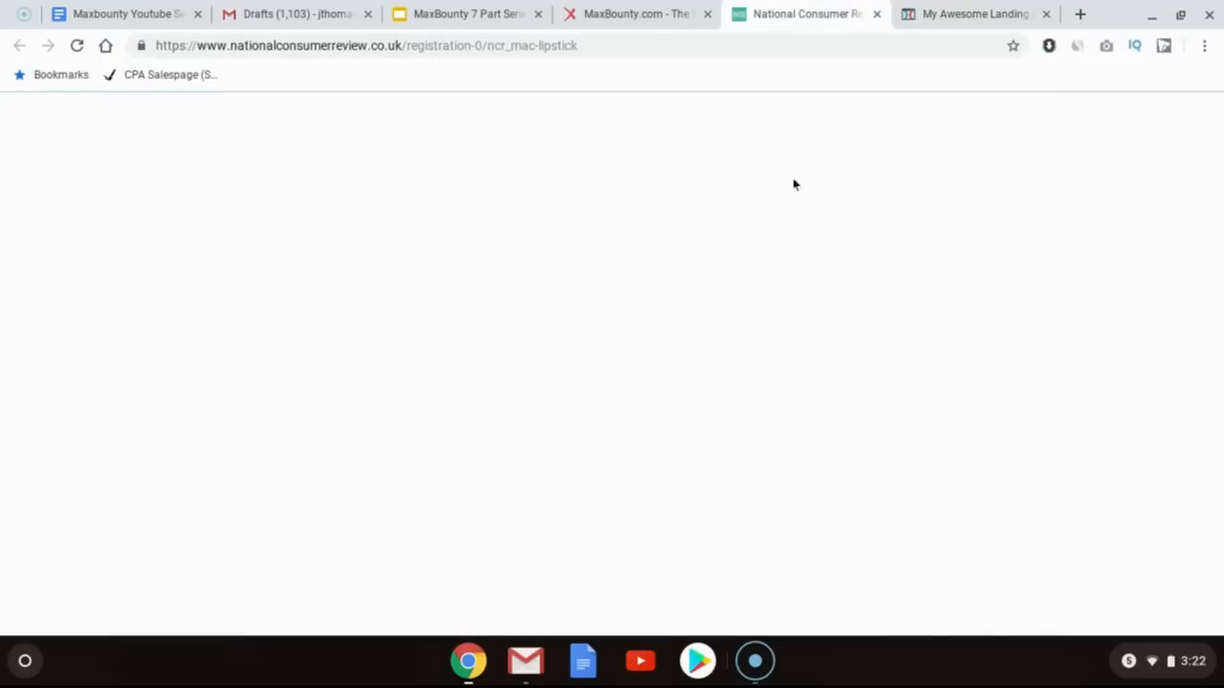
click(956, 13)
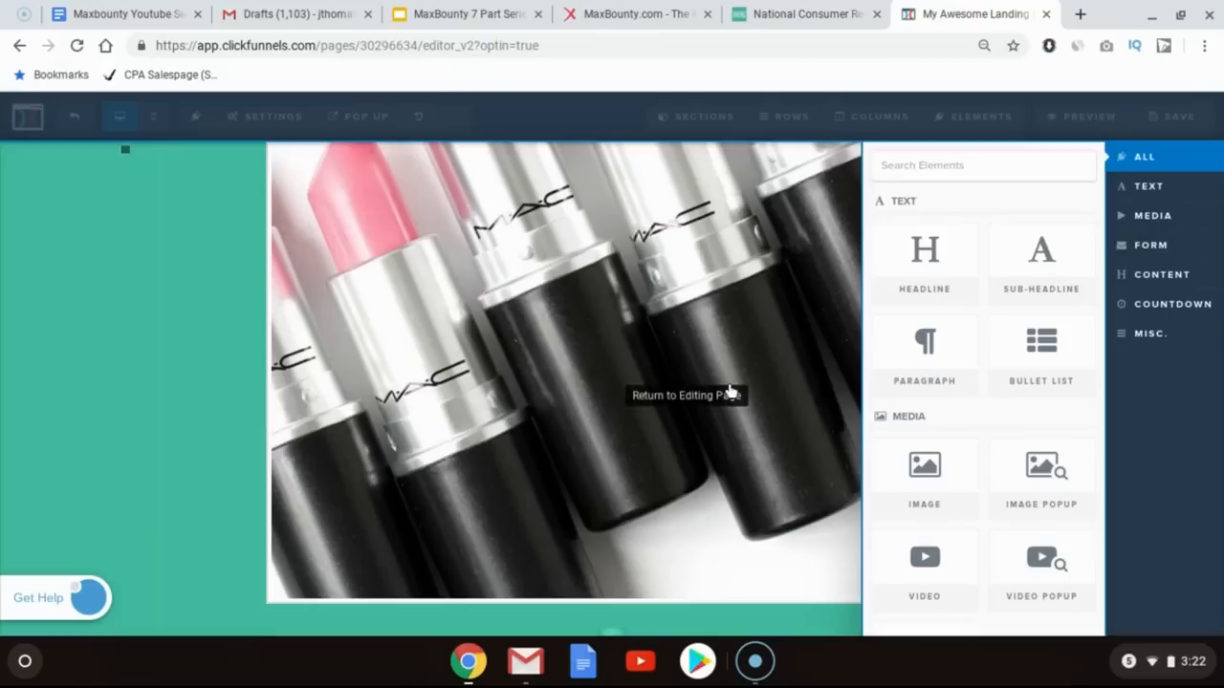
Step: Add a one-column row below the lipstick image and give it a light grey #dadada background at full opacity
click(731, 391)
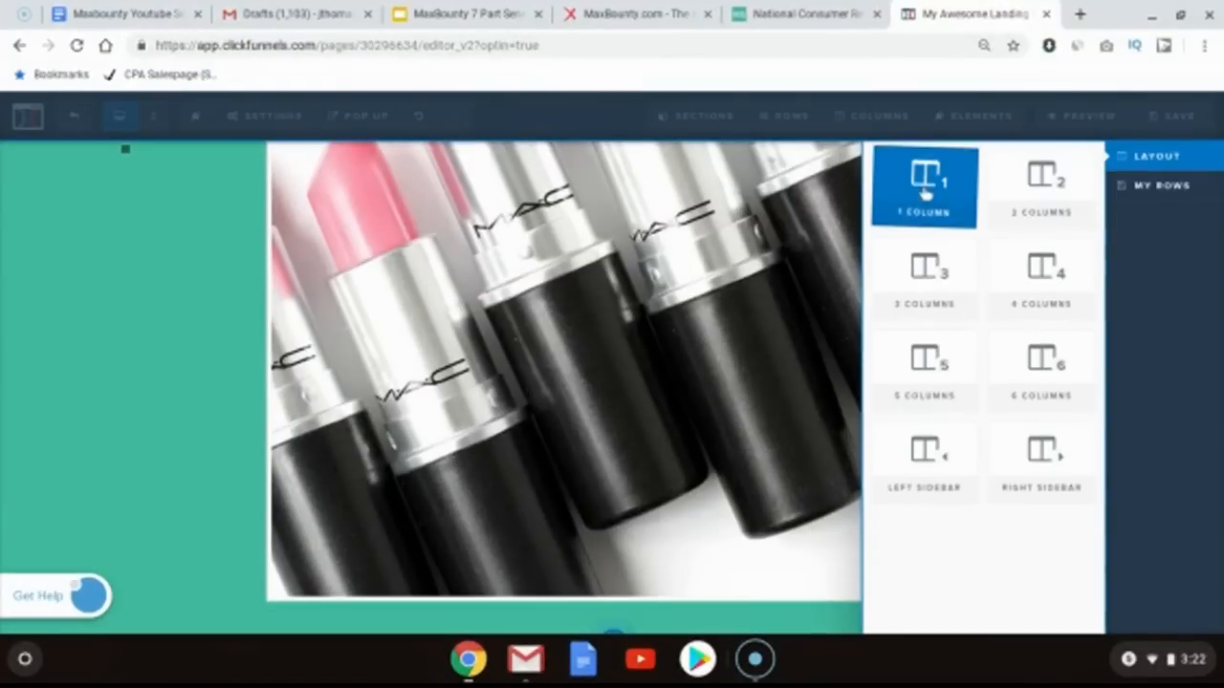
click(926, 194)
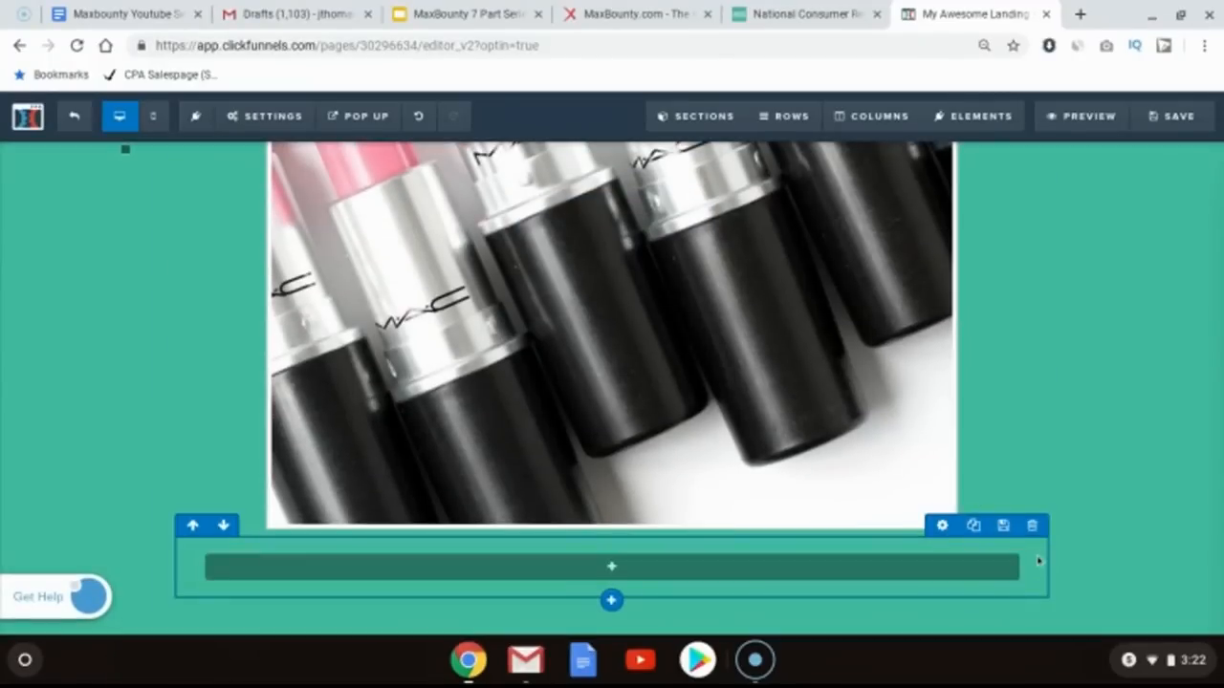
click(942, 525)
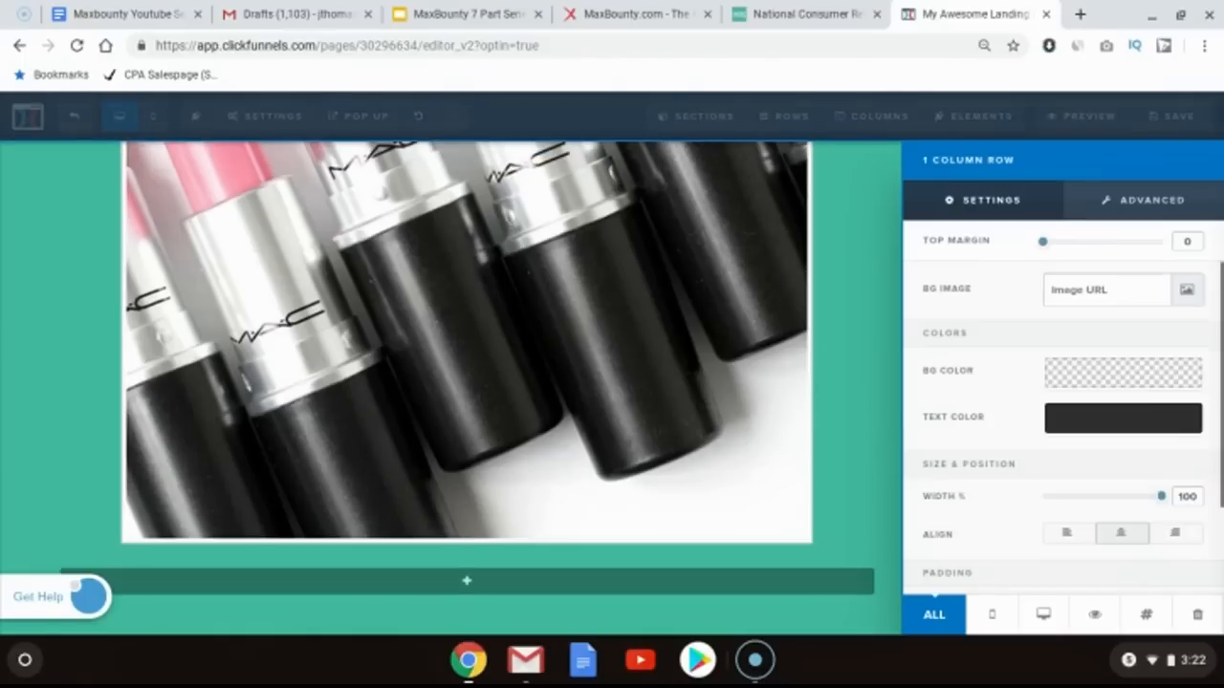
click(1077, 387)
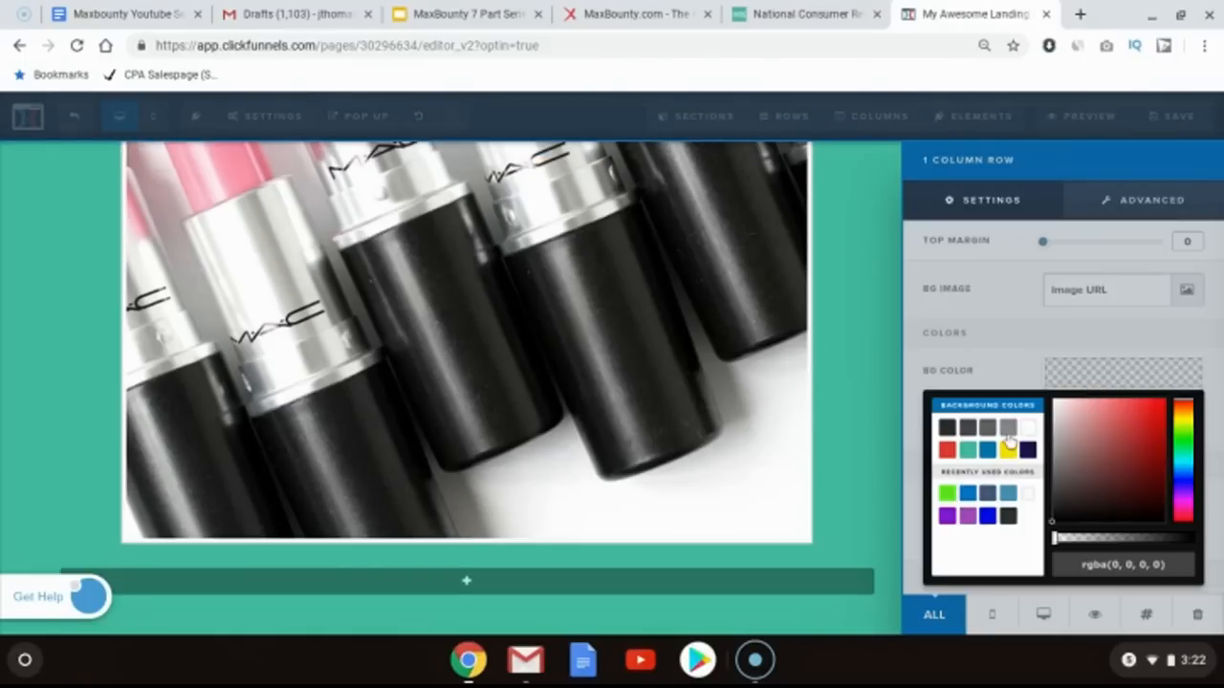
click(1050, 428)
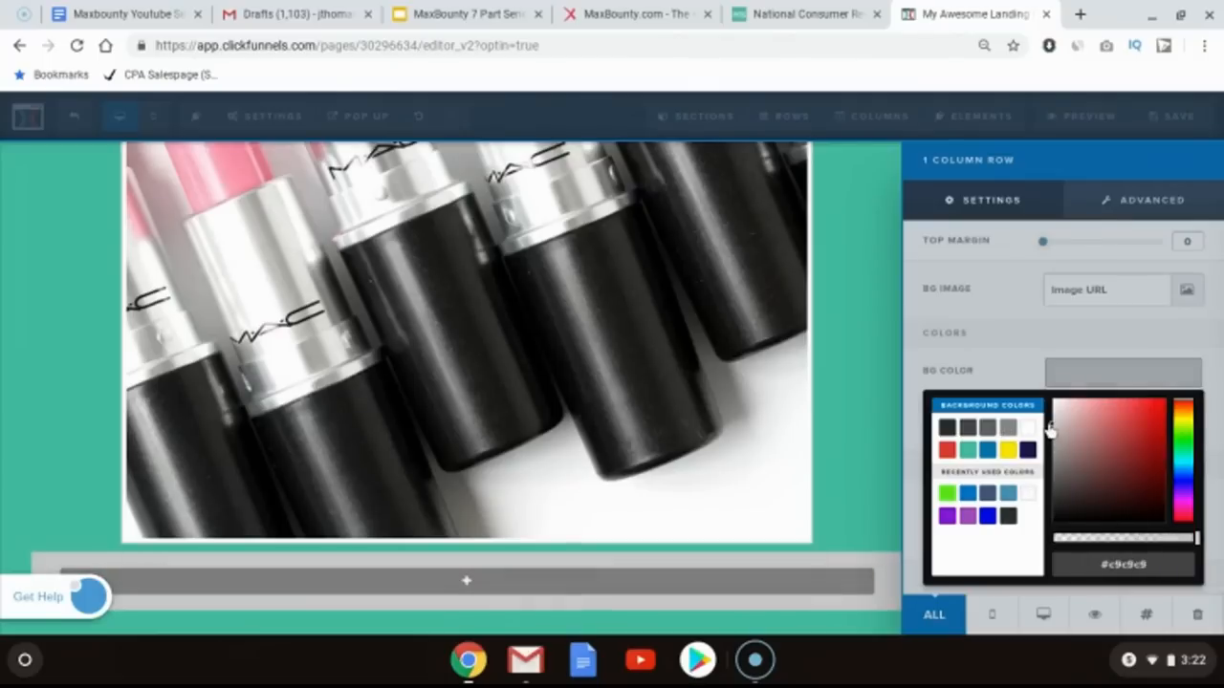
drag(1050, 426, 1050, 421)
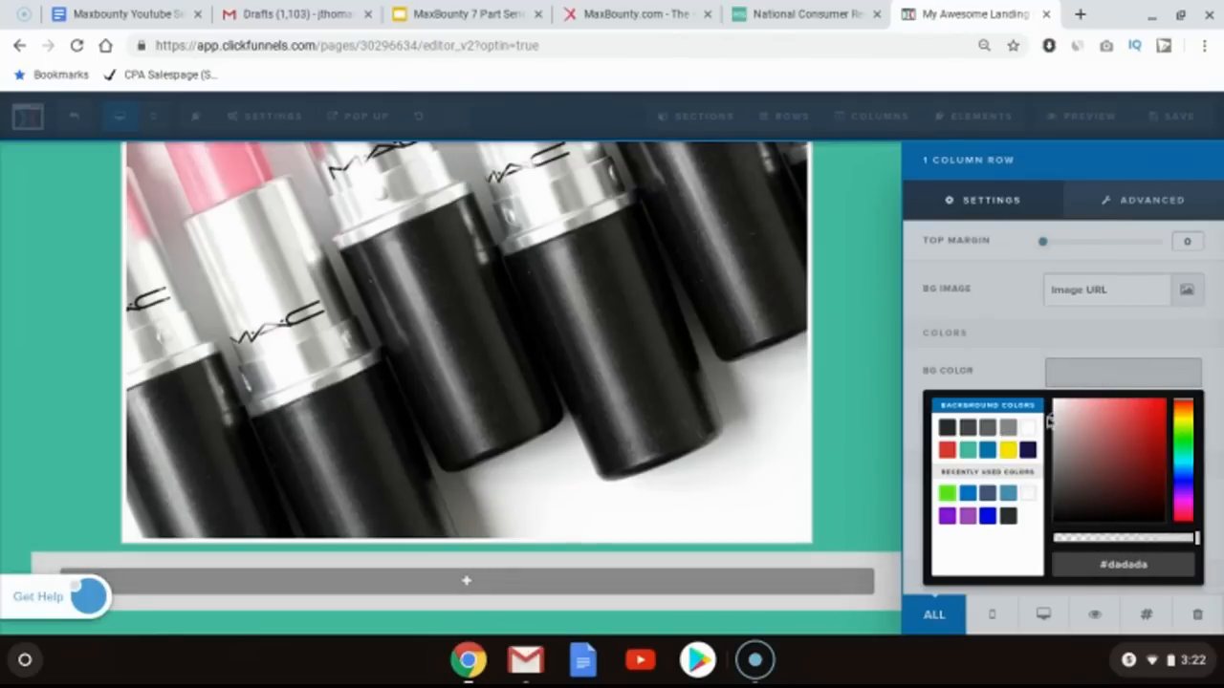
drag(1154, 541, 1197, 541)
click(796, 7)
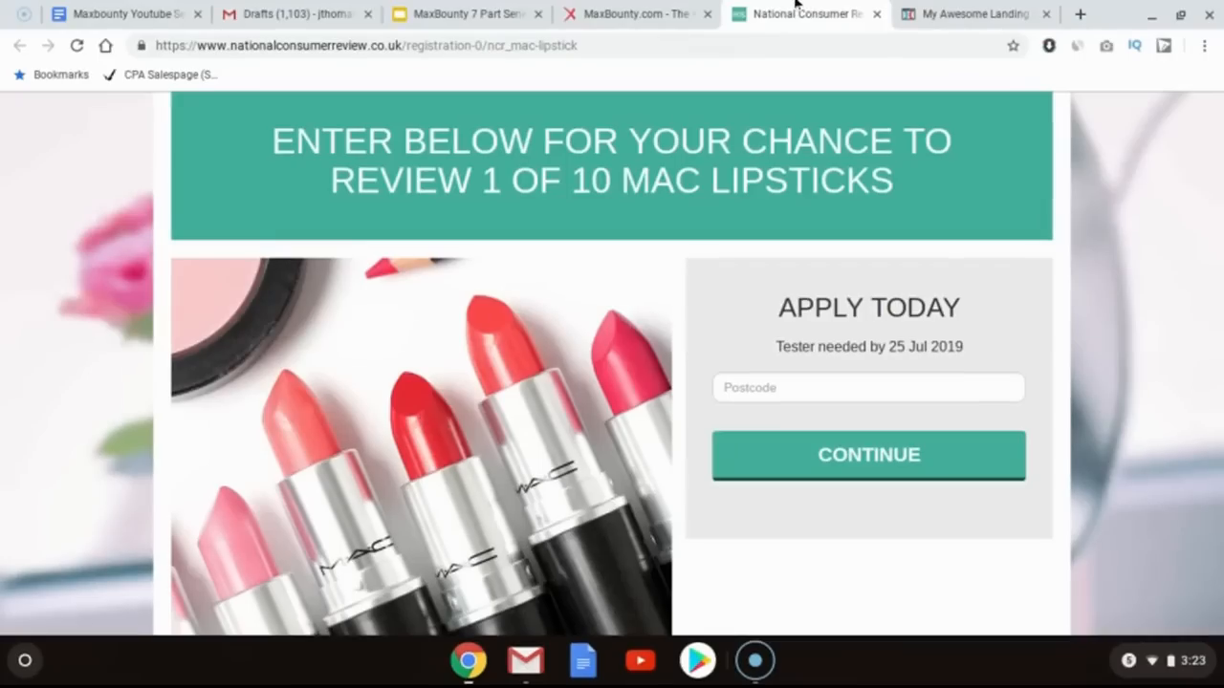
click(950, 6)
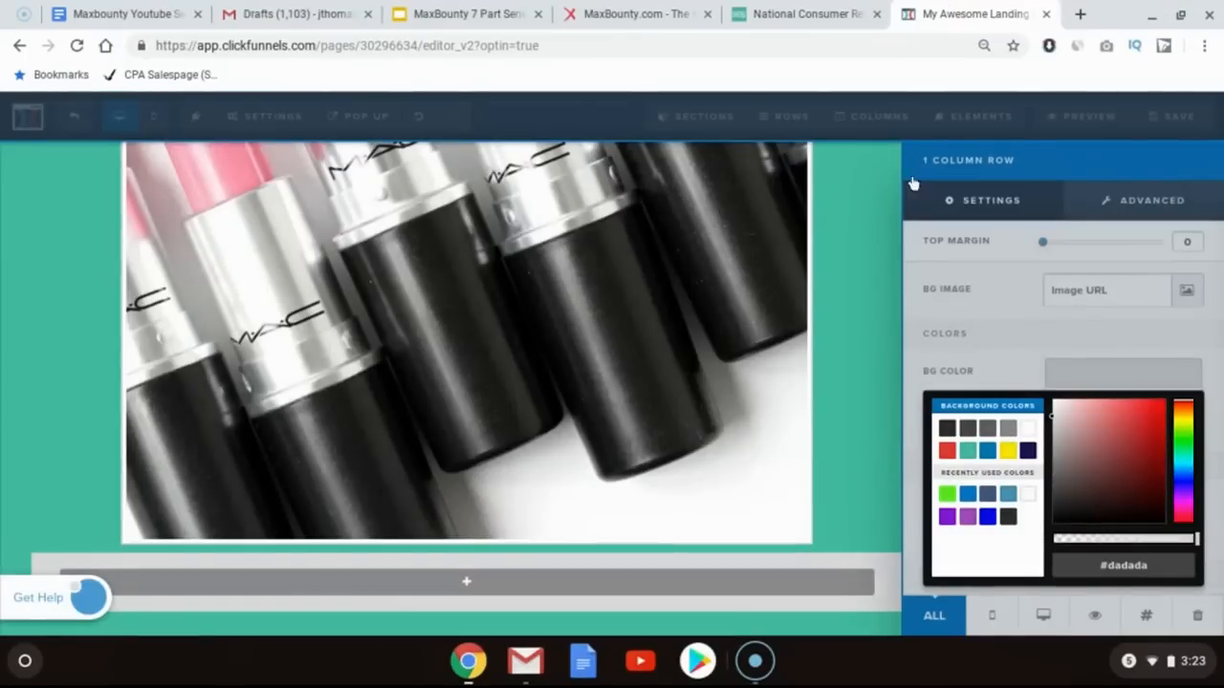
click(891, 355)
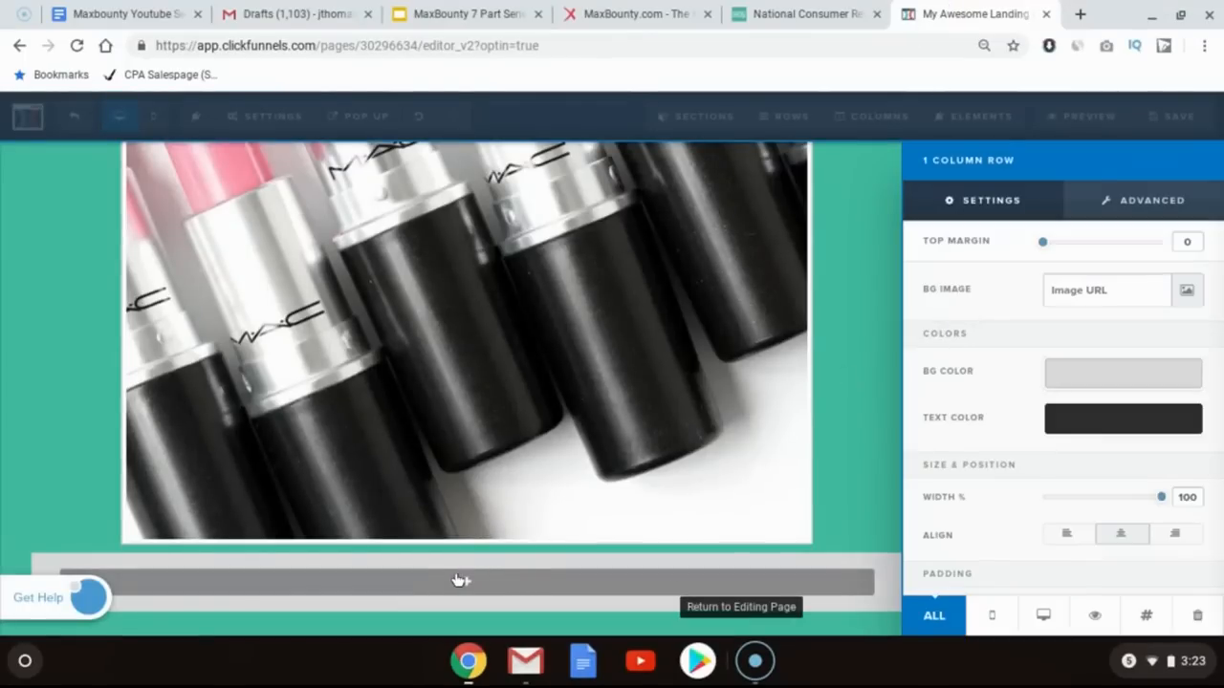
click(484, 589)
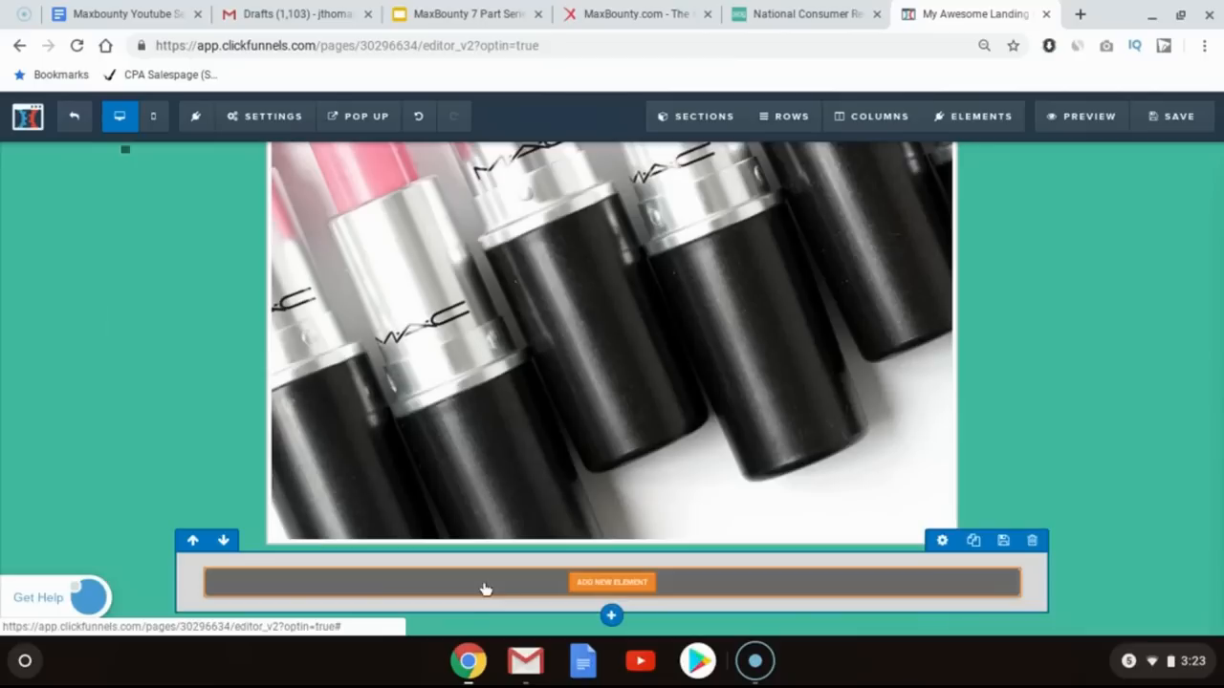
Step: Add a button element into the new grey row
click(594, 583)
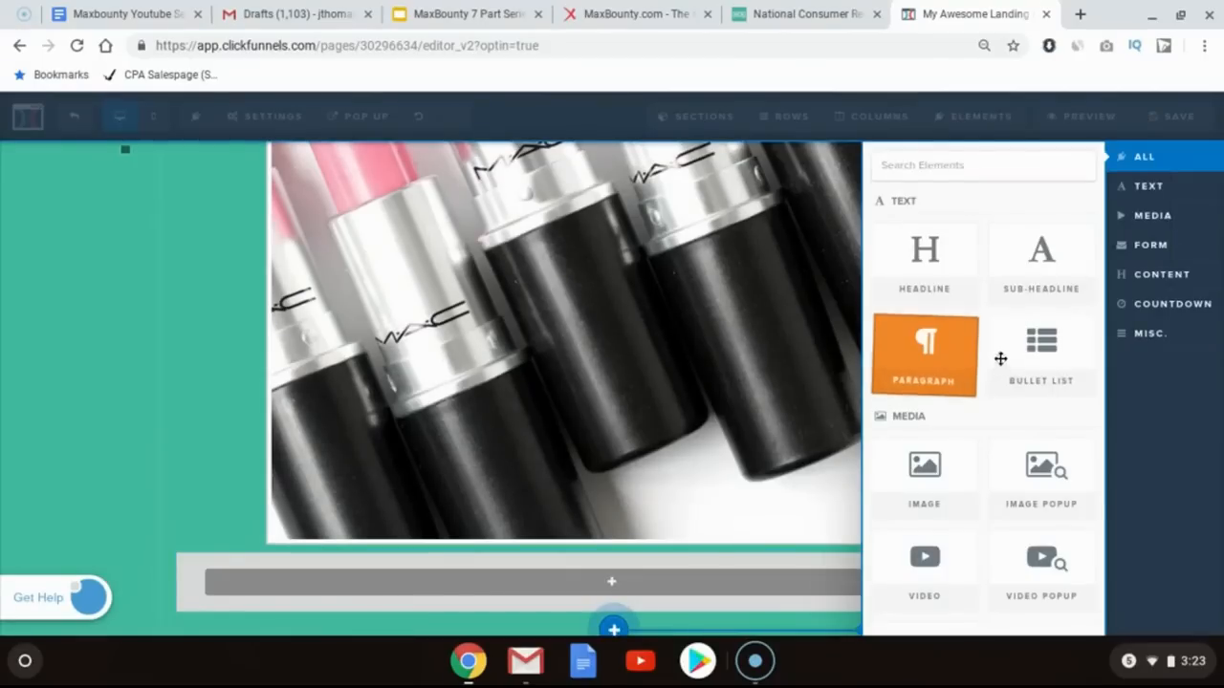
scroll(1013, 361, down, 4)
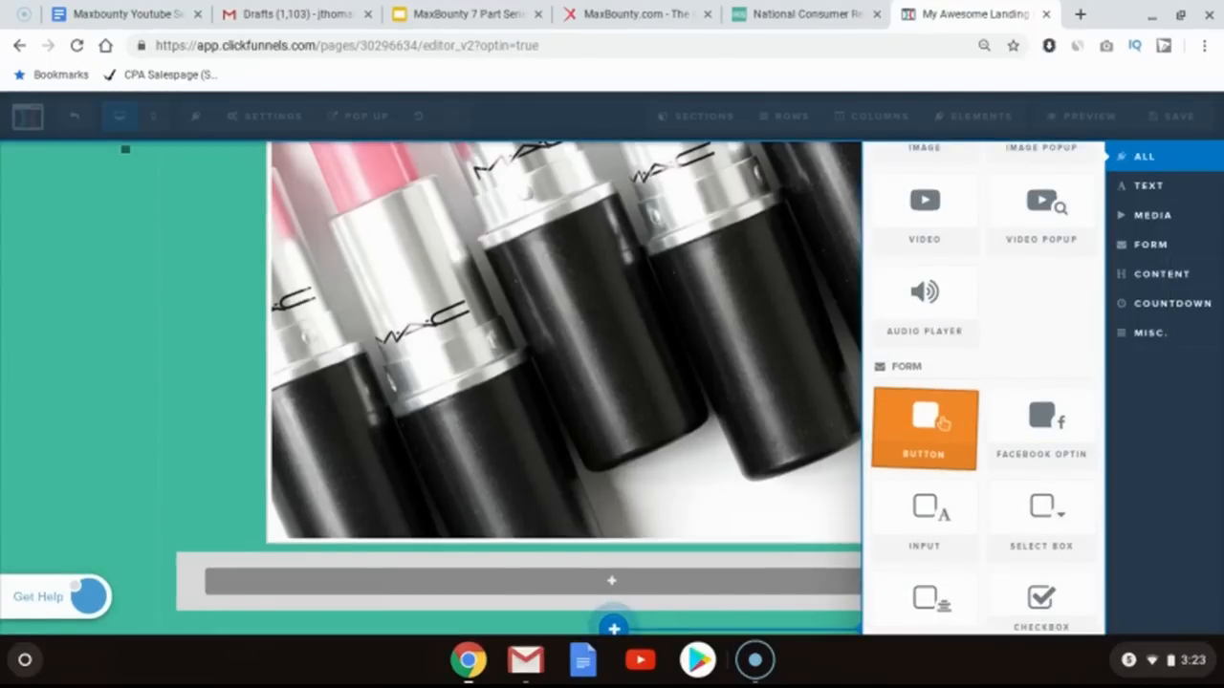
drag(687, 480, 621, 587)
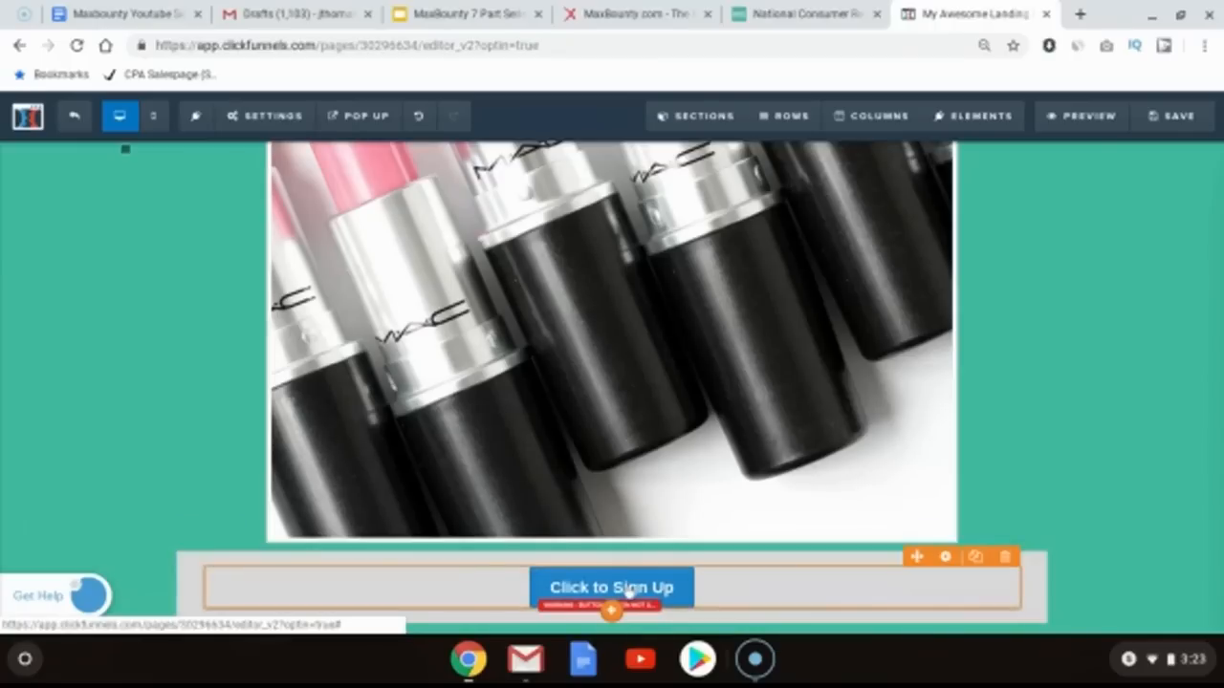
Step: Set the button text to "Become A Product Tester Today!" and its sub text to "Limited Spots Available"
click(793, 8)
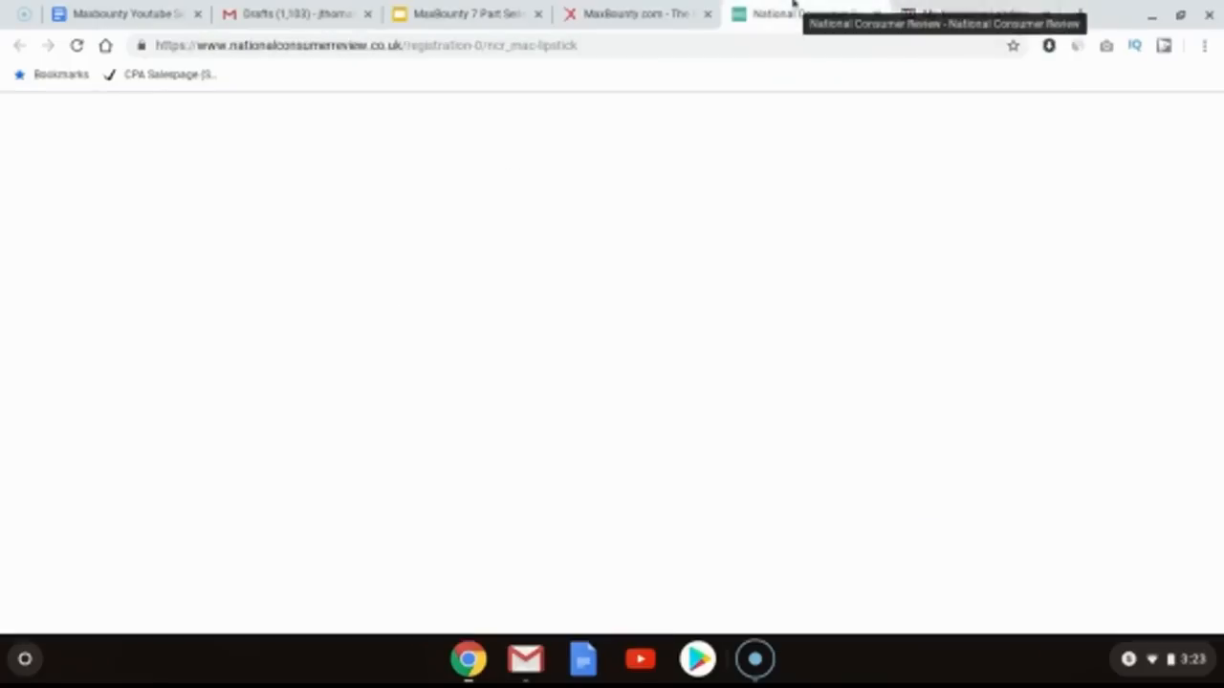
click(966, 14)
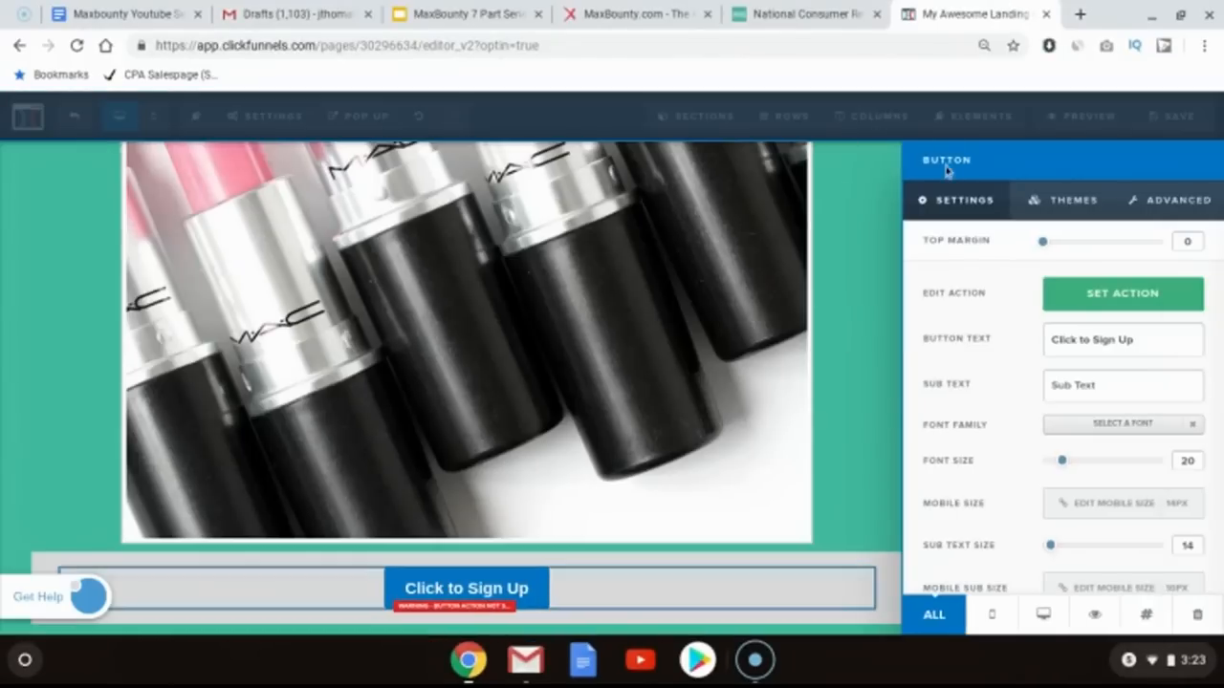
triple_click(1073, 330)
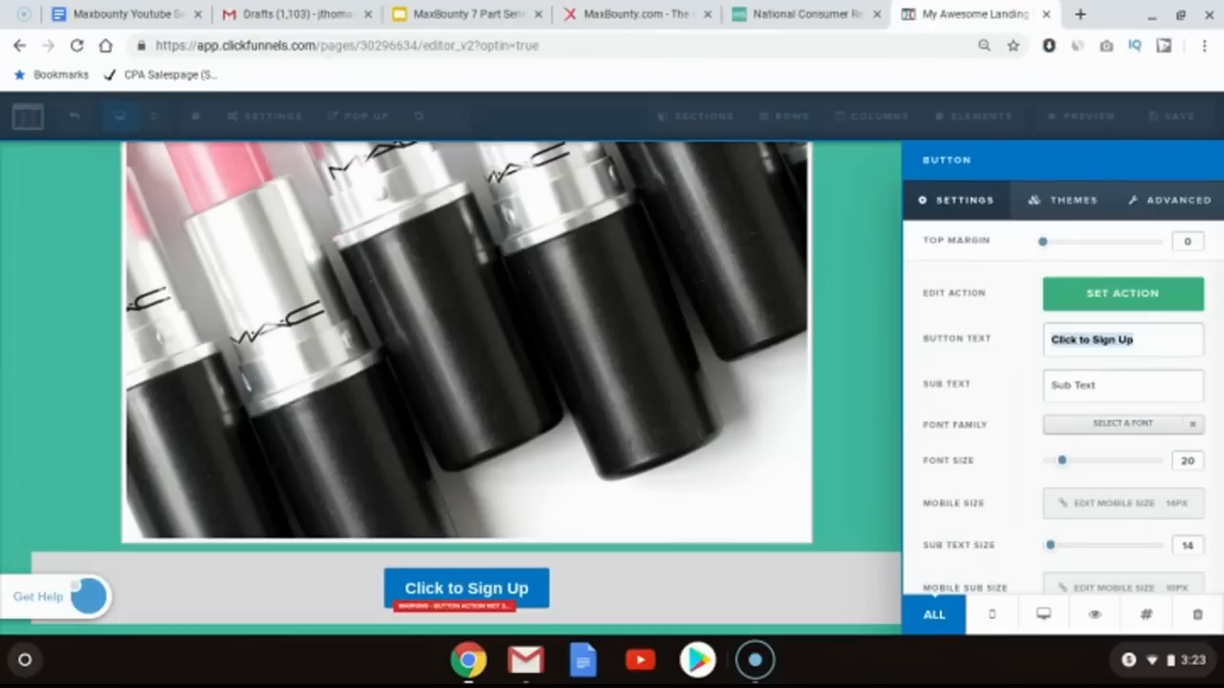
text(Become A)
text( Product Te)
text(ster Tod)
text(ay!)
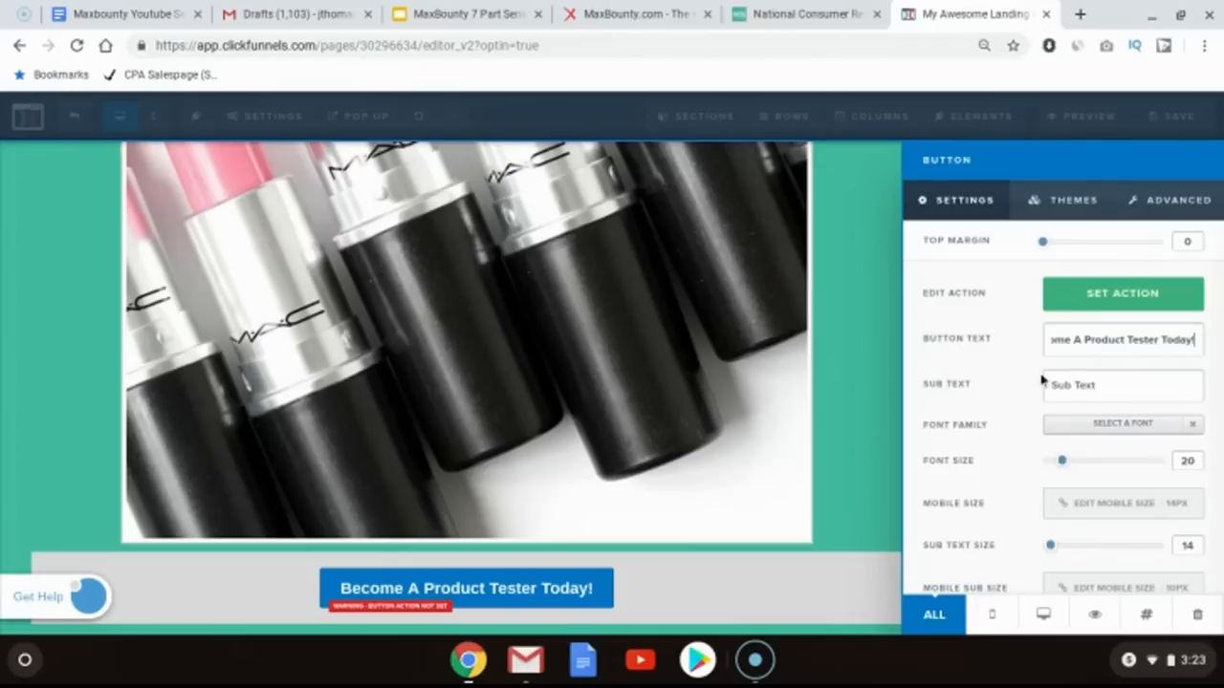
click(1075, 392)
text(Limite)
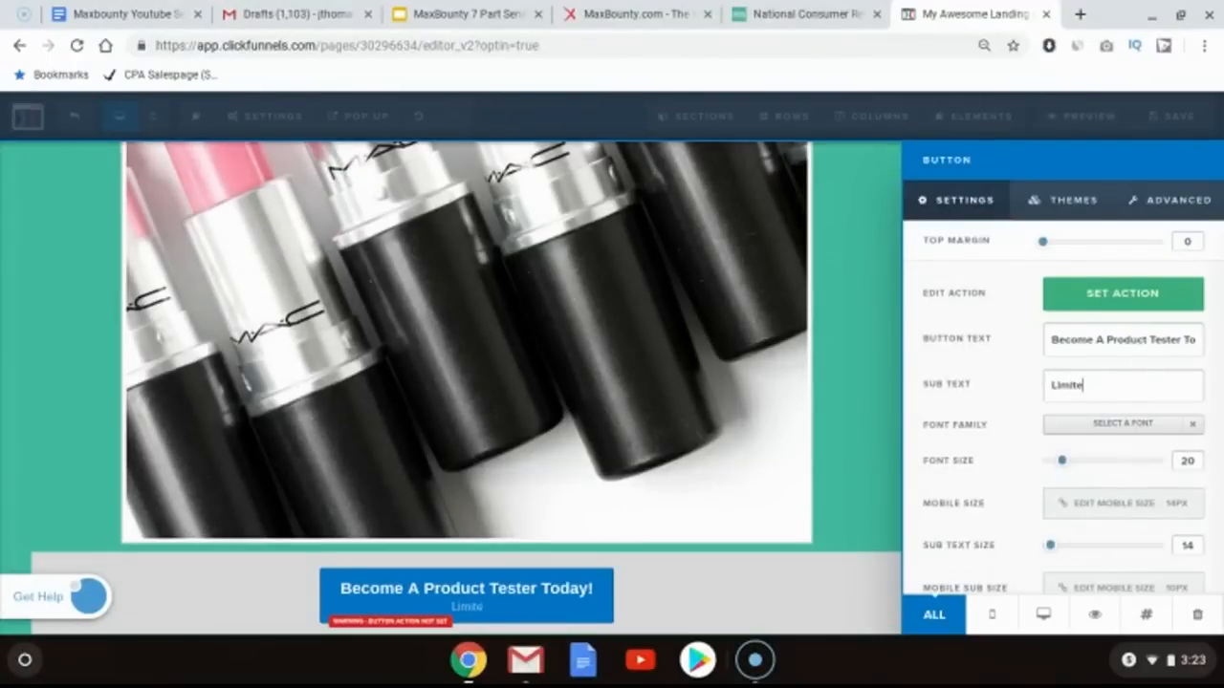
text(d Spots A)
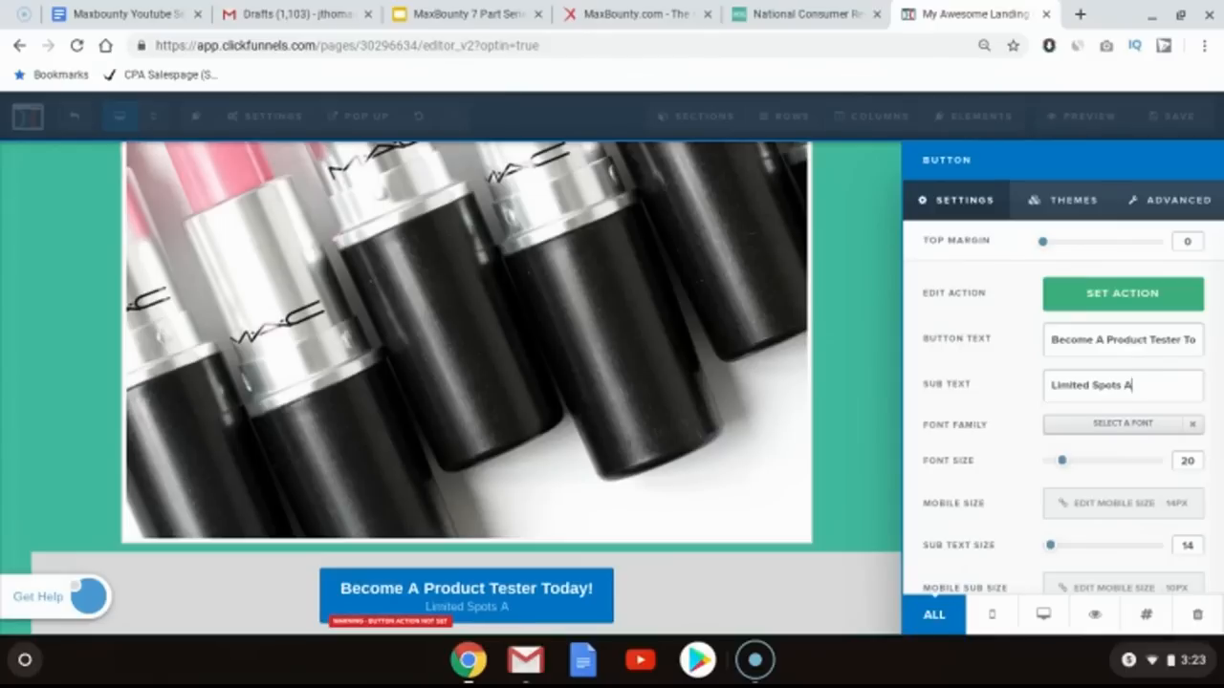
text(vailable)
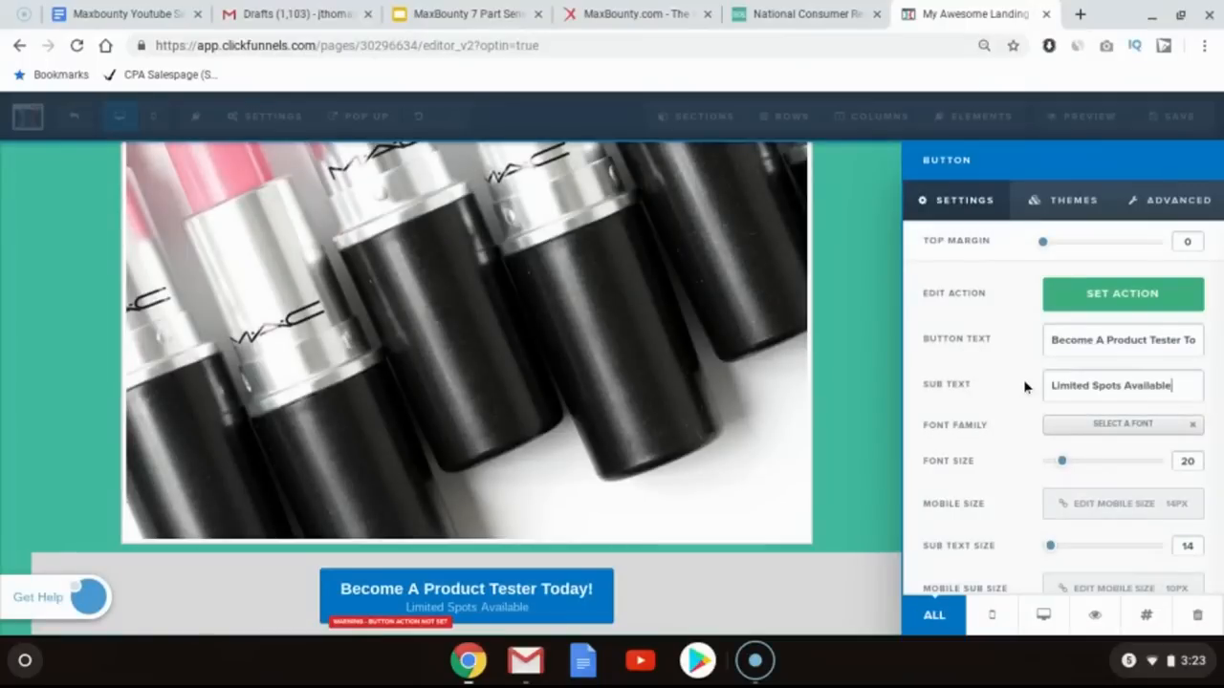
Step: Set the button's background colour to the teal swatch
scroll(1026, 386, down, 2)
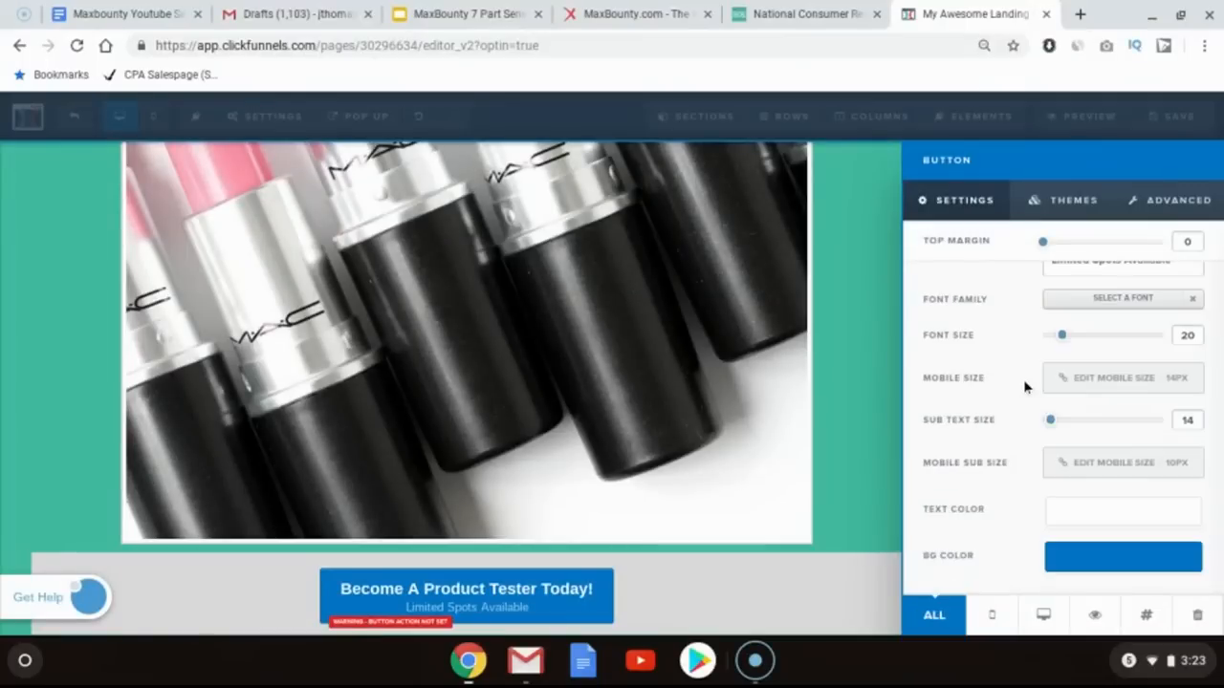
click(1078, 556)
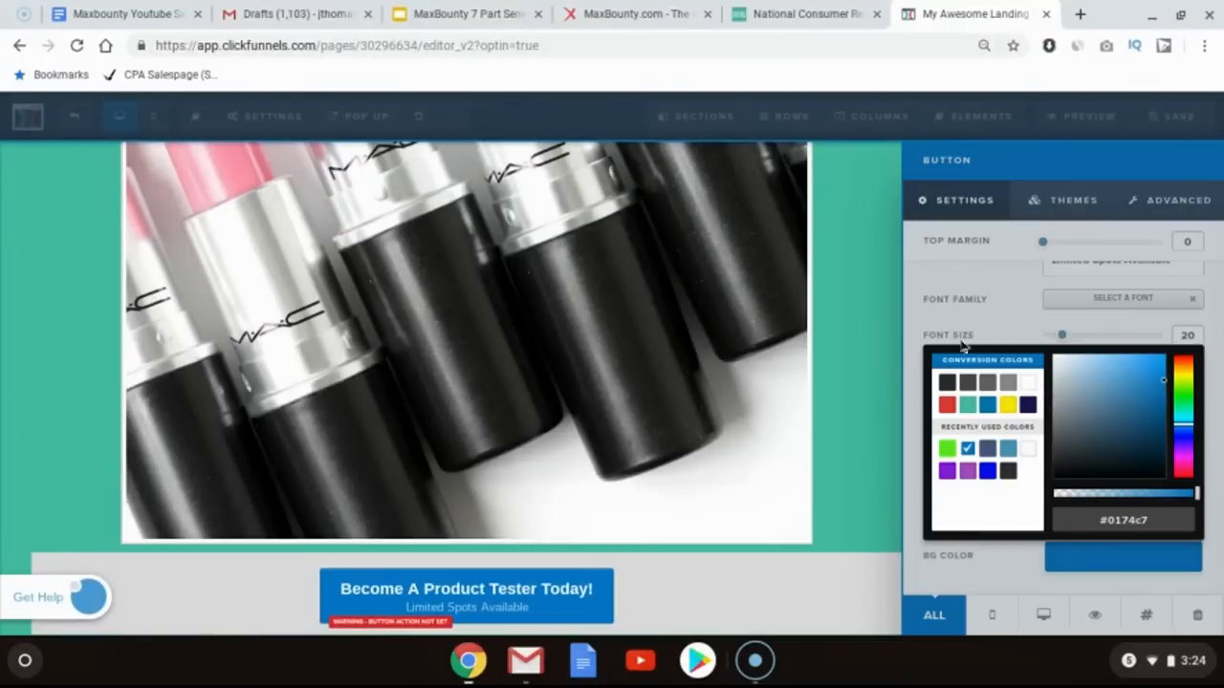
click(968, 404)
click(952, 320)
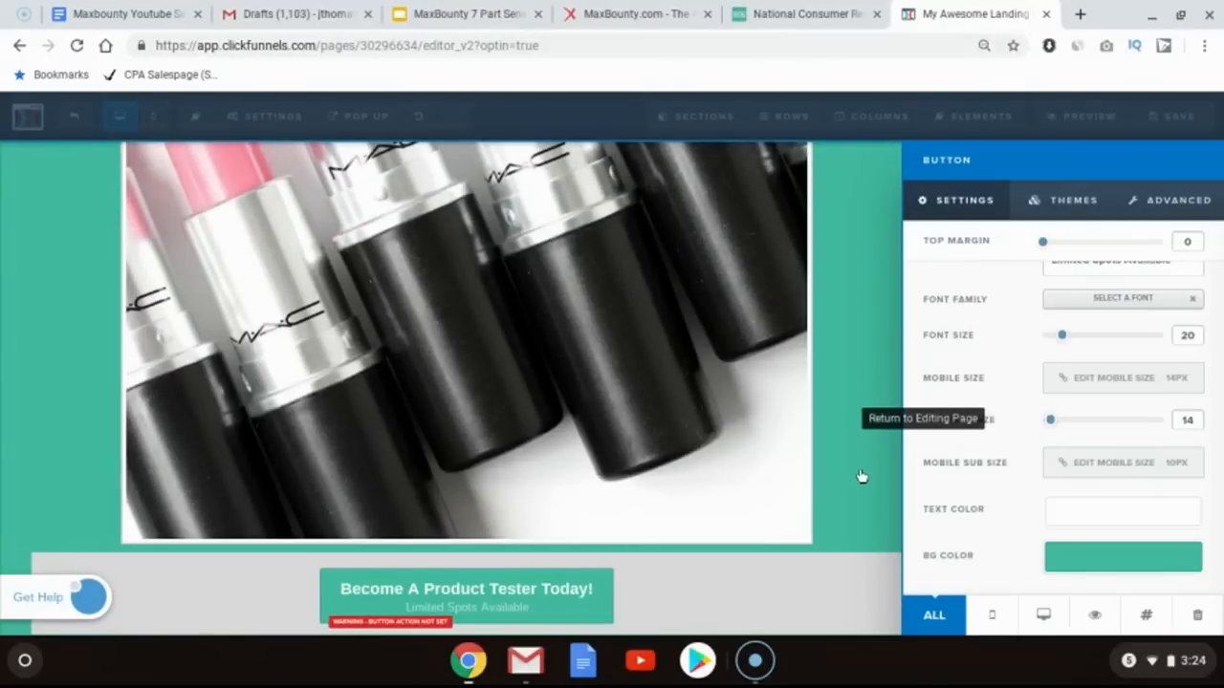
Step: Add the fa-arrow-circle-right icon before the button text by searching the icons for "arrow"
click(1072, 202)
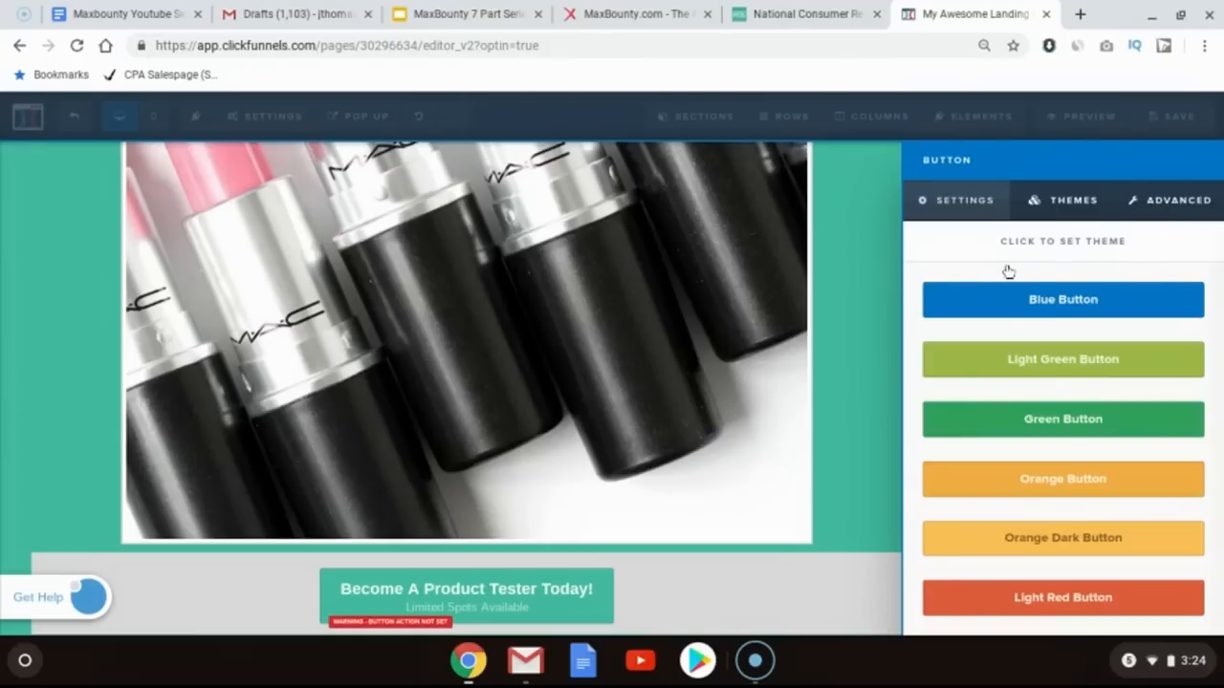
click(1153, 203)
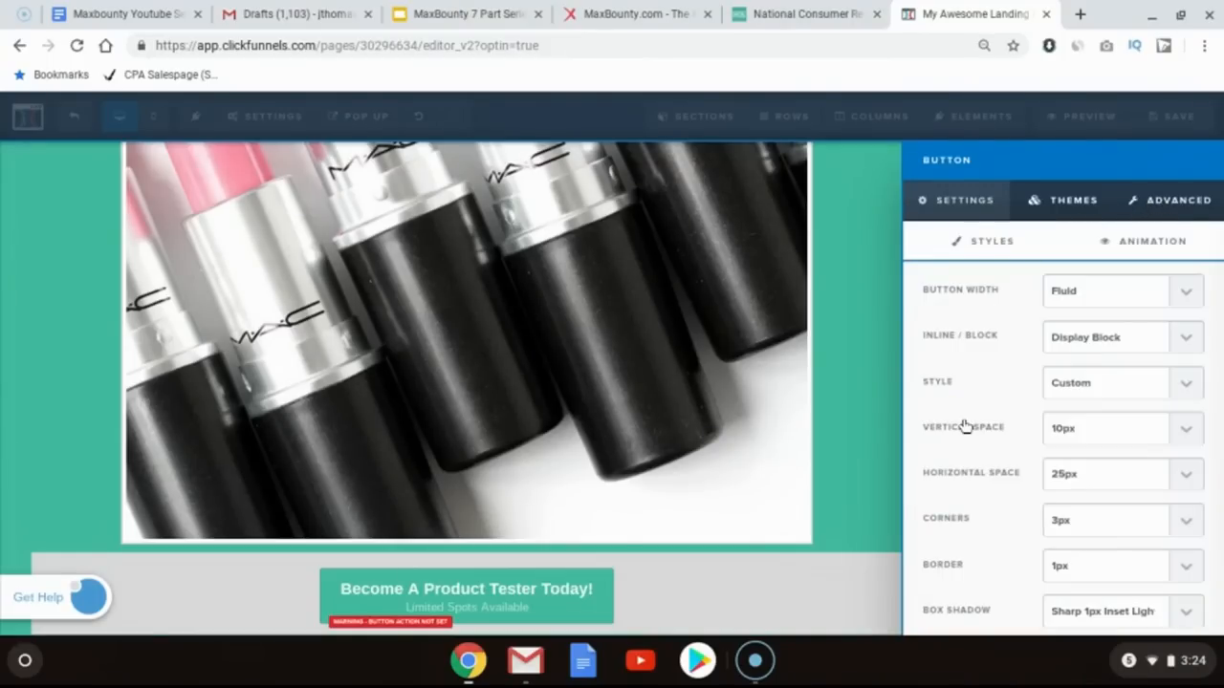
scroll(966, 427, down, 4)
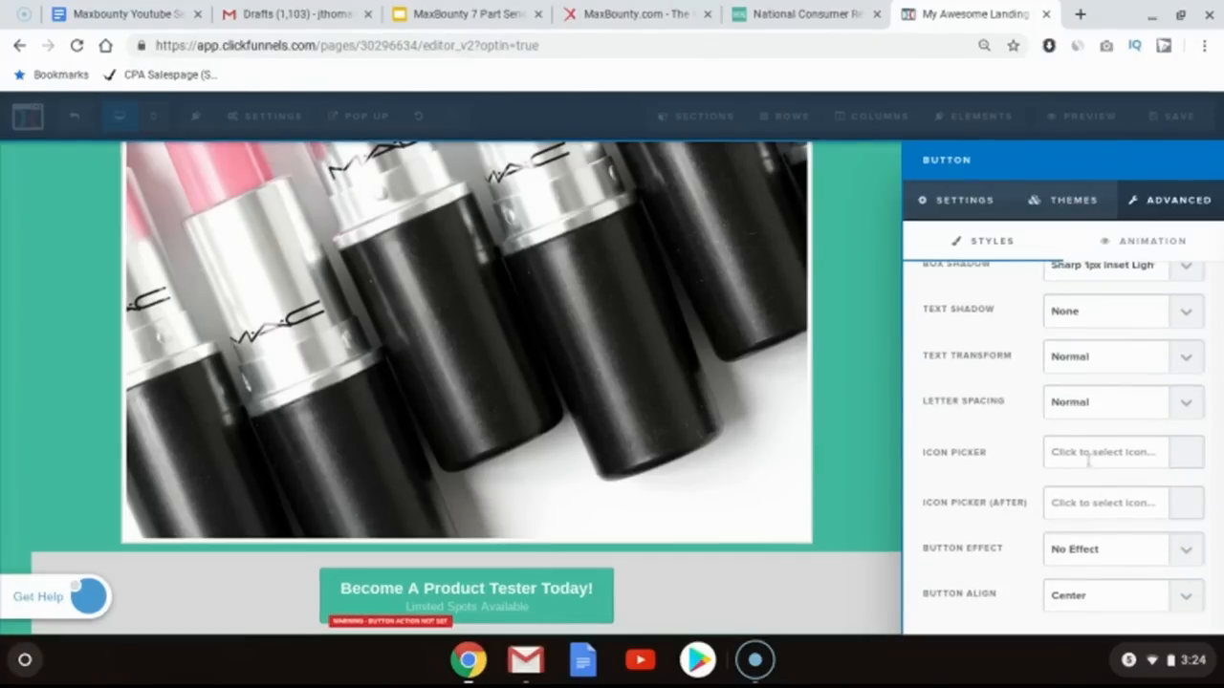
click(1055, 452)
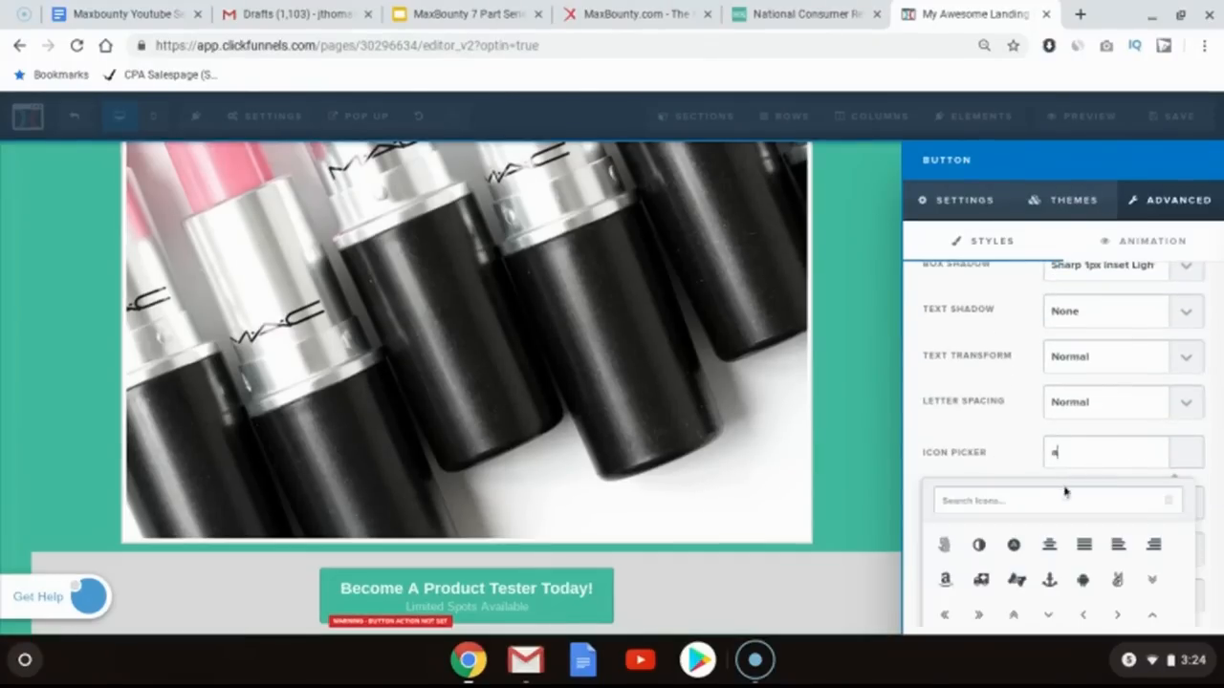
text(arrow)
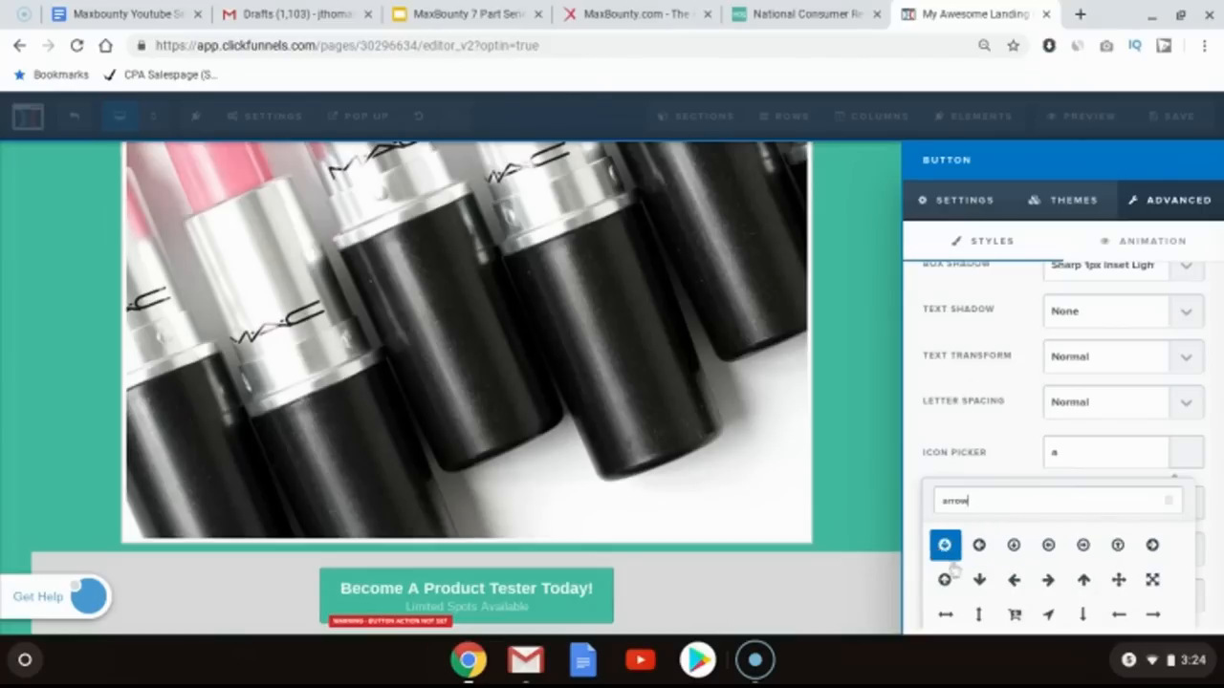
click(1152, 547)
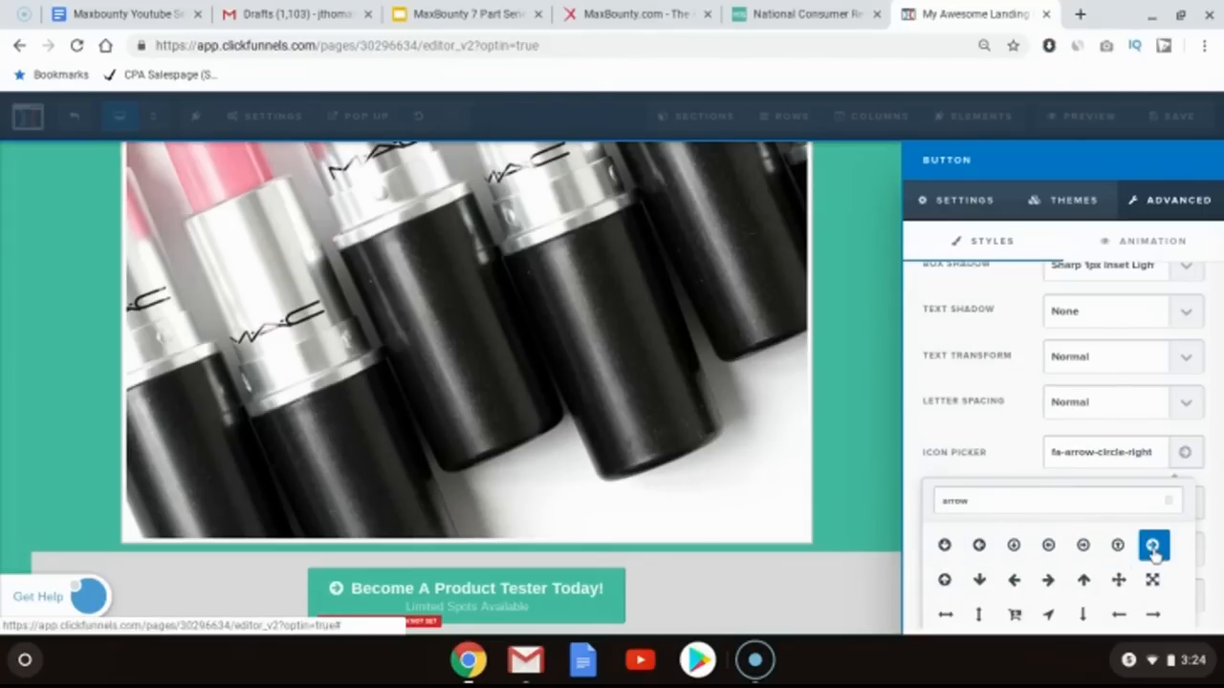
click(867, 543)
Step: Review the page layout from the headline down to the button row
scroll(866, 542, up, 5)
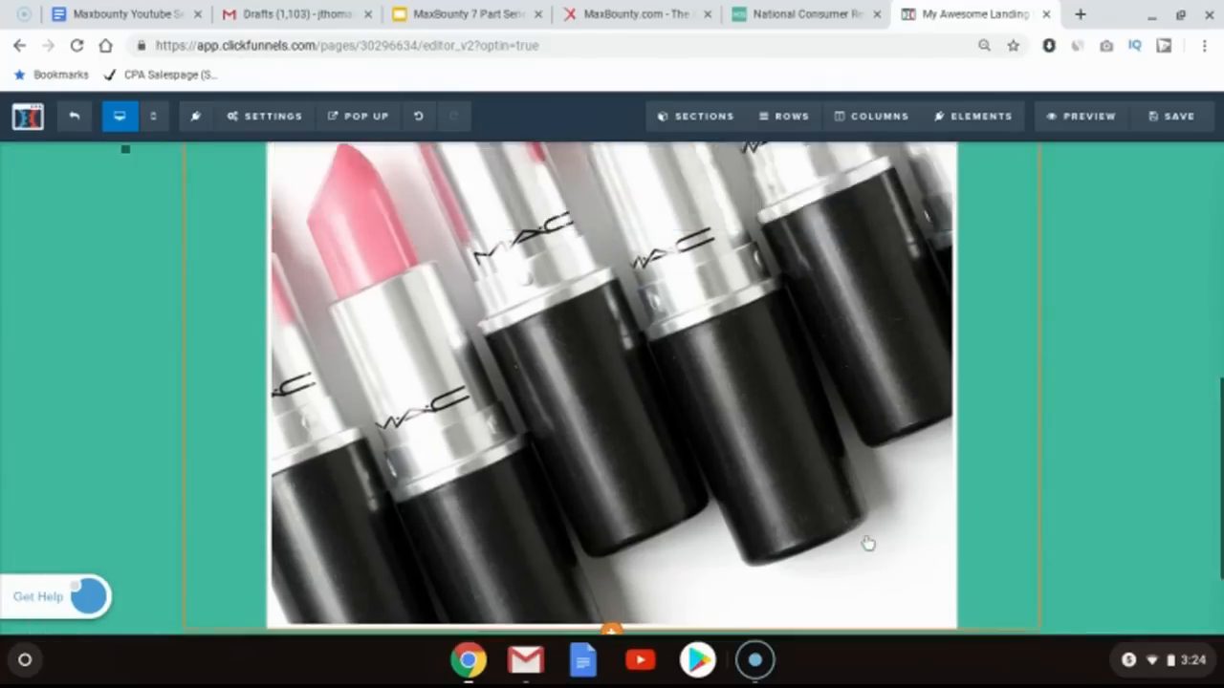
scroll(866, 542, up, 4)
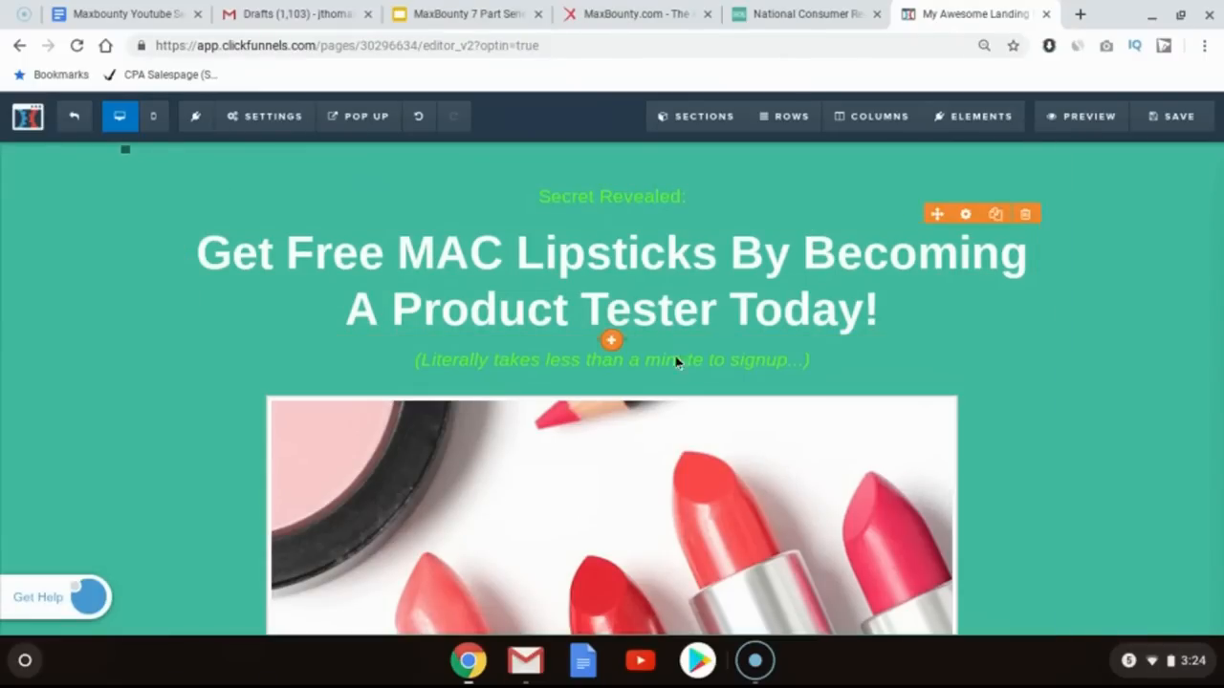
scroll(670, 465, down, 3)
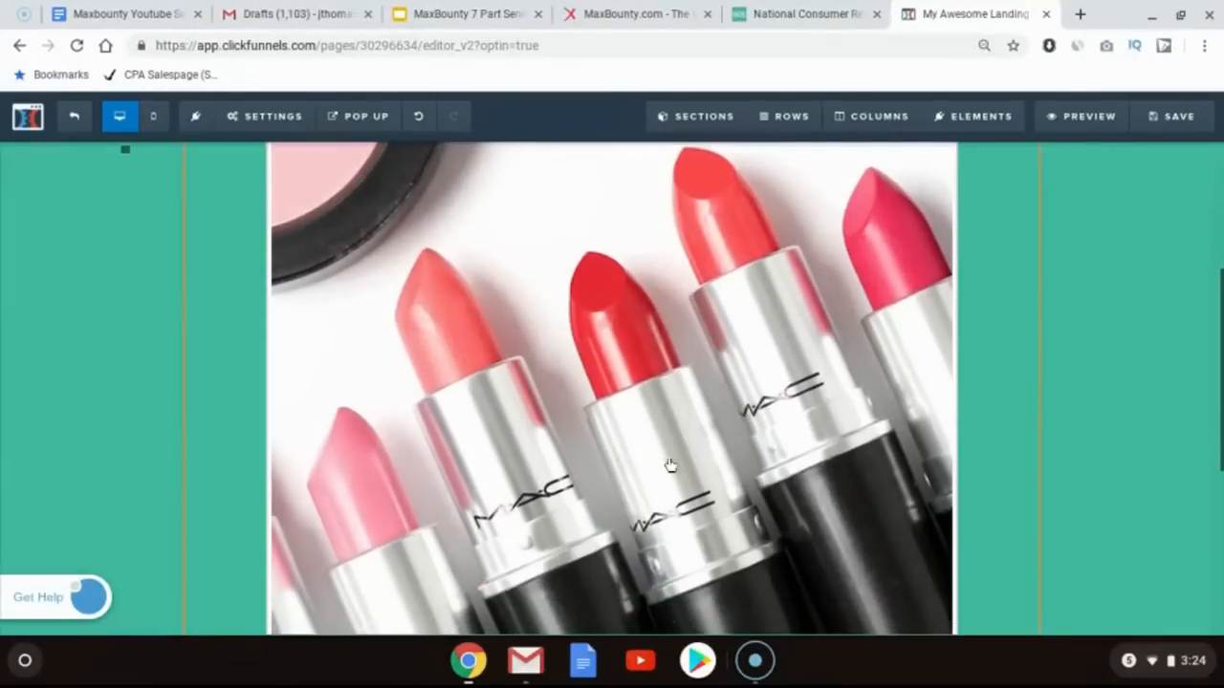
scroll(669, 465, up, 2)
scroll(612, 387, down, 3)
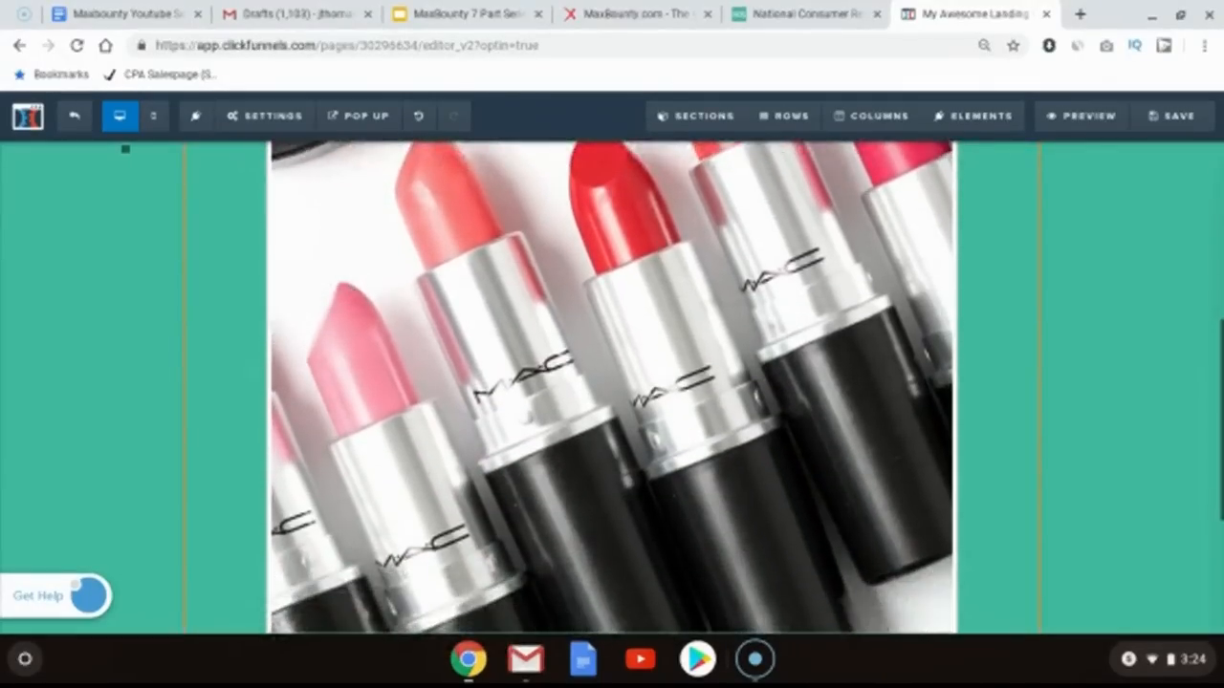
scroll(612, 387, up, 1)
scroll(612, 387, down, 1)
scroll(650, 525, down, 3)
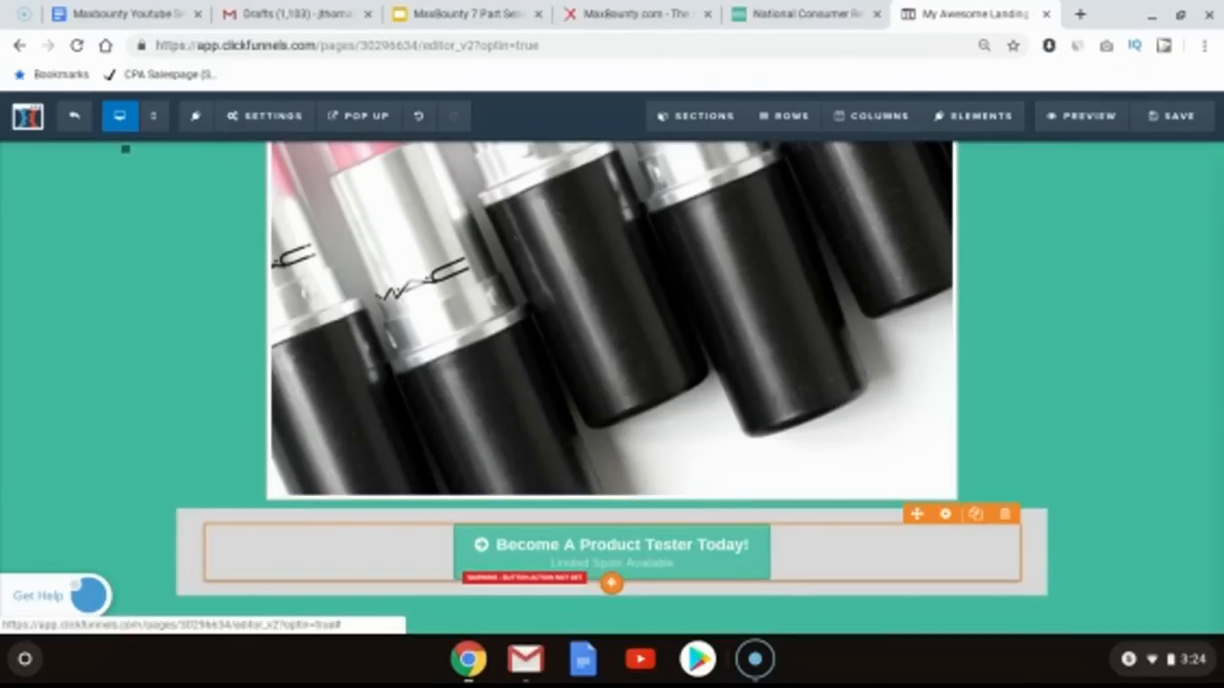
scroll(1071, 385, up, 1)
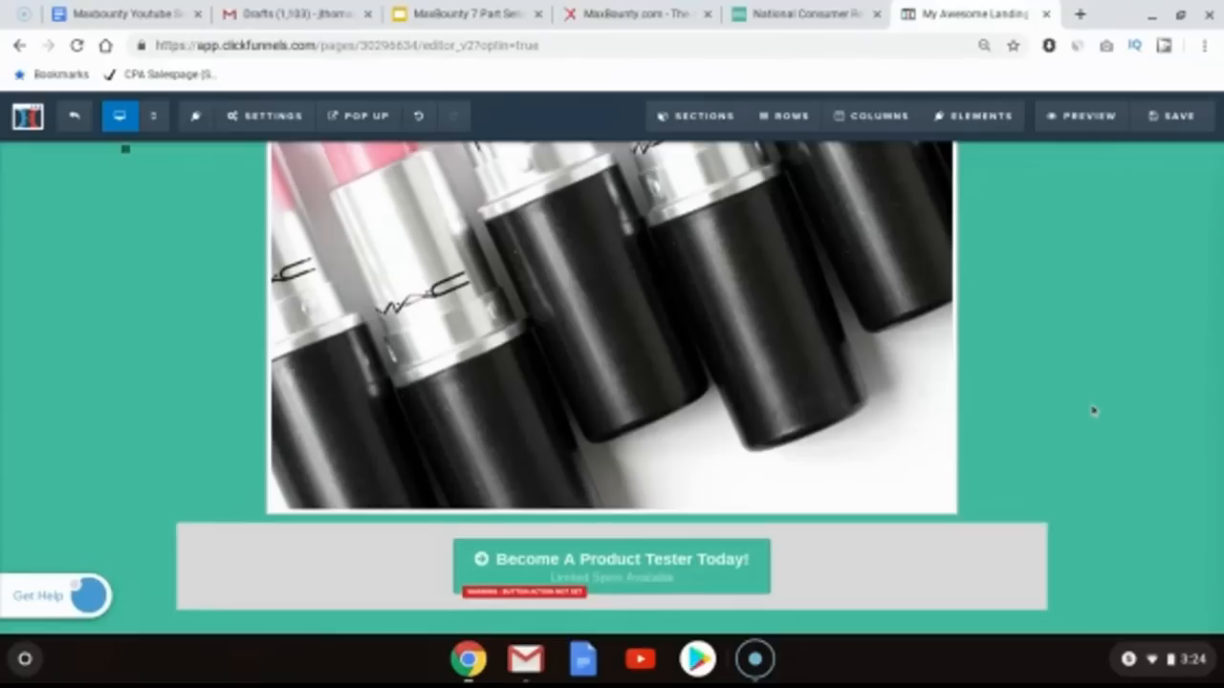
scroll(1095, 411, up, 1)
scroll(1095, 411, up, 10)
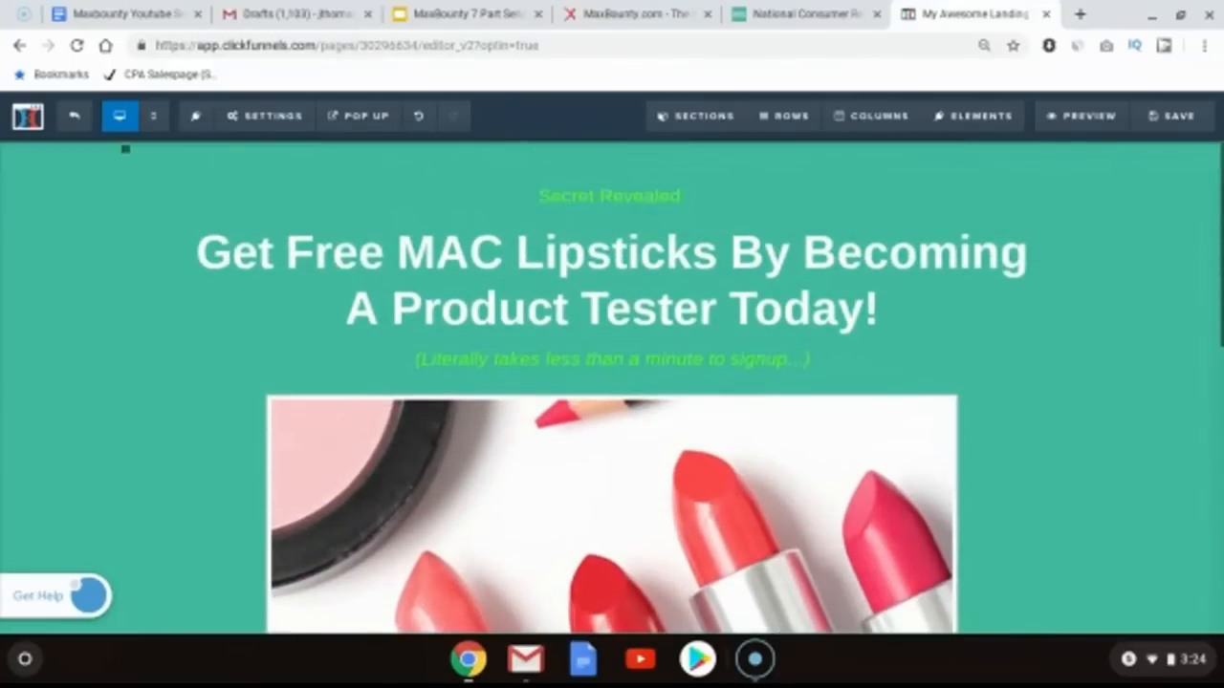
Step: Copy the main headline text and paste it as the page's SEO meta title and description
click(773, 291)
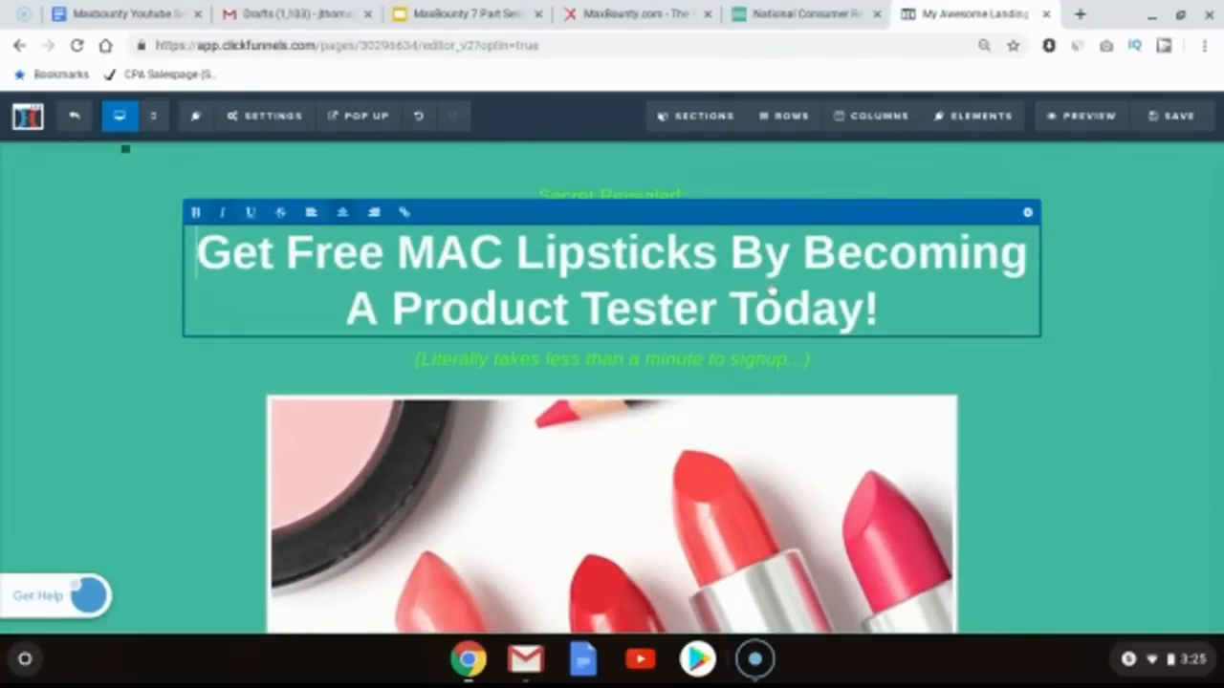
key(ctrl+a)
key(ctrl+c)
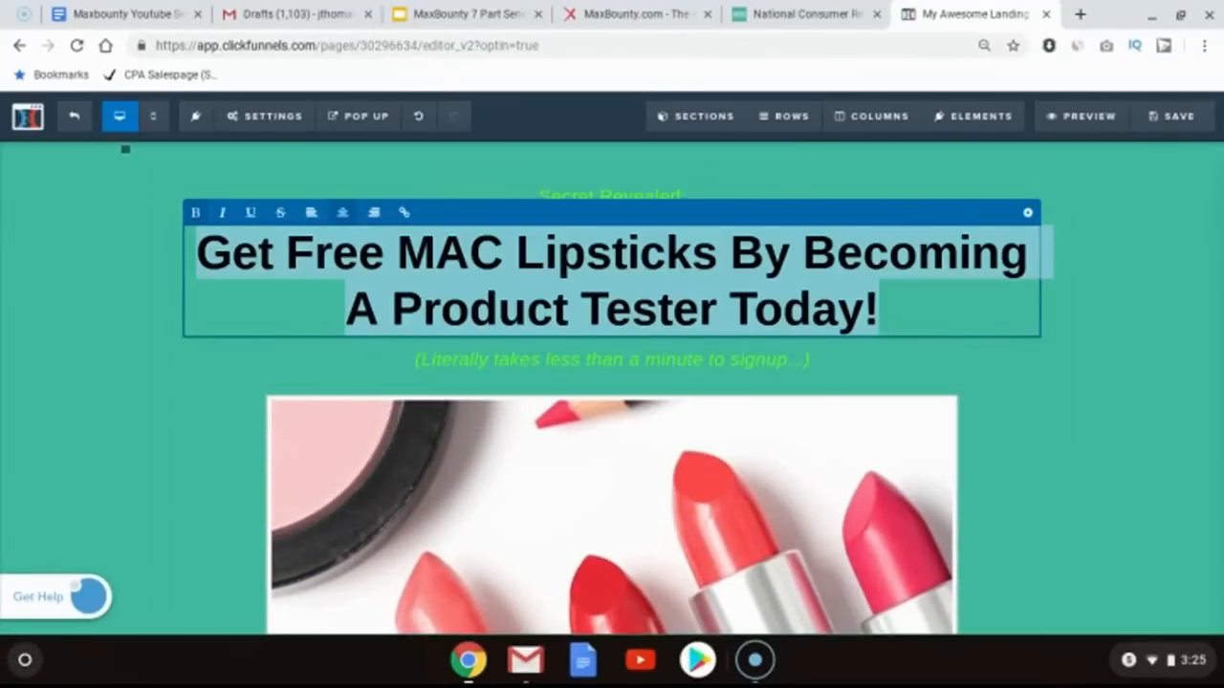
click(1109, 343)
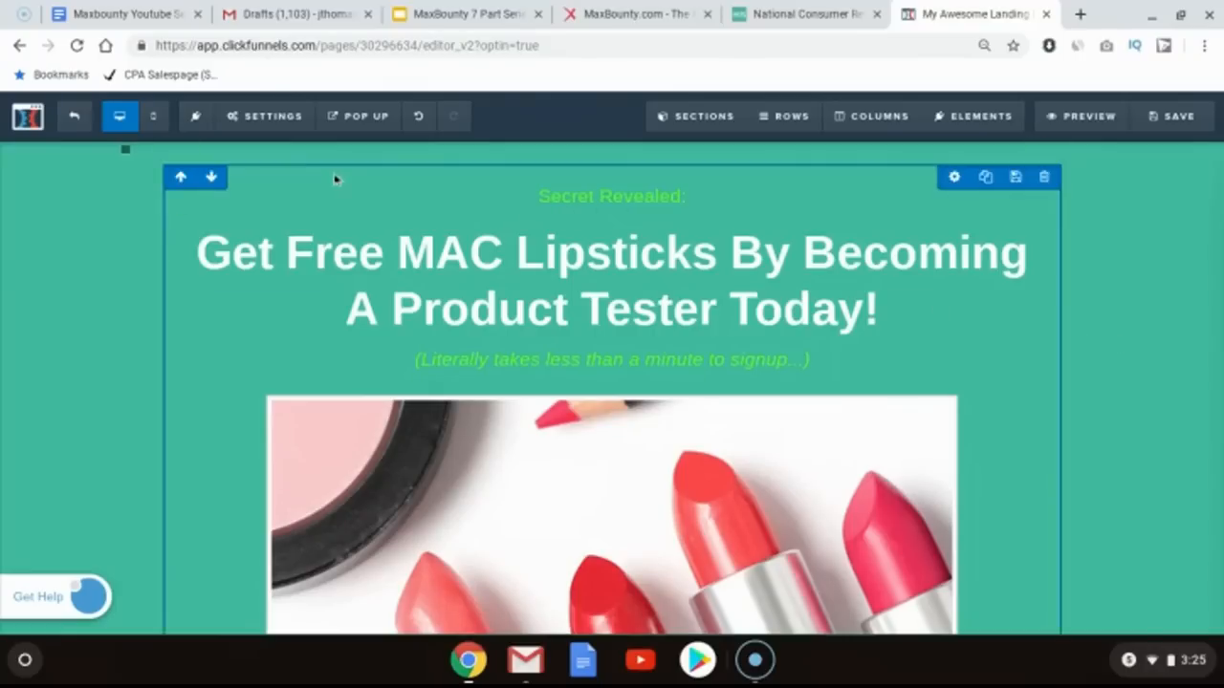
click(287, 123)
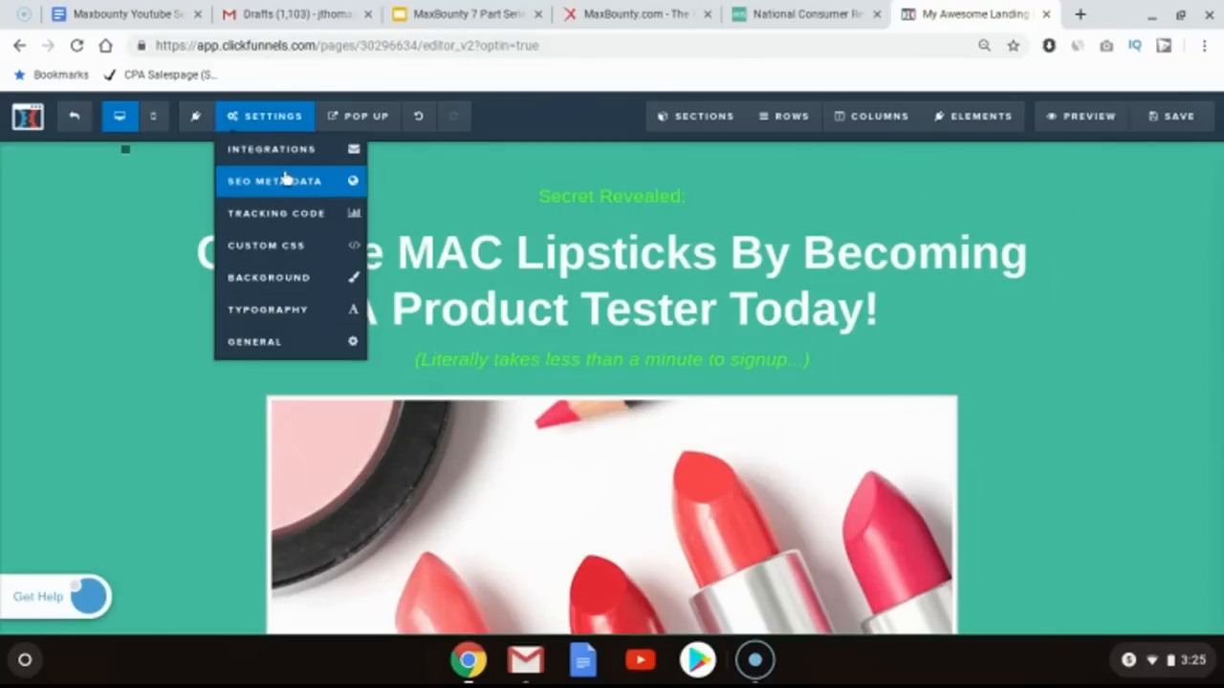
click(306, 182)
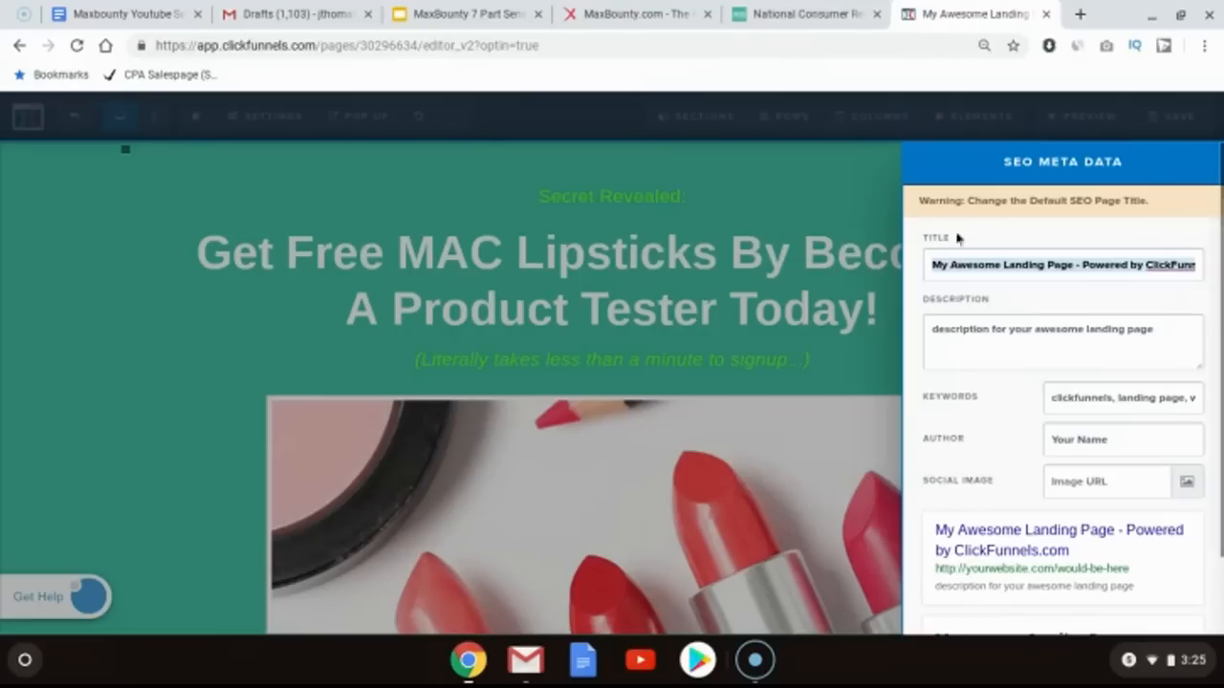
key(ctrl+v)
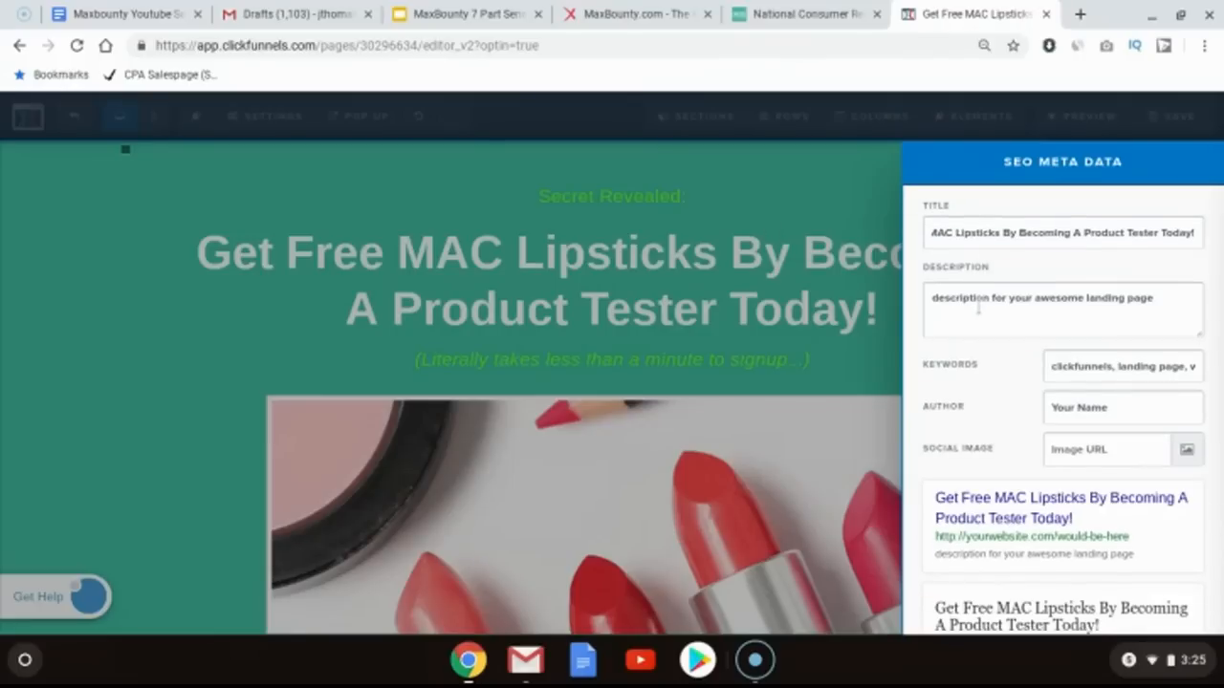
triple_click(978, 306)
key(ctrl+v)
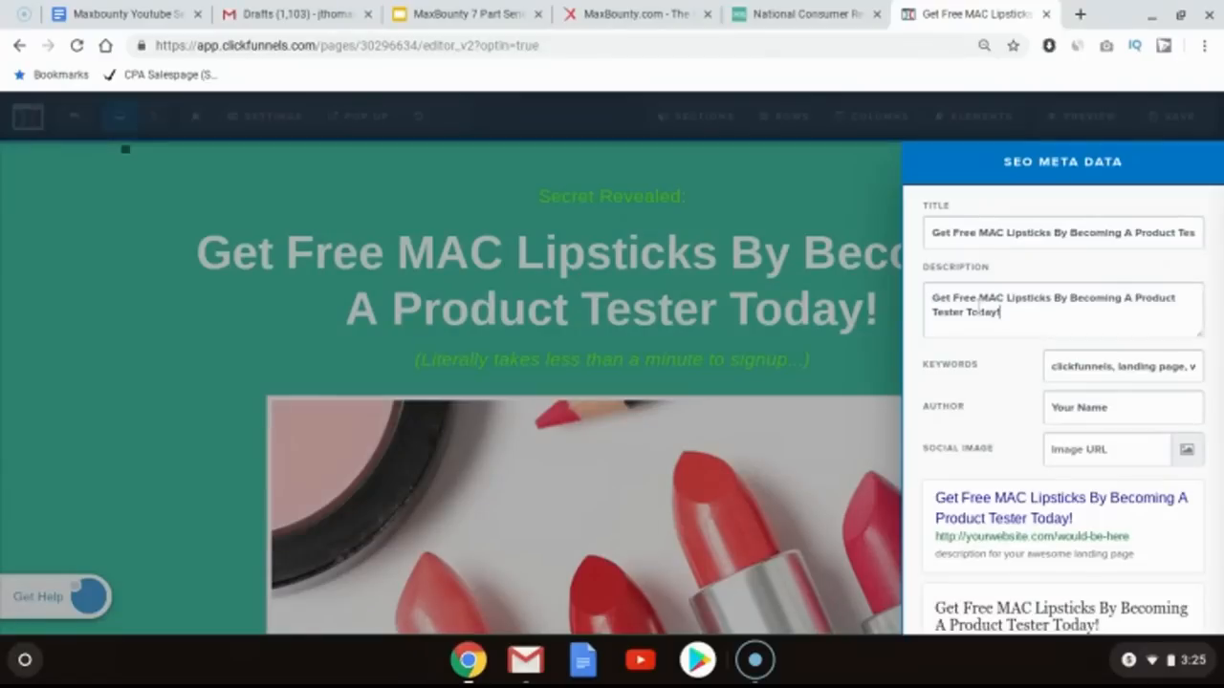
click(832, 289)
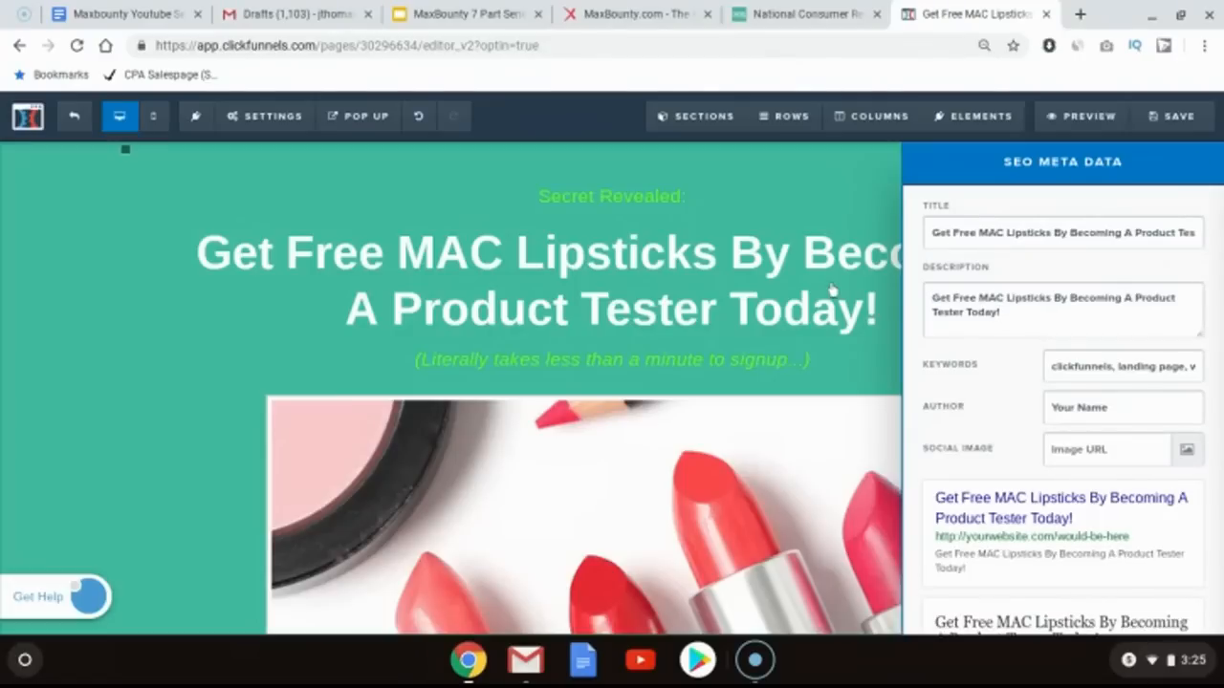
Step: Add another one-column row below the grey button row
scroll(1144, 301, down, 3)
scroll(1145, 302, down, 4)
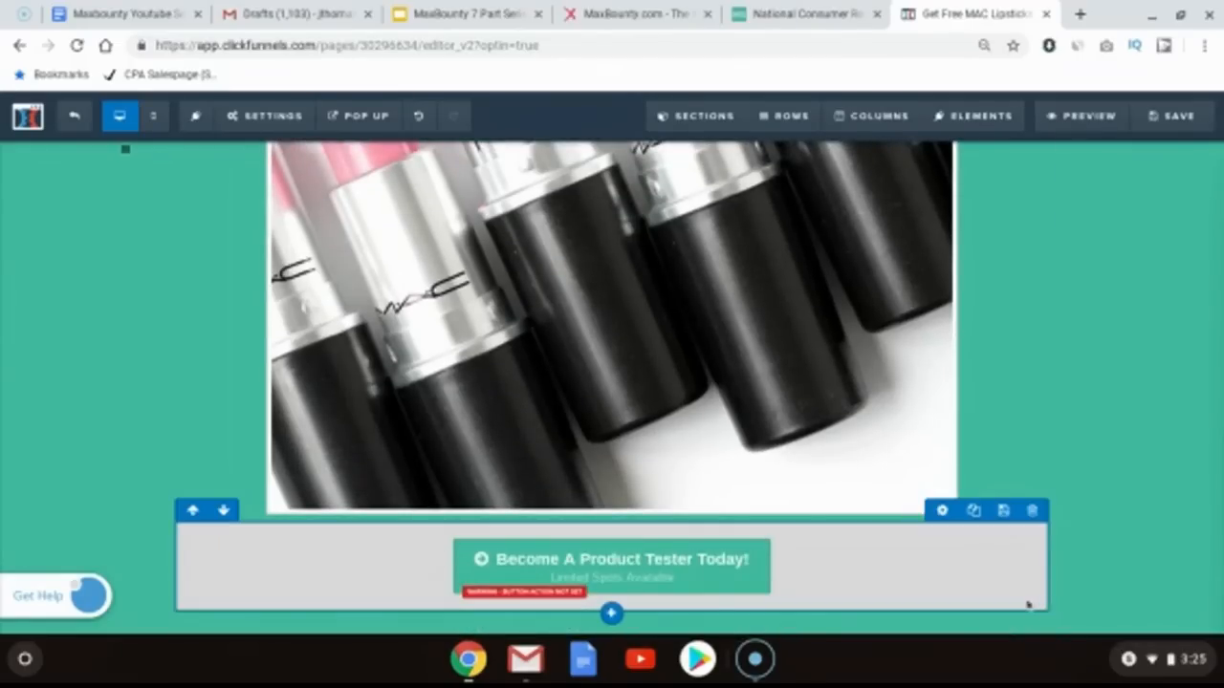
click(612, 615)
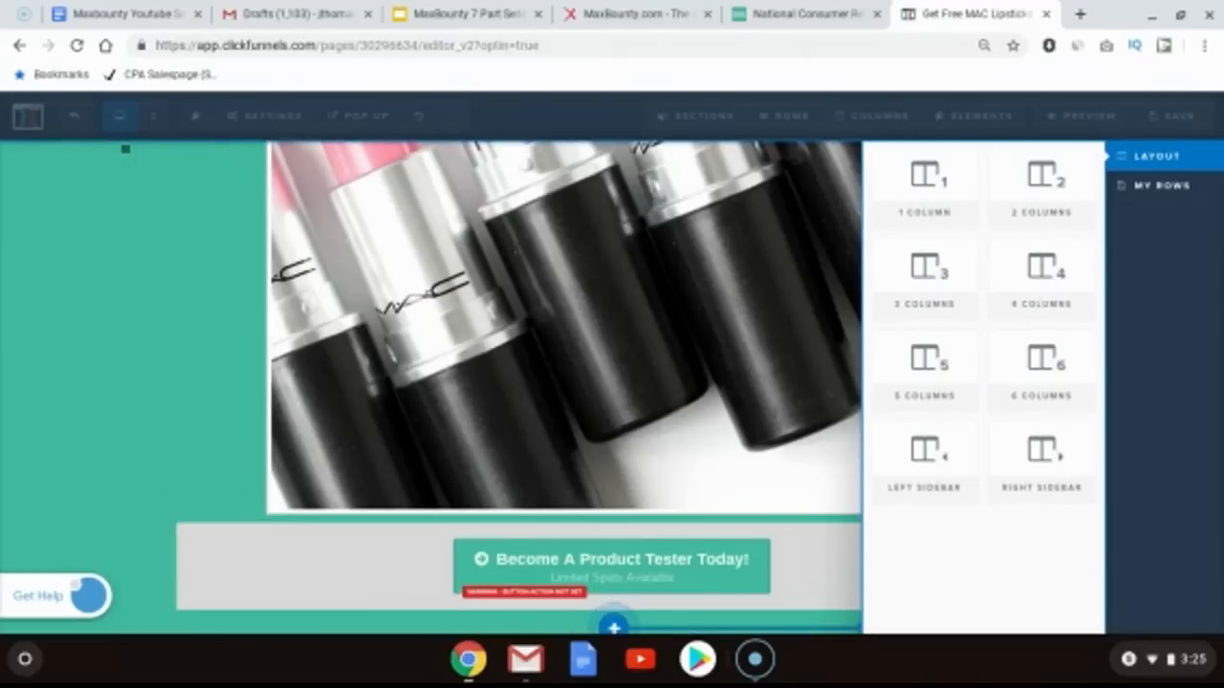
click(930, 185)
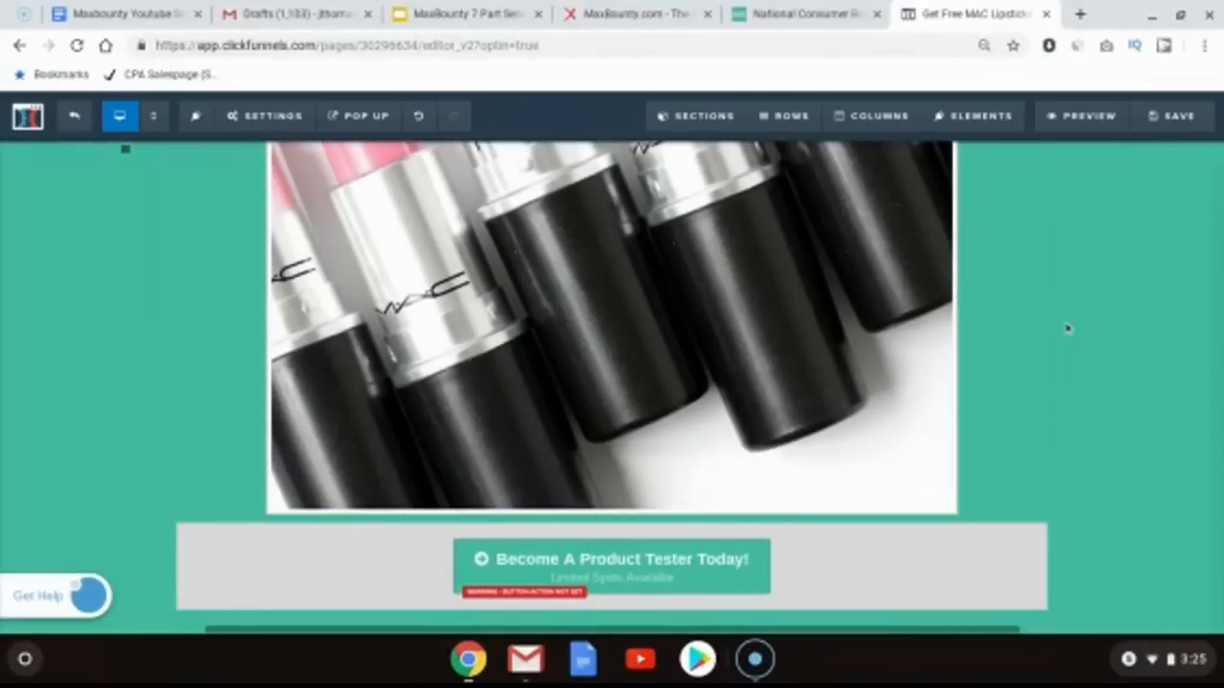
scroll(1068, 328, down, 1)
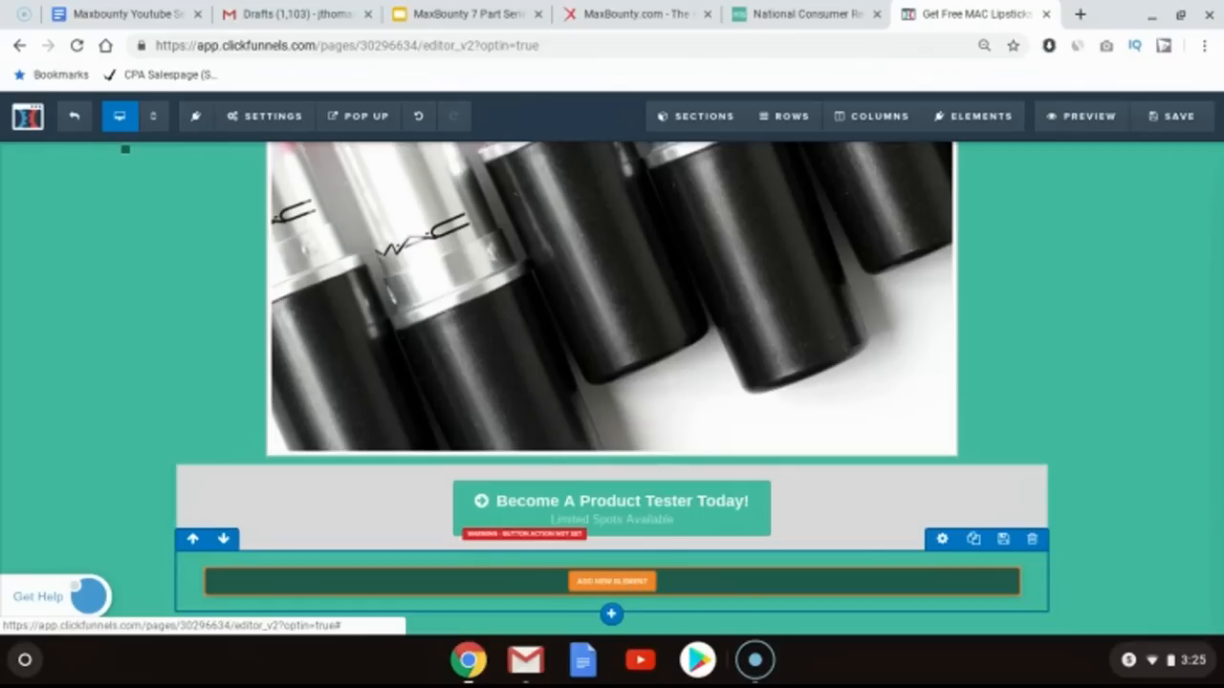
Step: Add a paragraph element to the new row and set its text color to white
click(612, 581)
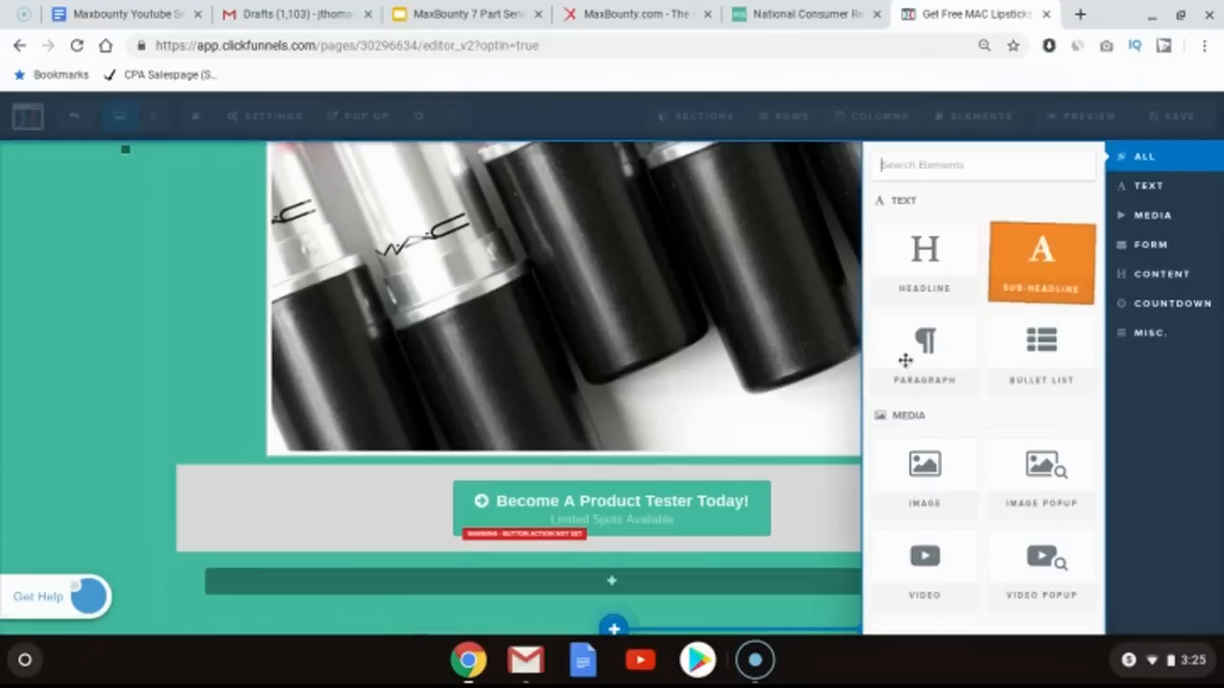
drag(906, 368, 612, 612)
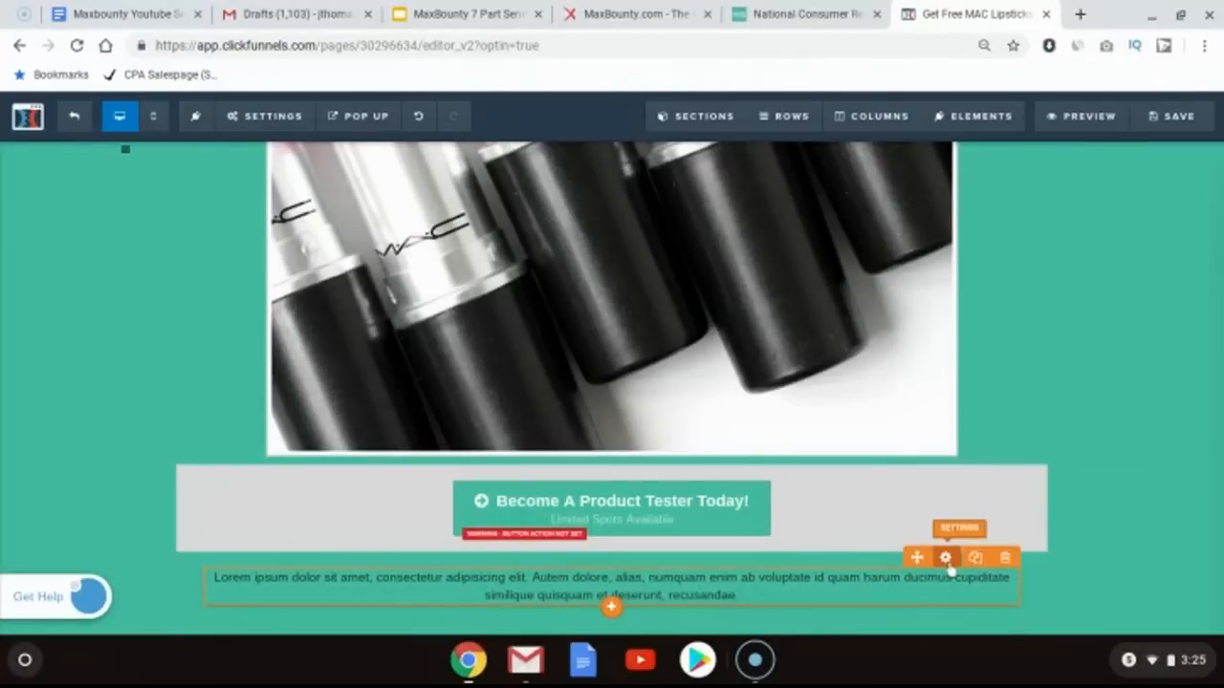
click(944, 557)
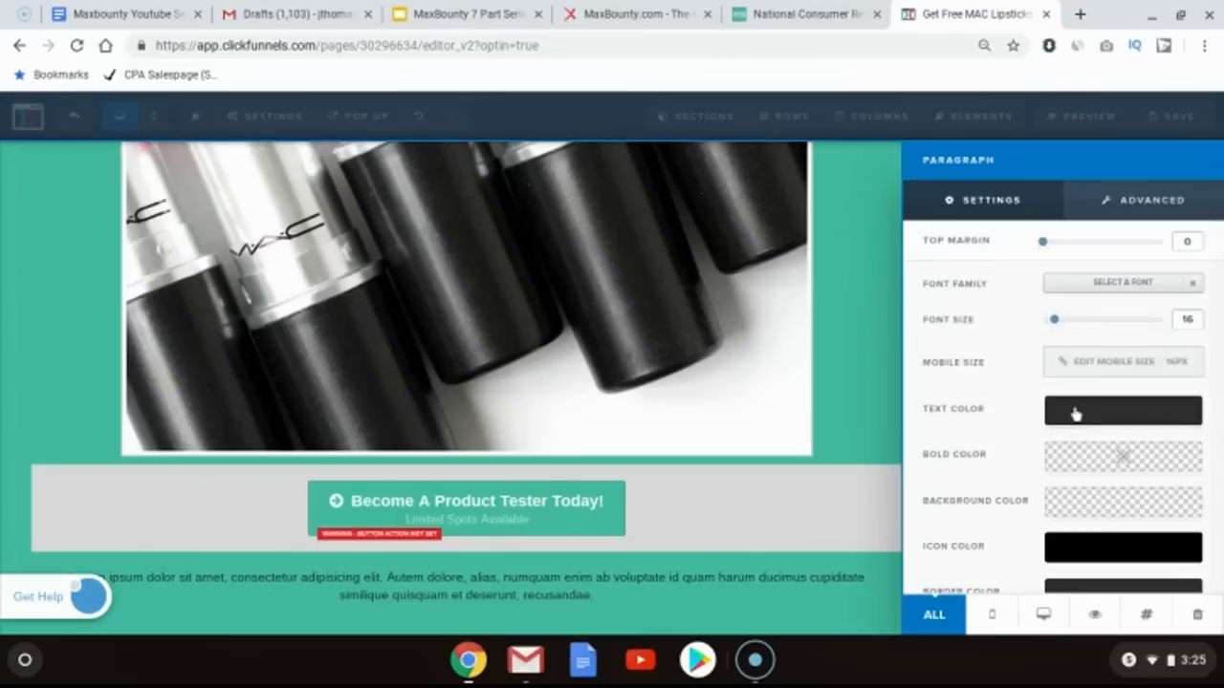
click(1075, 413)
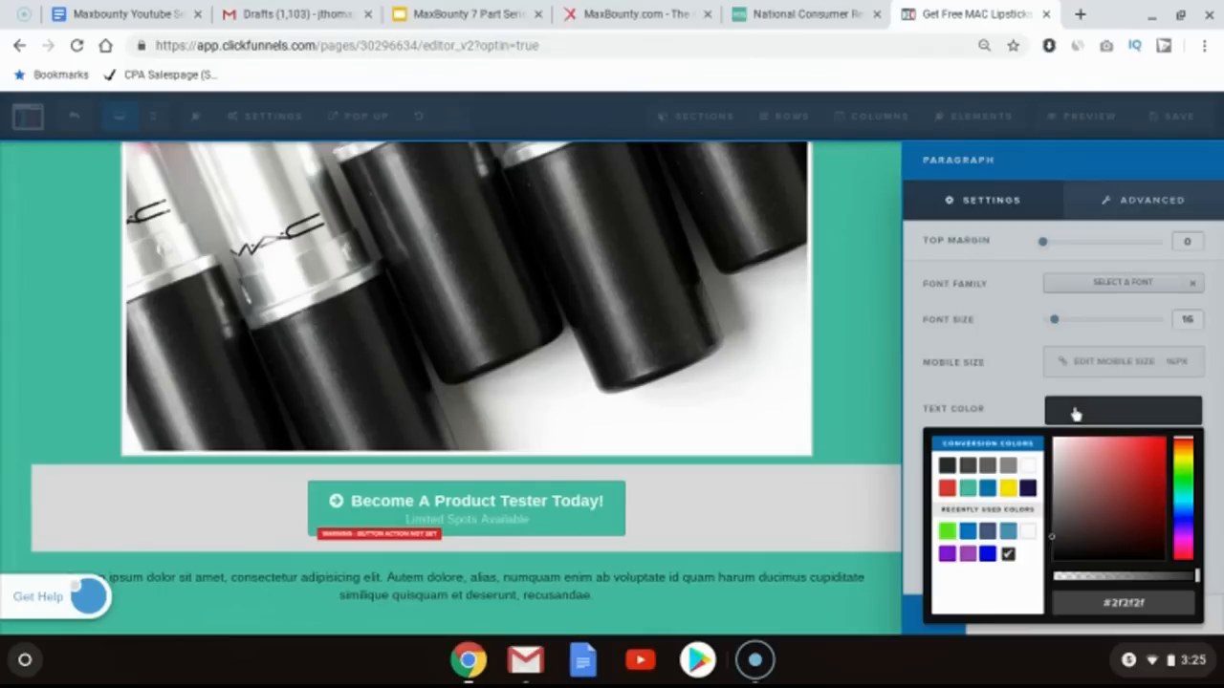
click(795, 579)
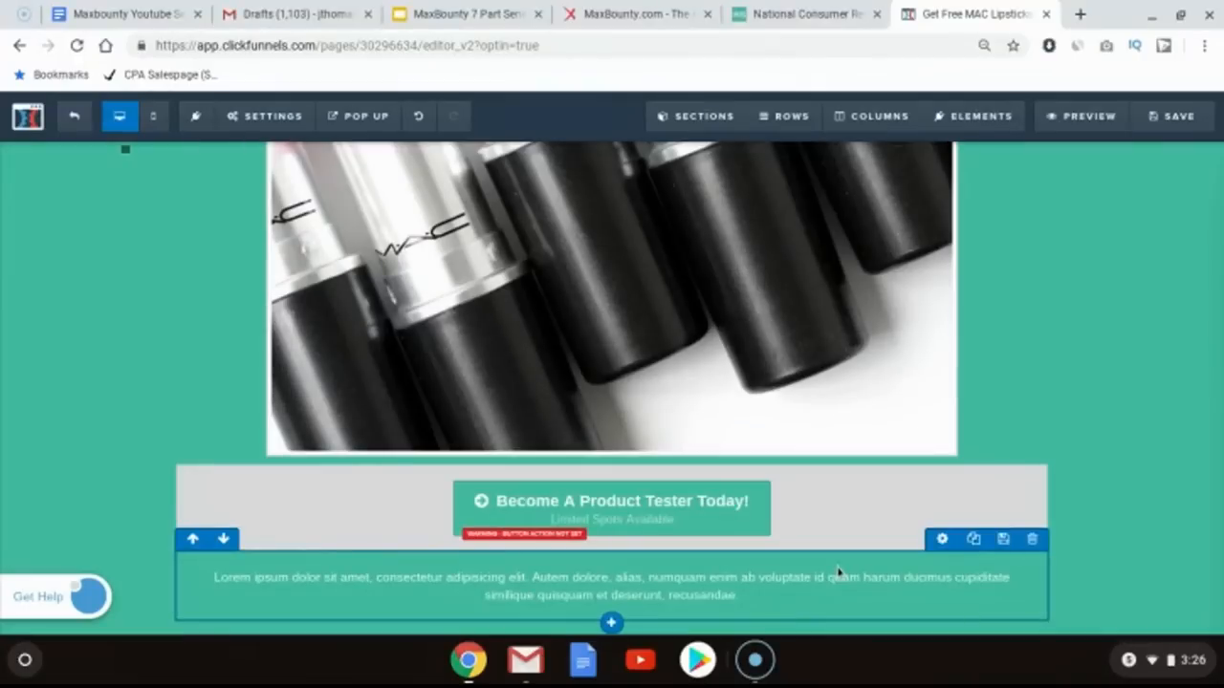
Step: Set the new row's top margin to 100
click(943, 541)
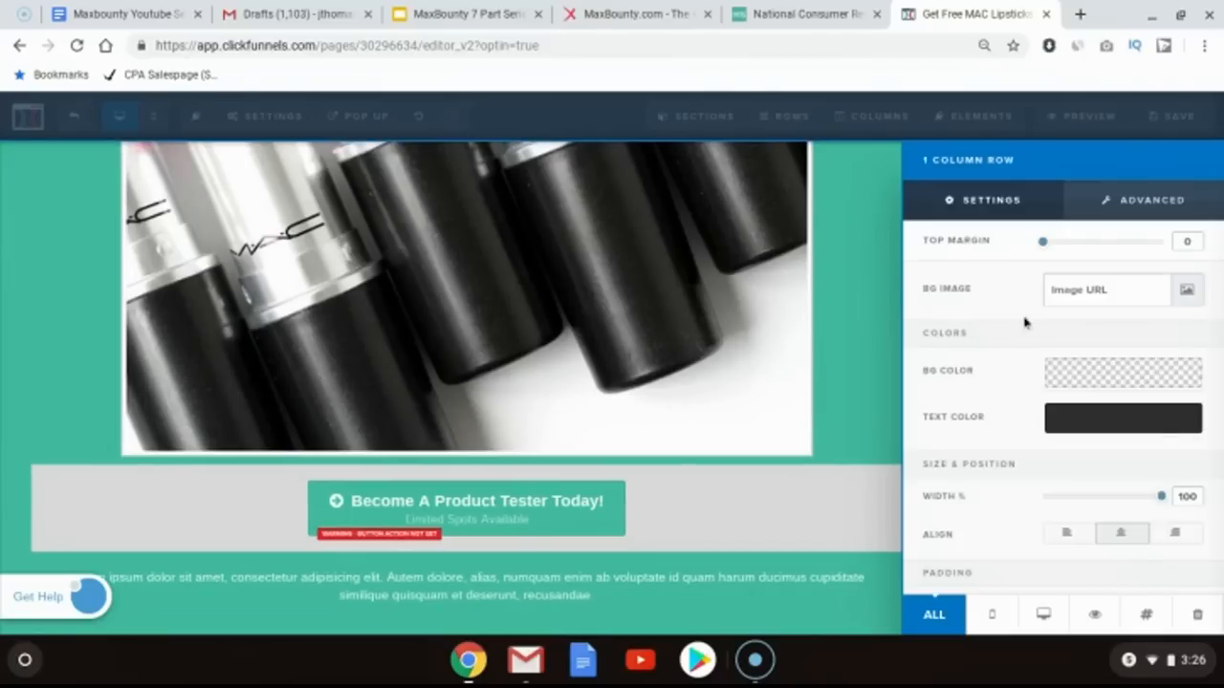
drag(1042, 245, 1197, 242)
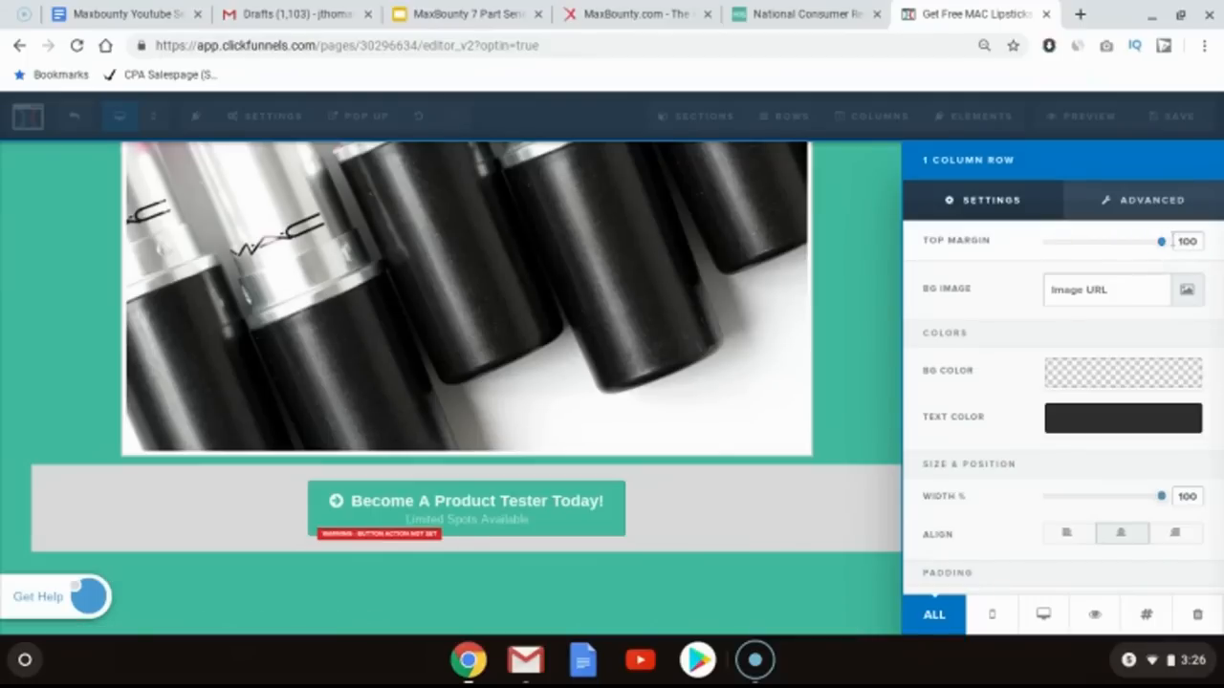
click(896, 279)
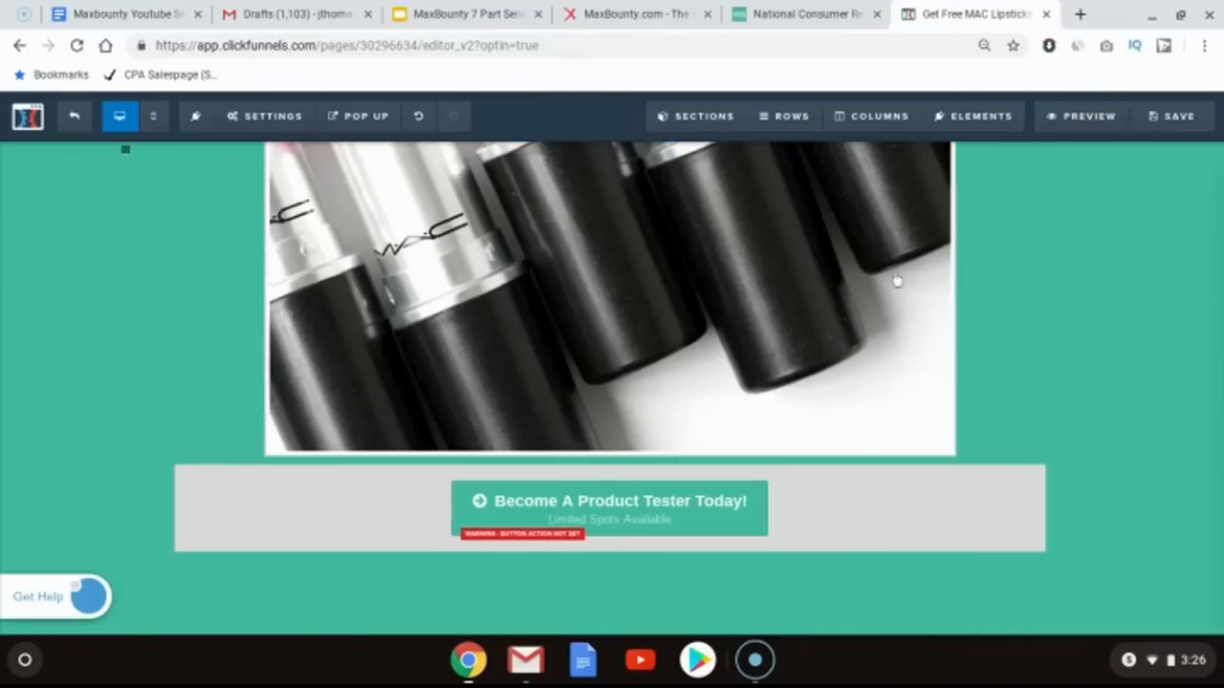
Step: Set the paragraph's top margin to 100
scroll(756, 424, down, 2)
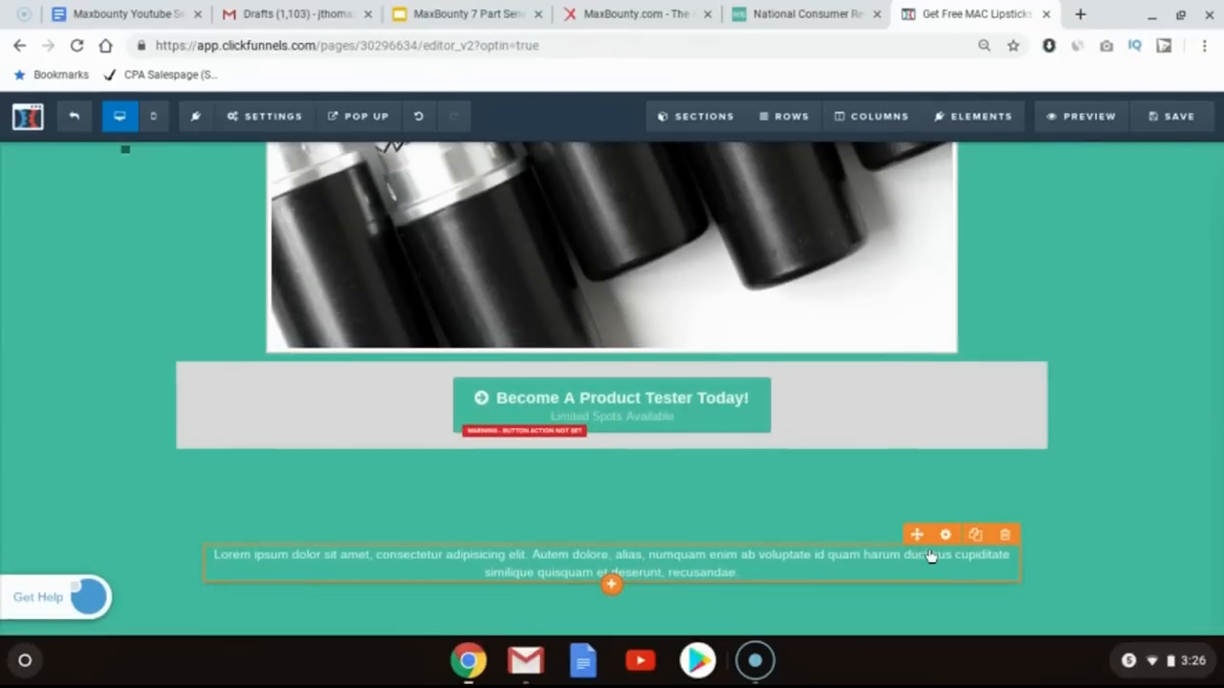
click(945, 538)
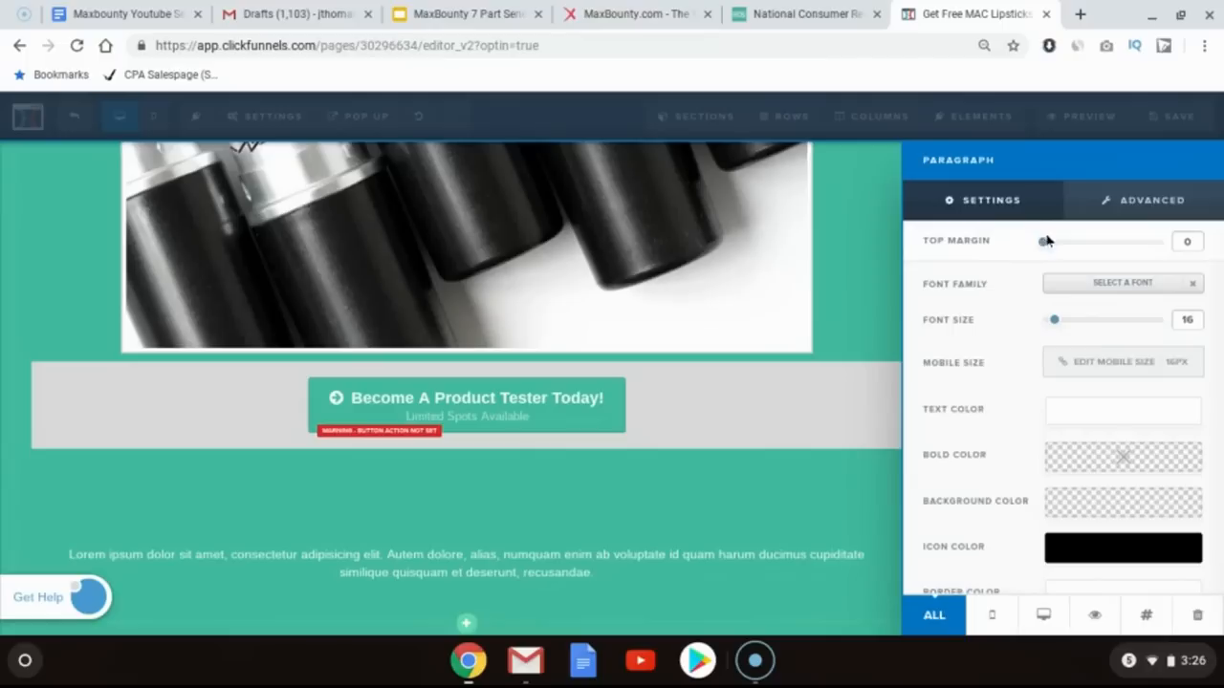
drag(1043, 241, 1216, 247)
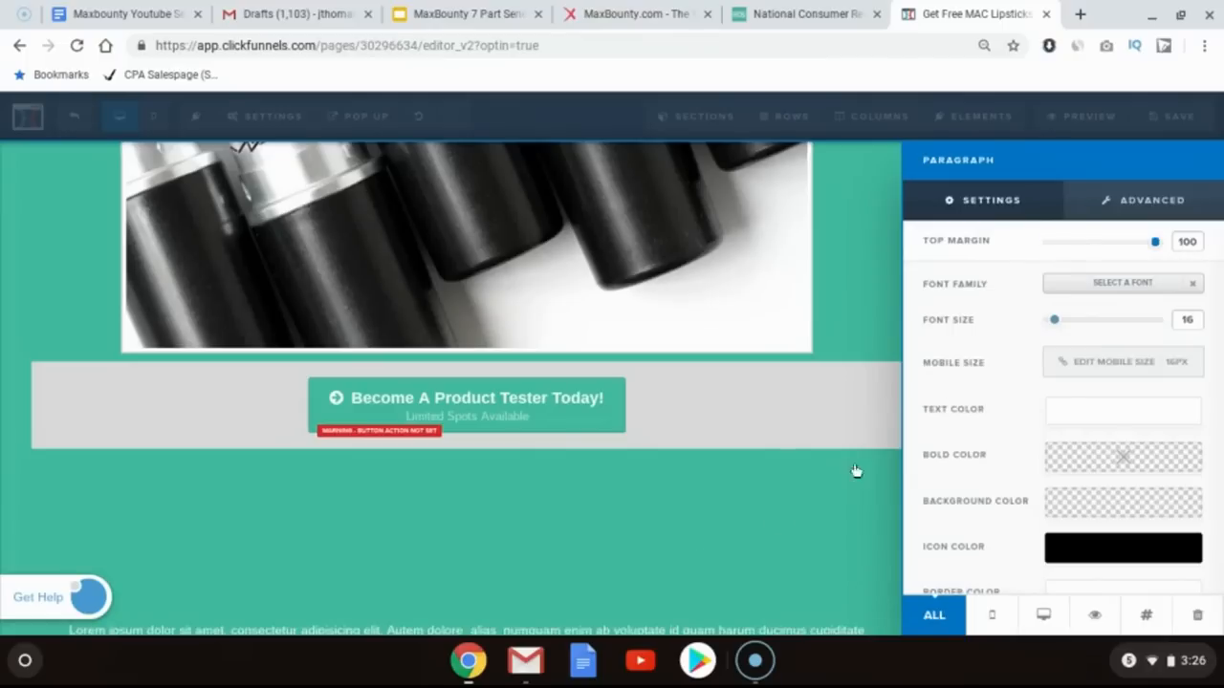
click(771, 529)
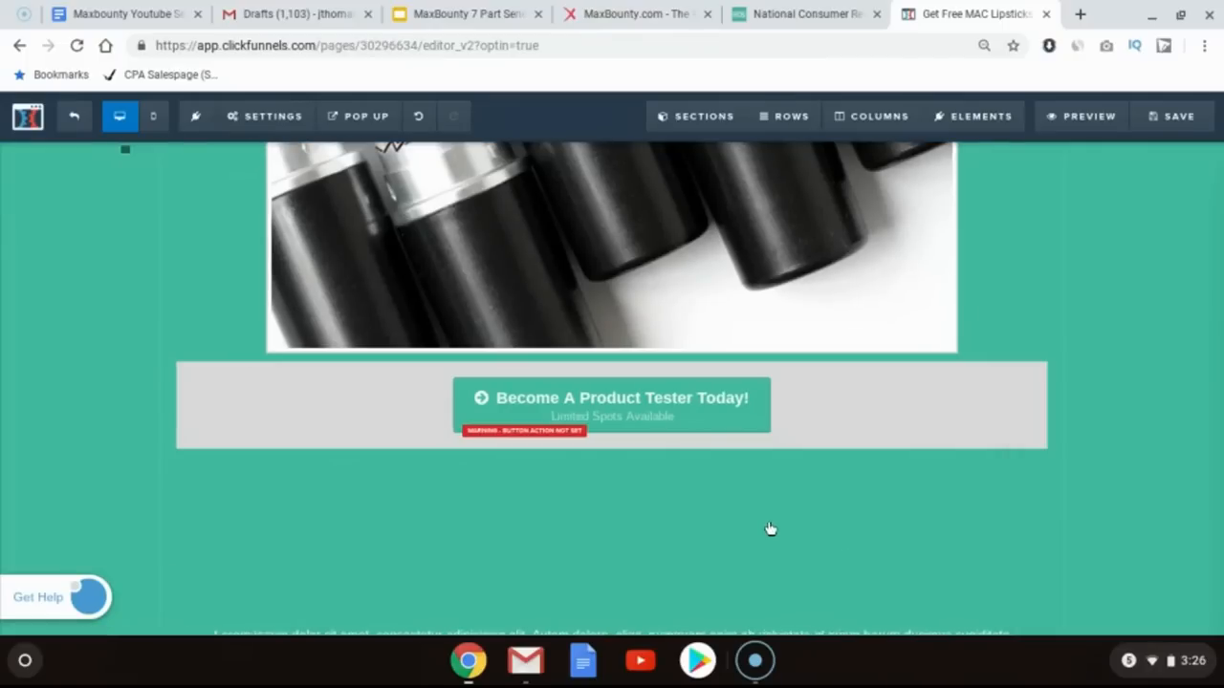
Step: Copy the Facebook disclaimer text from the FB Compliance Template draft in Gmail
scroll(771, 530, down, 1)
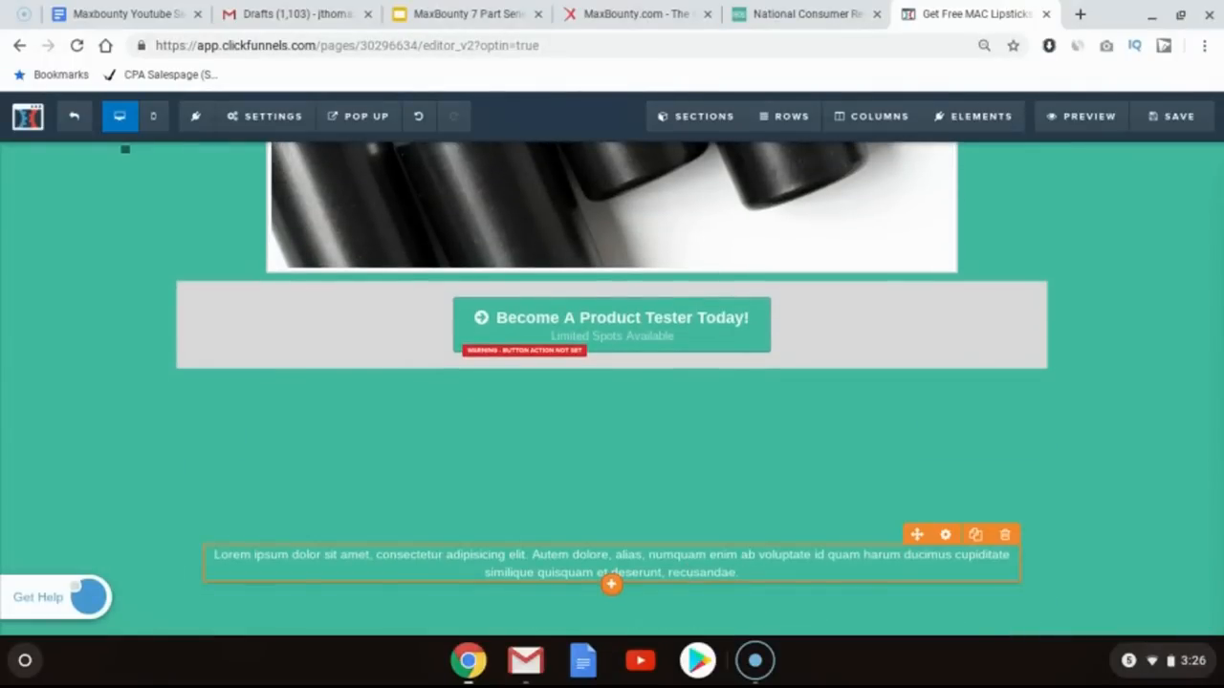
scroll(467, 238, up, 1)
click(286, 8)
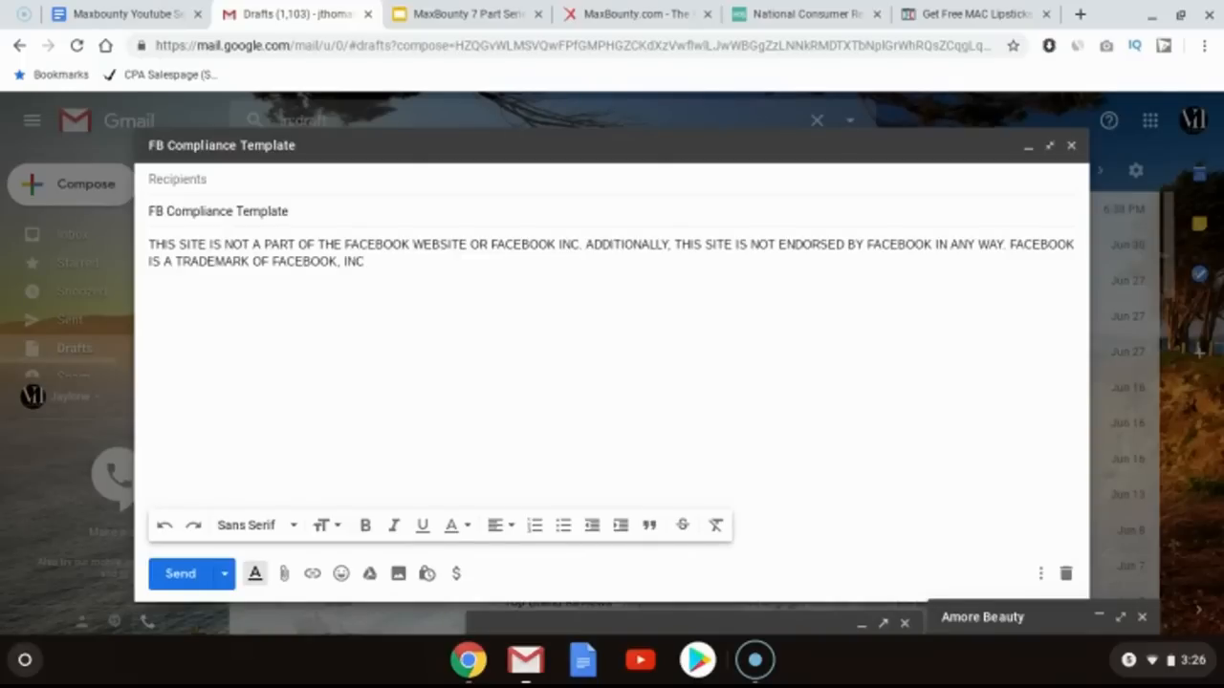
key(ctrl+a)
key(ctrl+c)
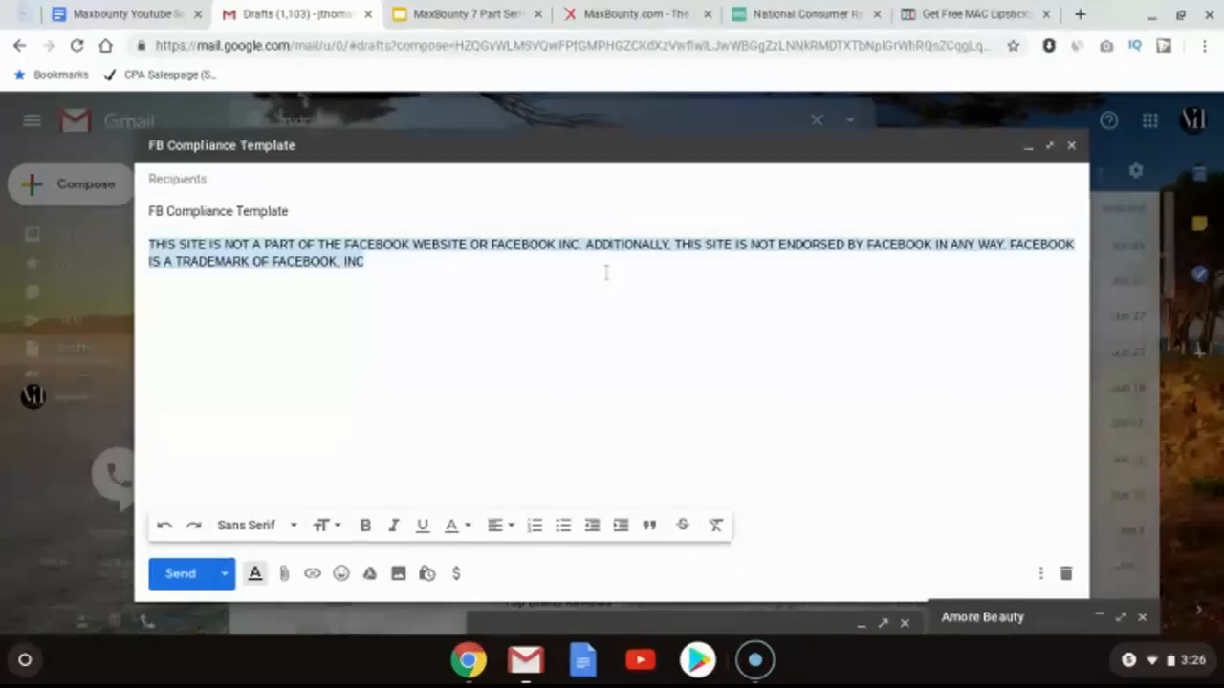
click(607, 272)
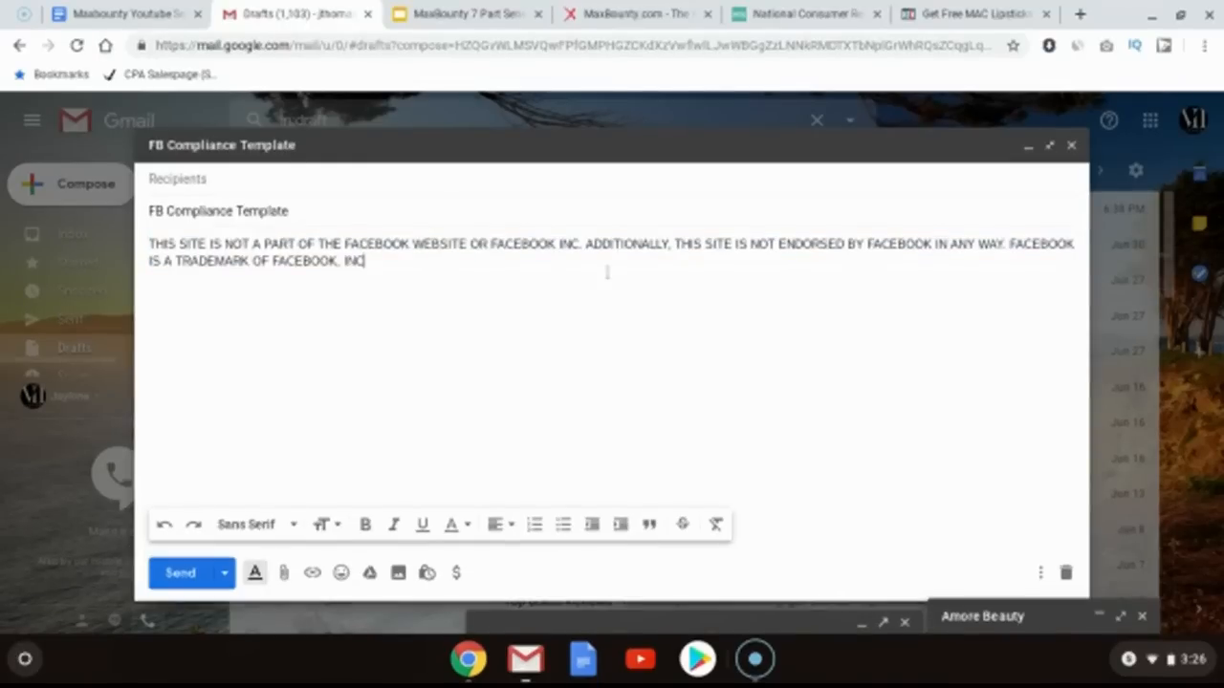
Step: Replace the paragraph's placeholder text with the pasted Facebook disclaimer
click(906, 8)
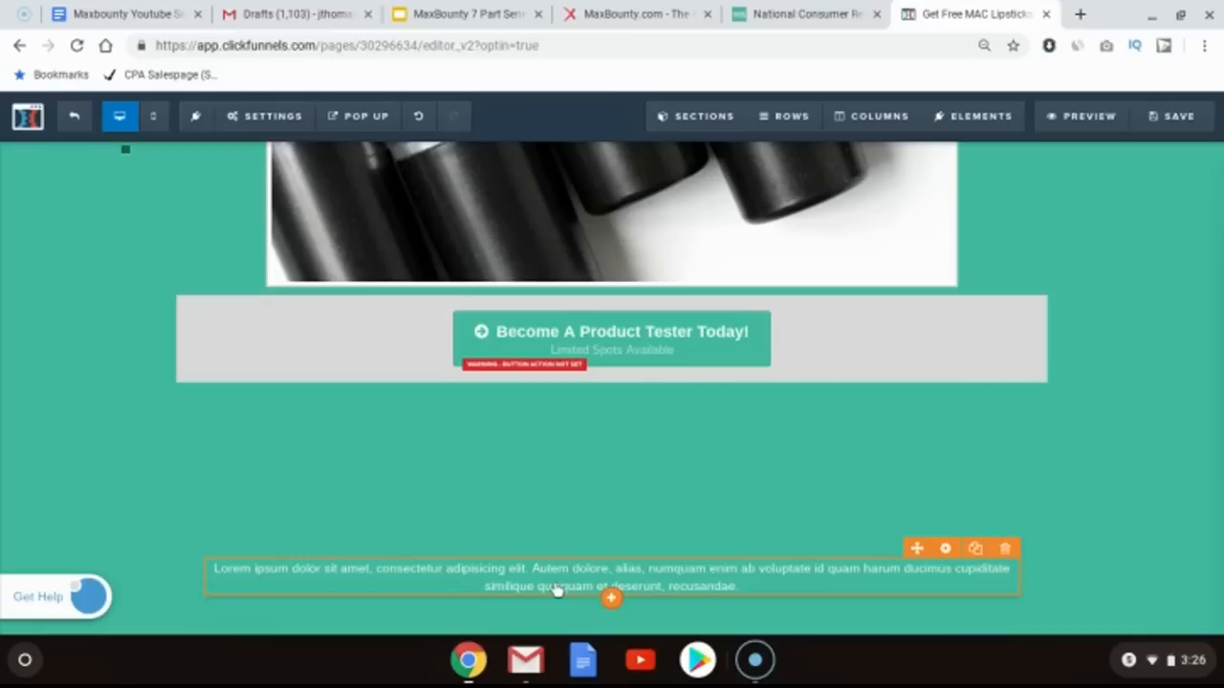
double_click(560, 590)
key(ctrl+a)
key(ctrl+v)
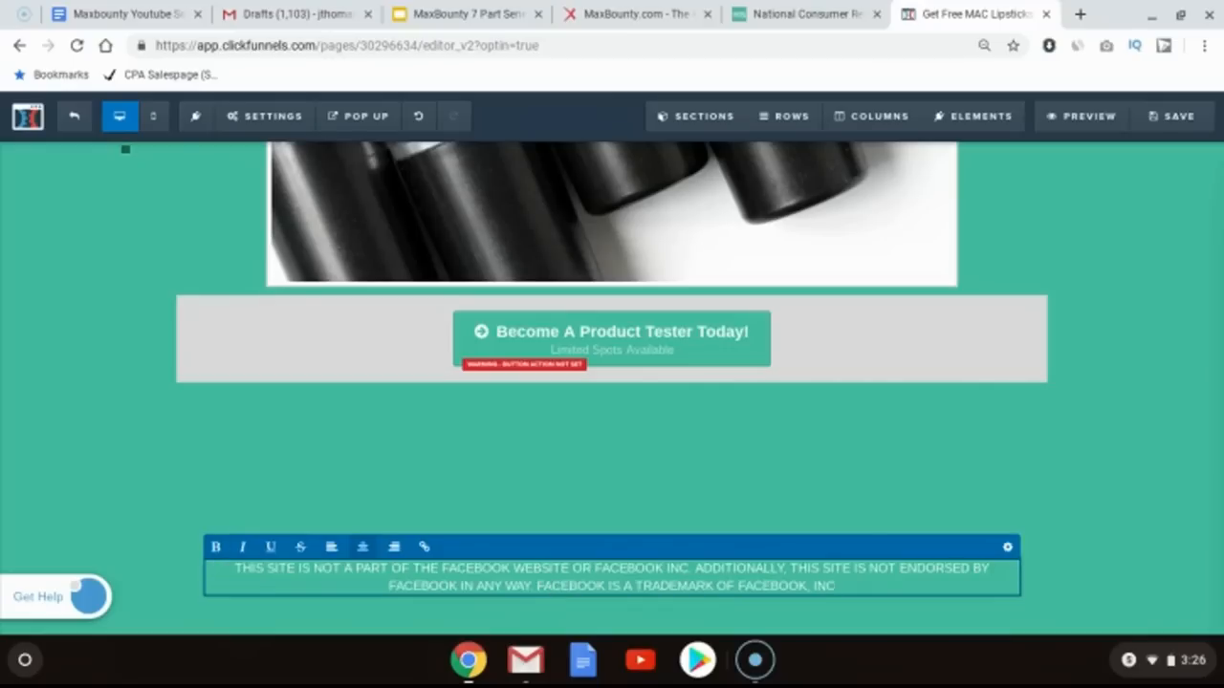
click(1100, 490)
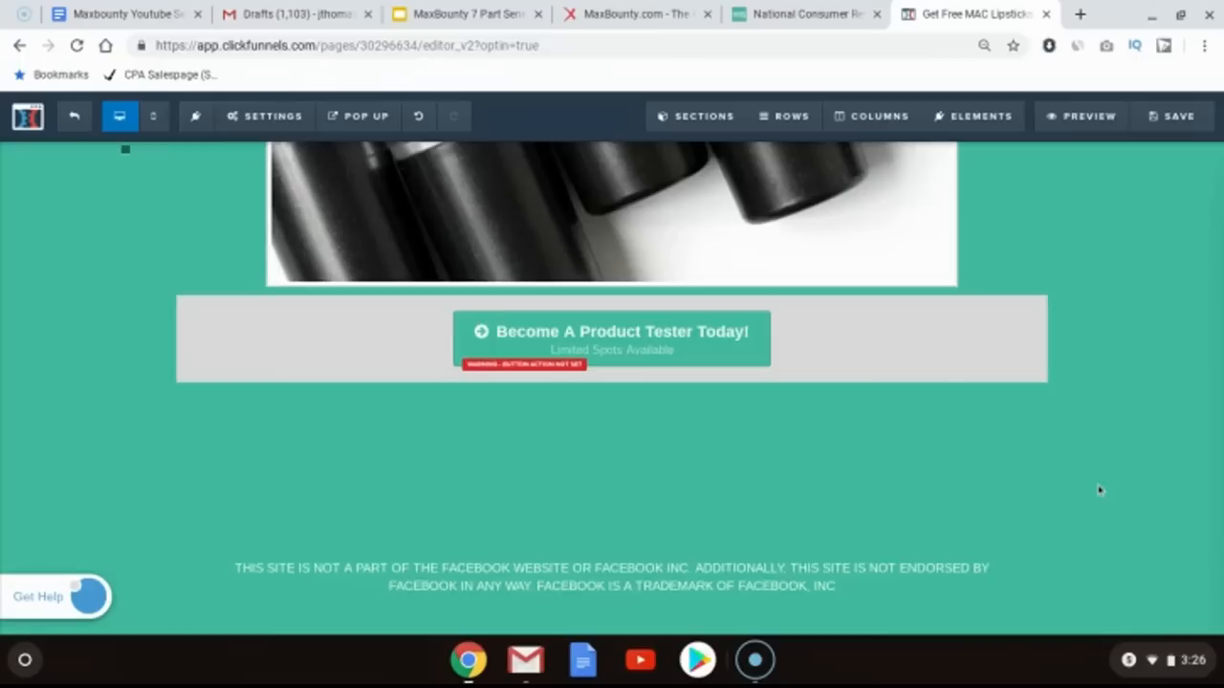
Step: Save the page
scroll(1100, 490, up, 3)
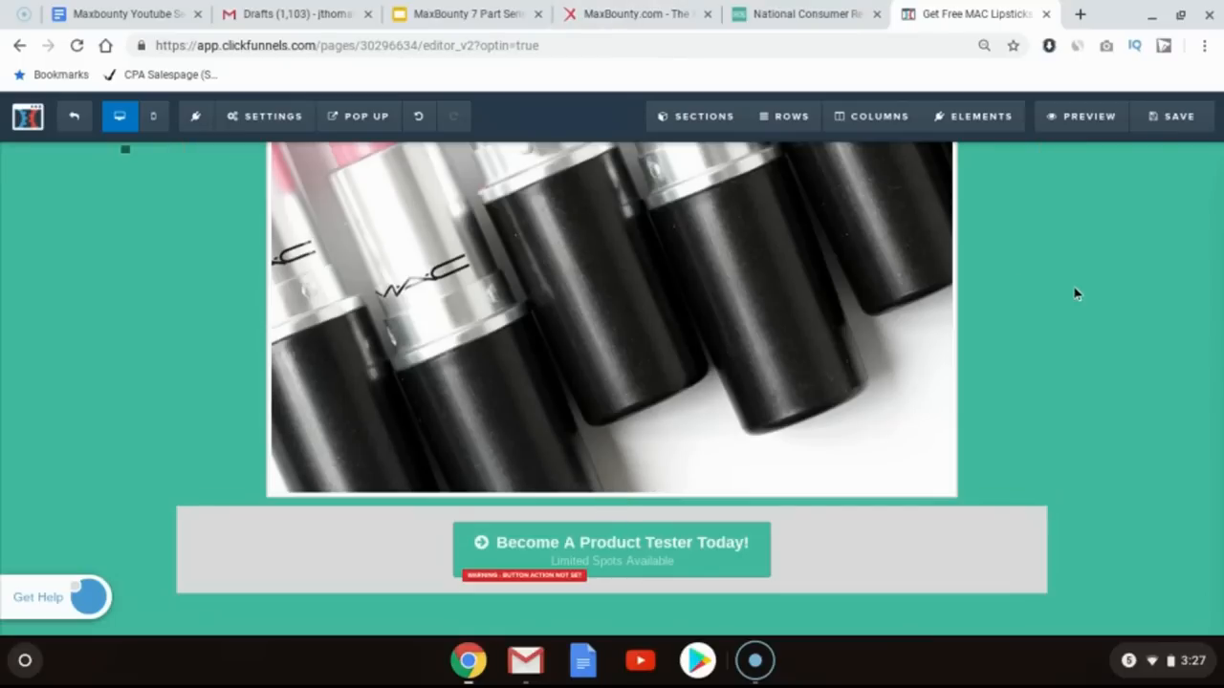
scroll(1076, 294, down, 3)
scroll(1076, 294, up, 3)
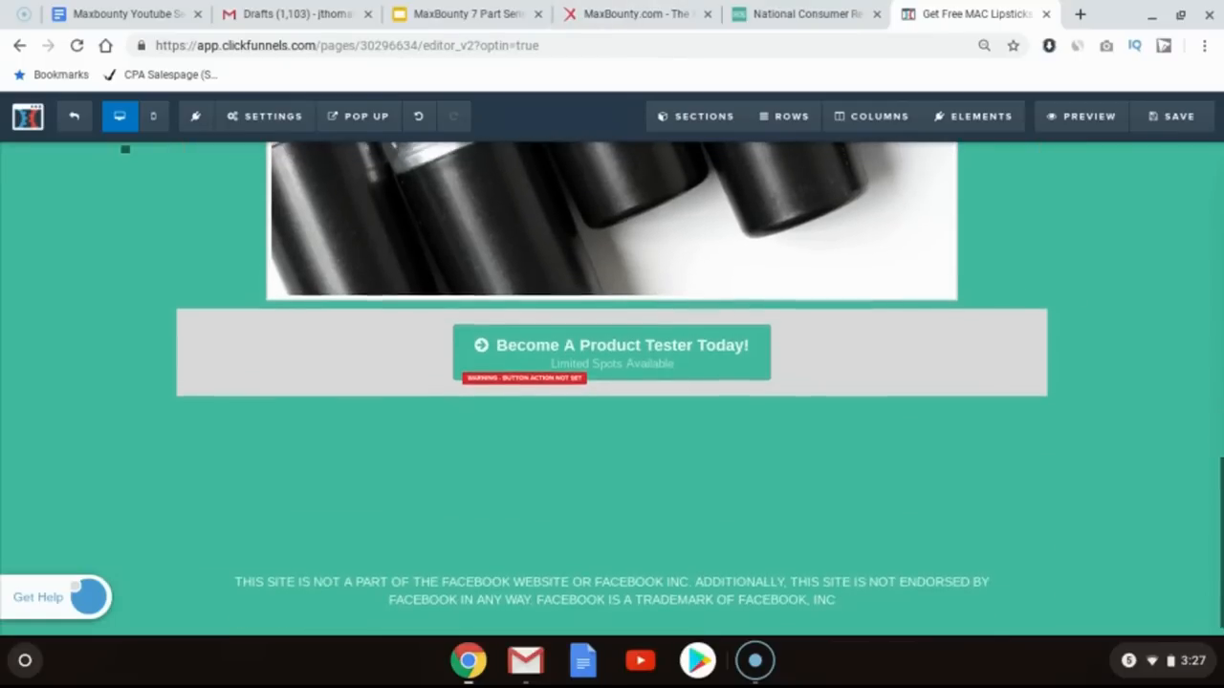
scroll(1076, 287, up, 5)
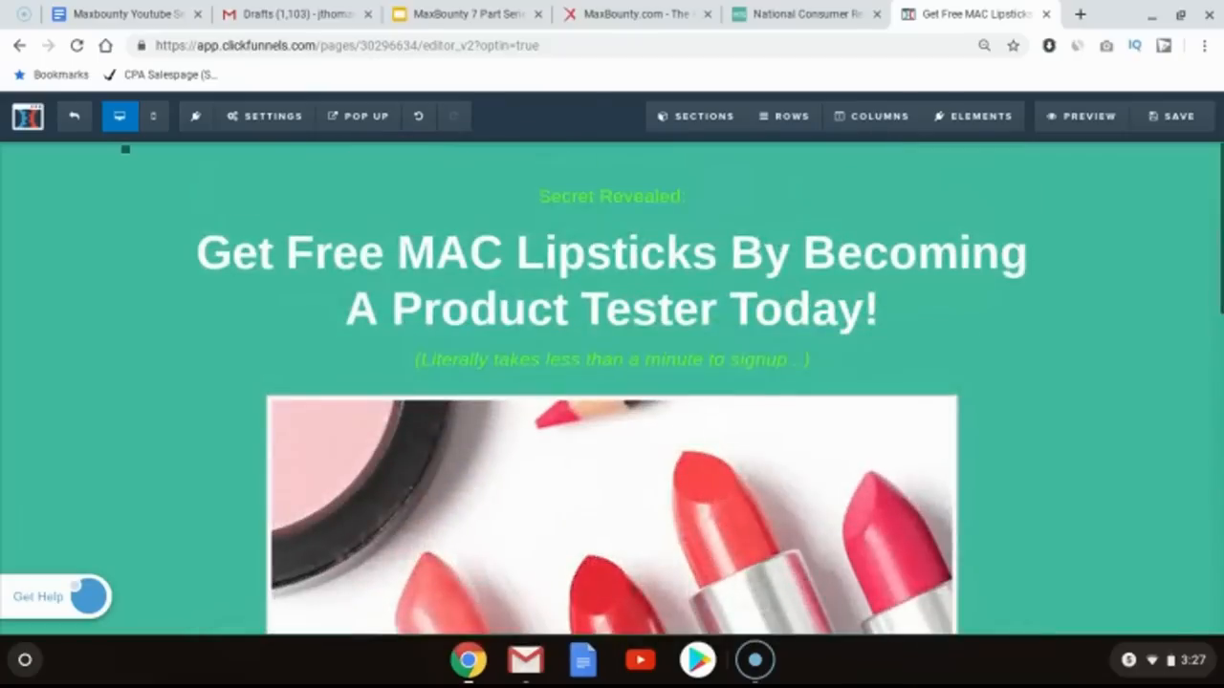
click(1153, 124)
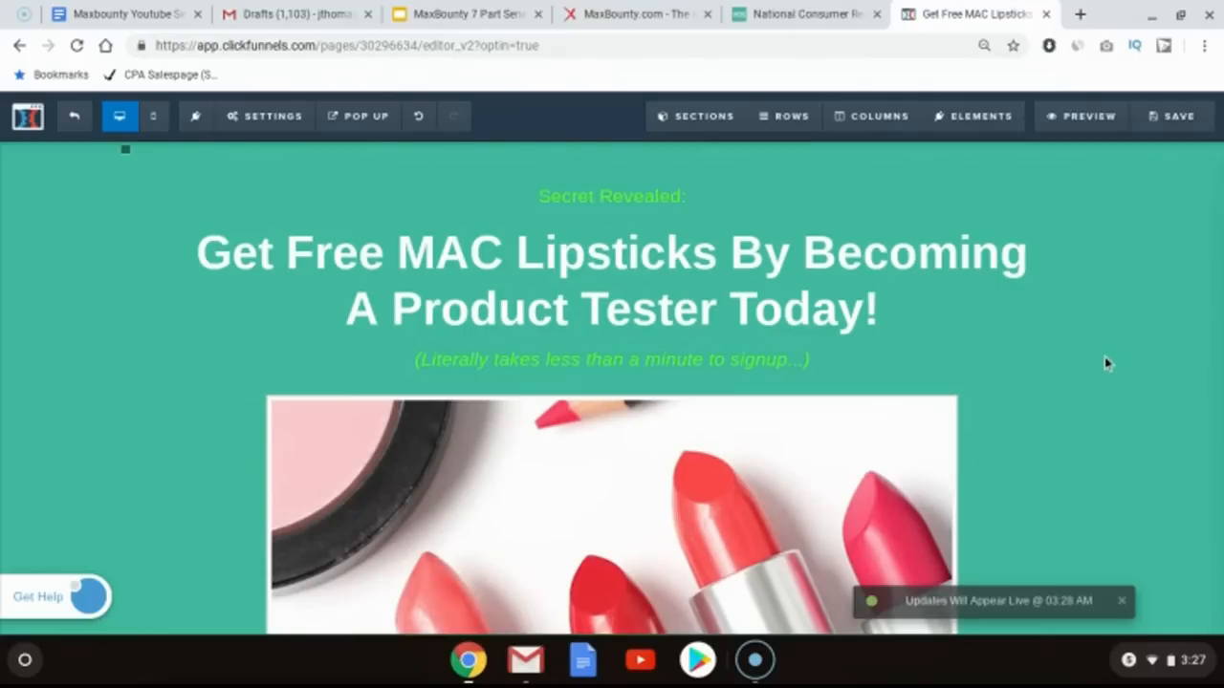
Step: Open the page preview
scroll(1104, 363, down, 6)
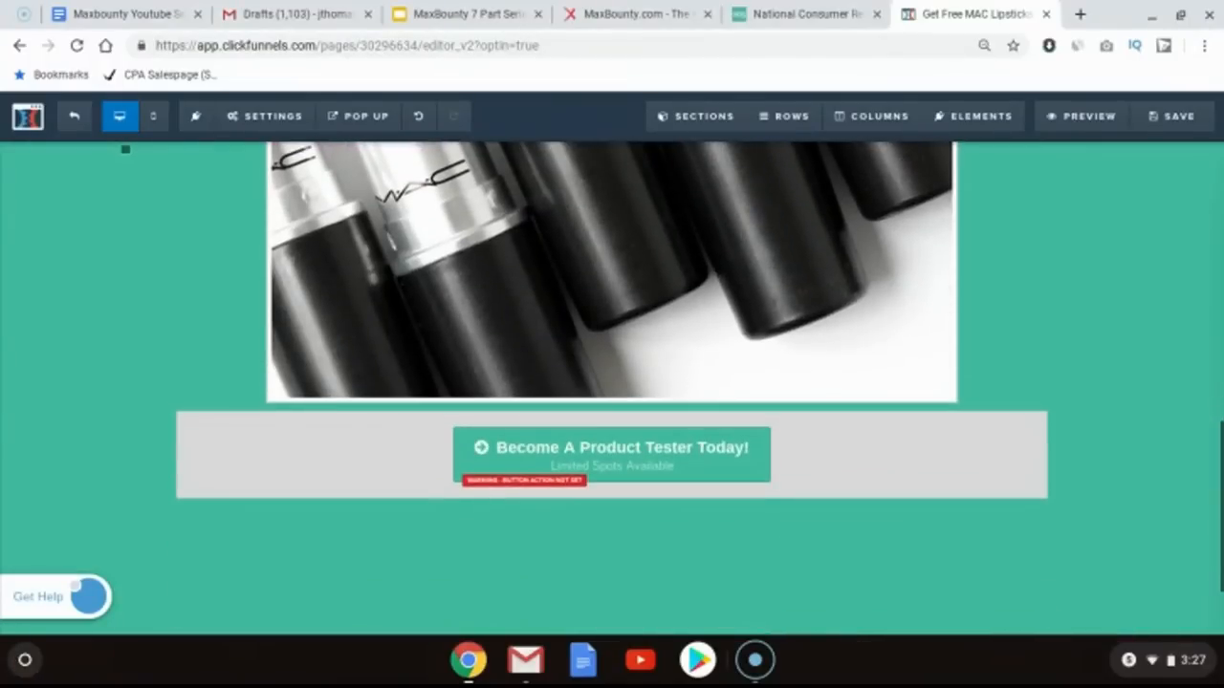
scroll(809, 270, up, 6)
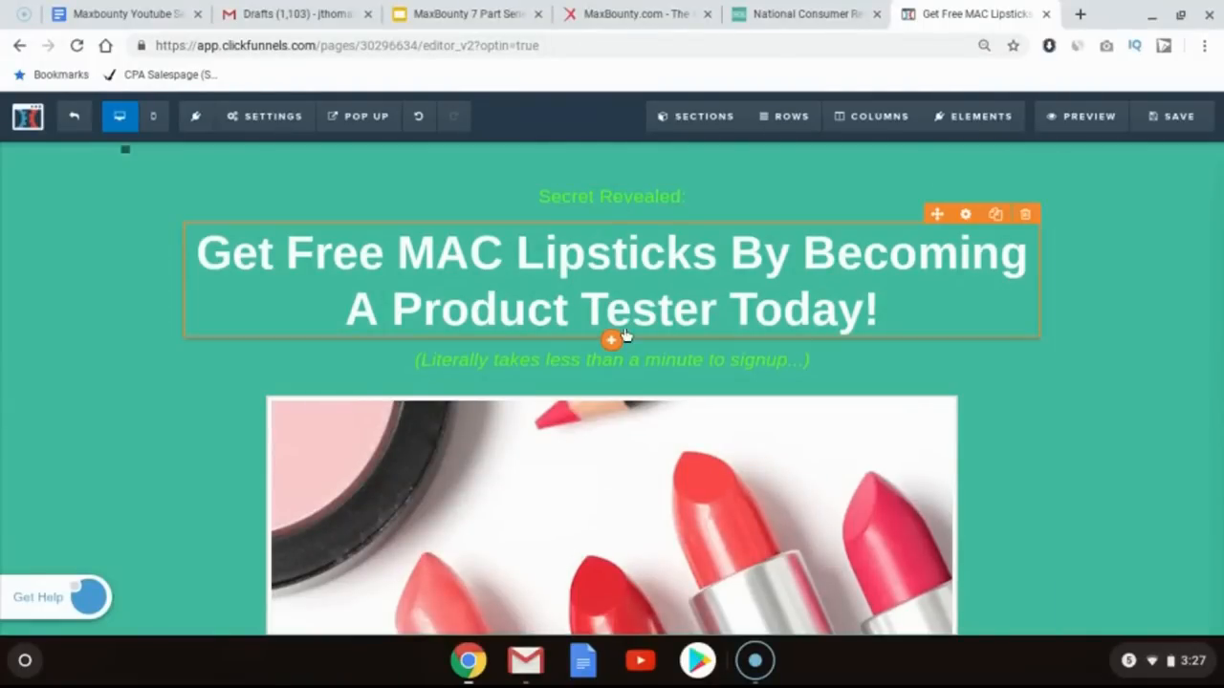
scroll(814, 497, down, 4)
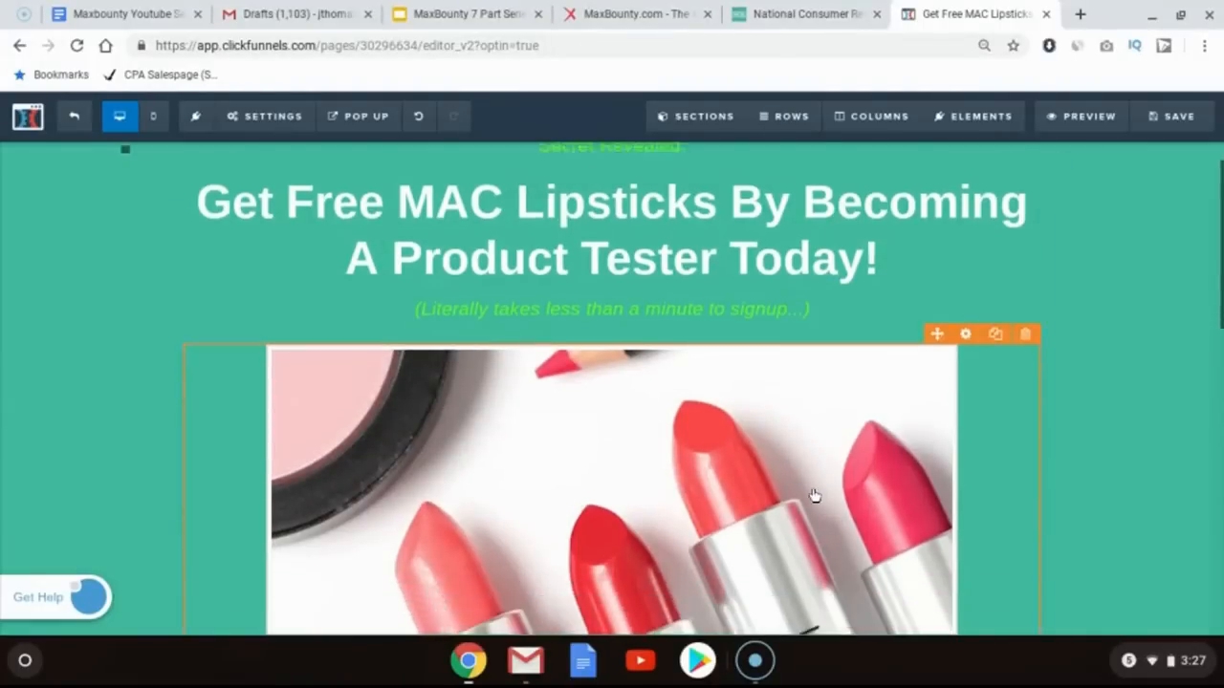
scroll(813, 497, down, 5)
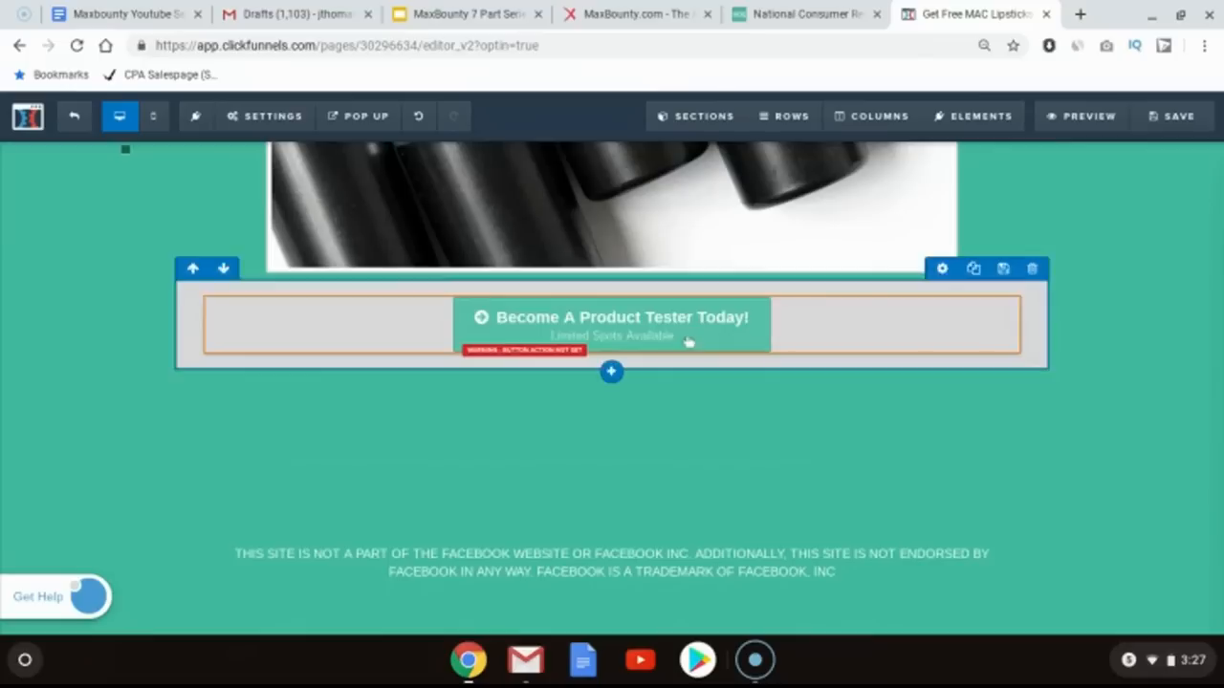
scroll(1118, 440, up, 2)
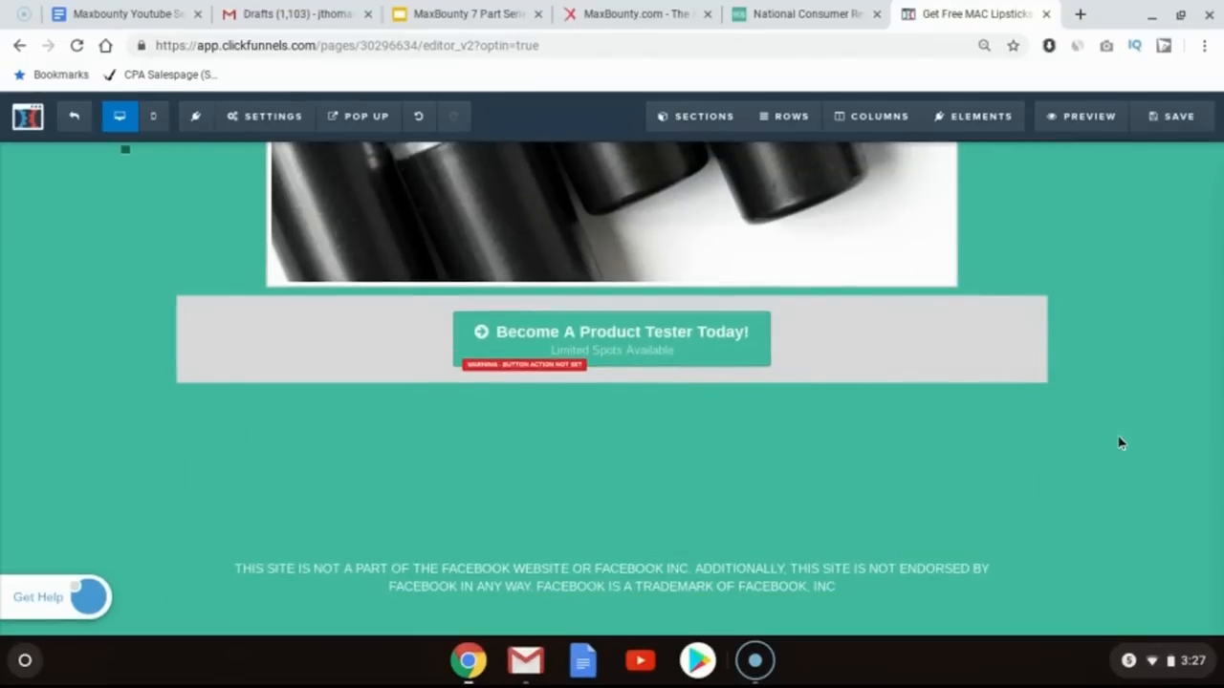
scroll(1118, 440, up, 10)
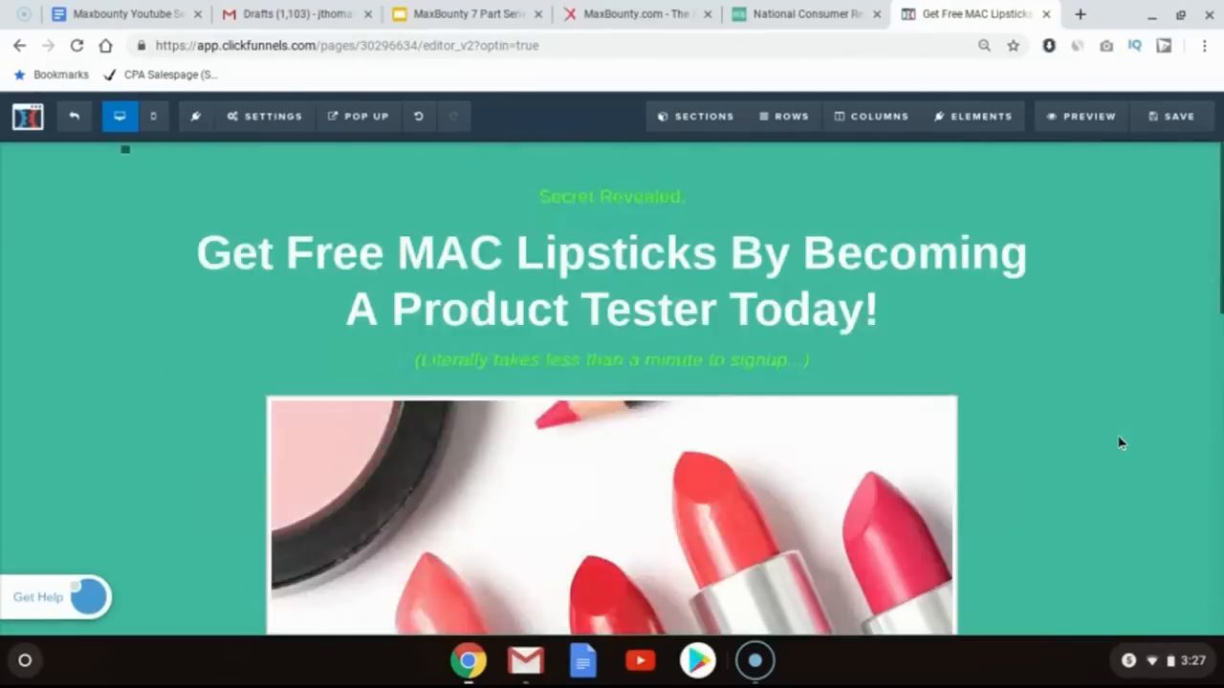
click(1148, 134)
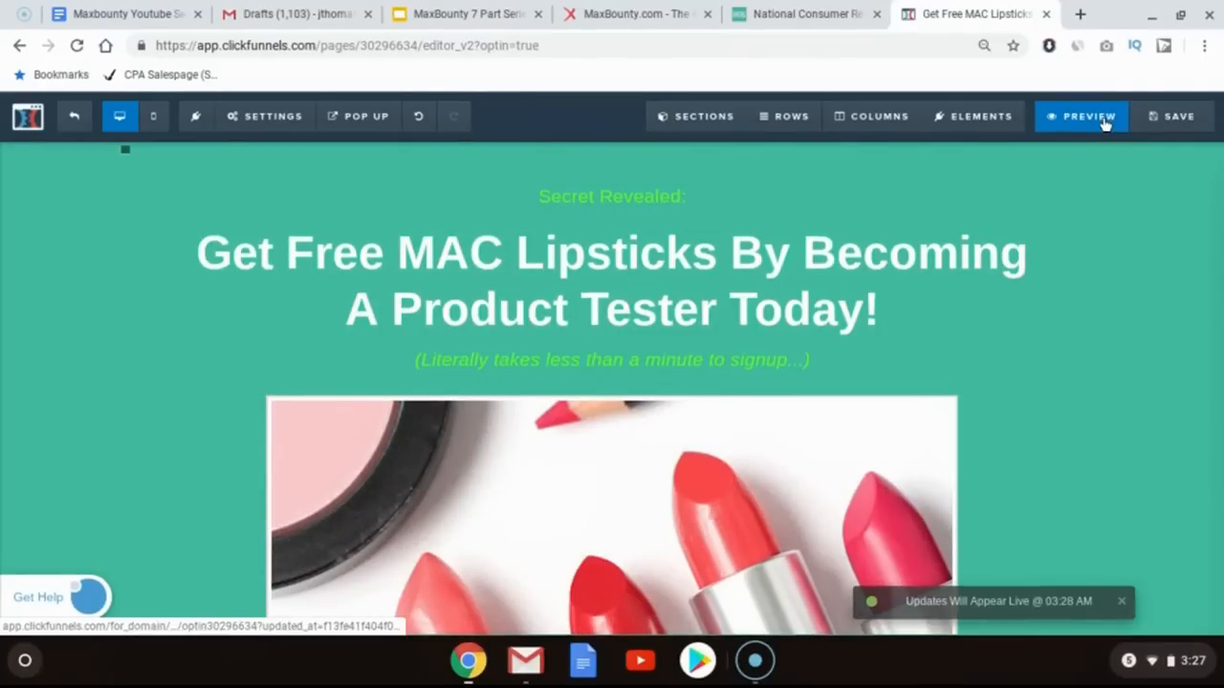
click(1089, 117)
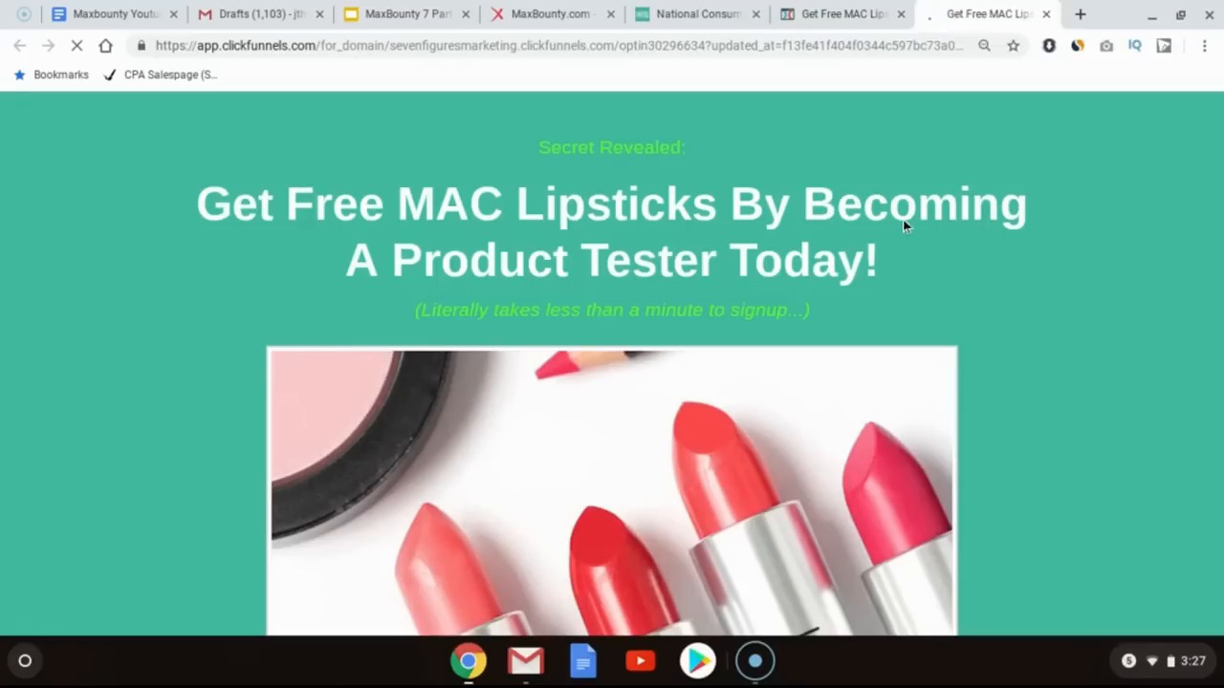
Step: Review the preview full screen from the headline down to the disclaimer footer
key(F11)
scroll(1038, 246, down, 5)
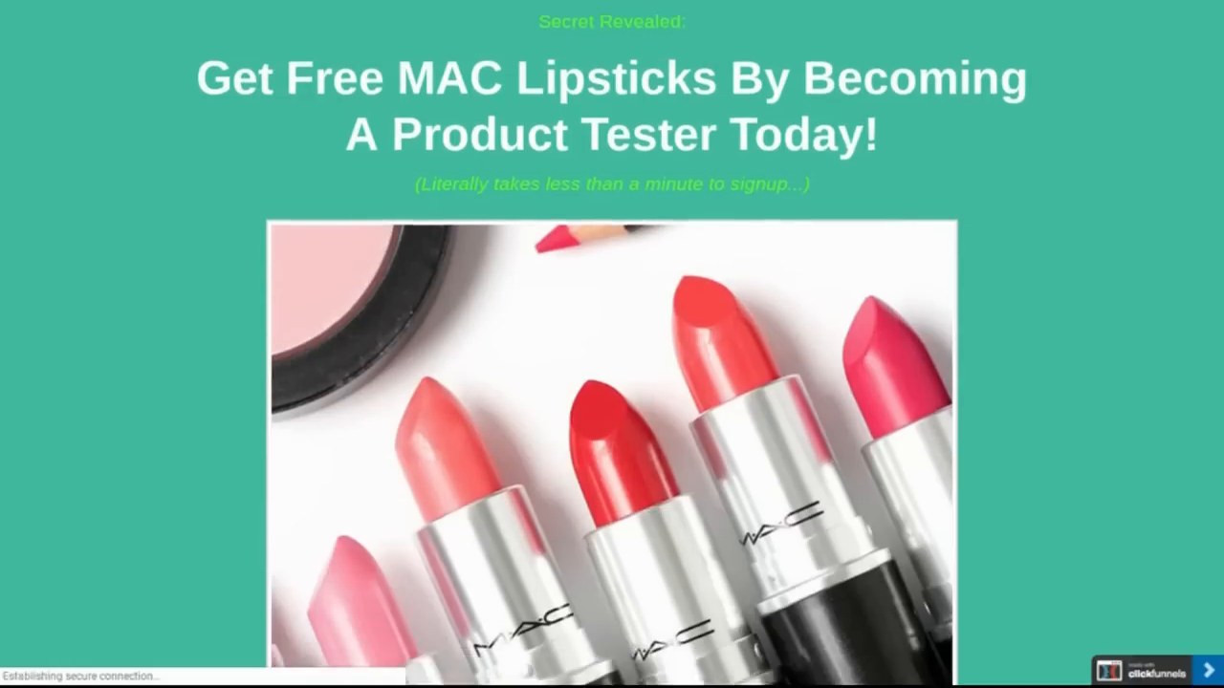
scroll(612, 344, down, 3)
scroll(612, 344, up, 4)
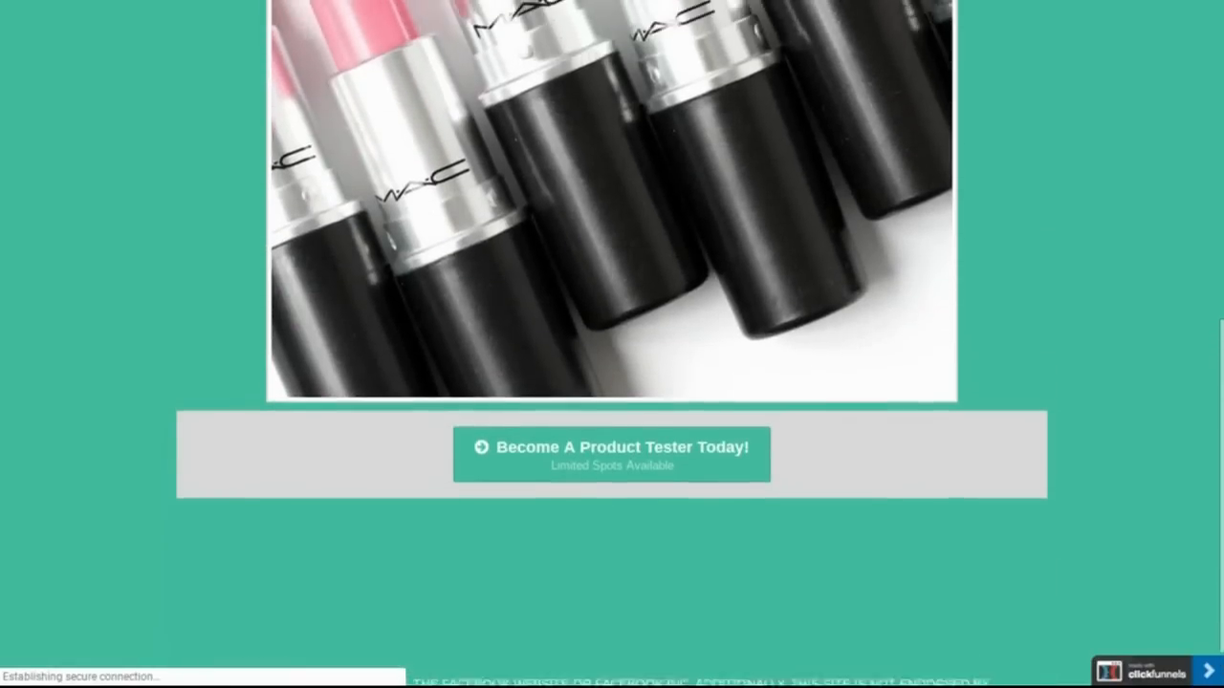
scroll(612, 390, down, 4)
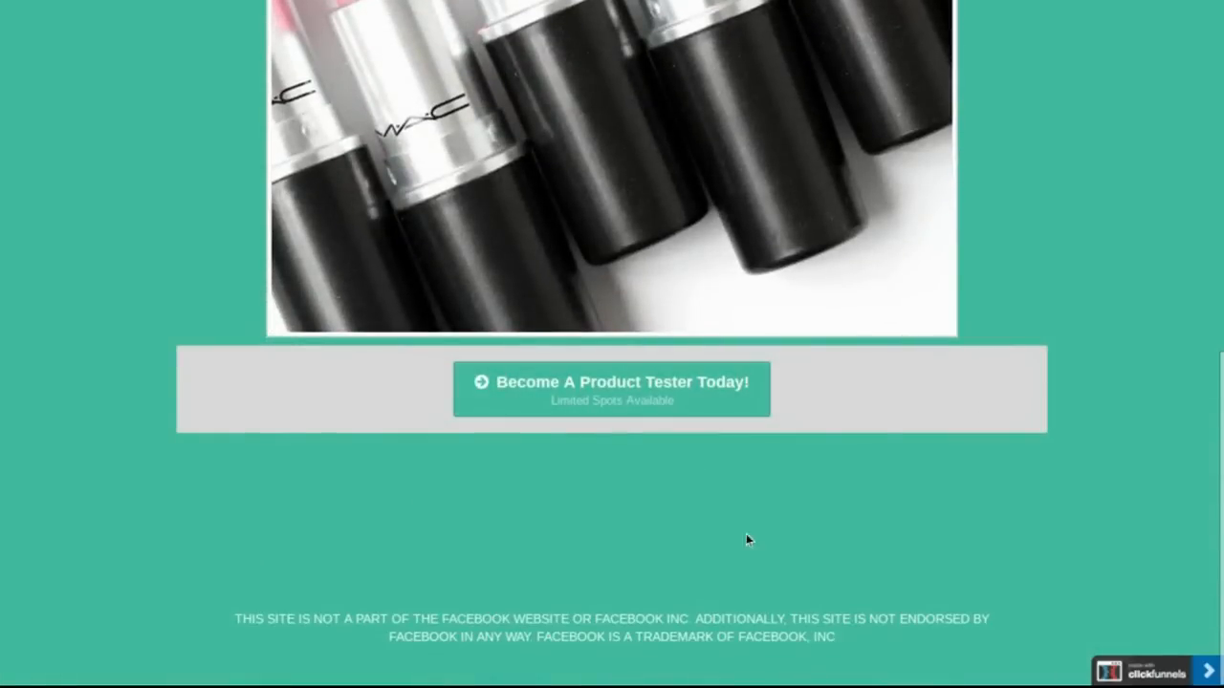
double_click(542, 628)
click(542, 628)
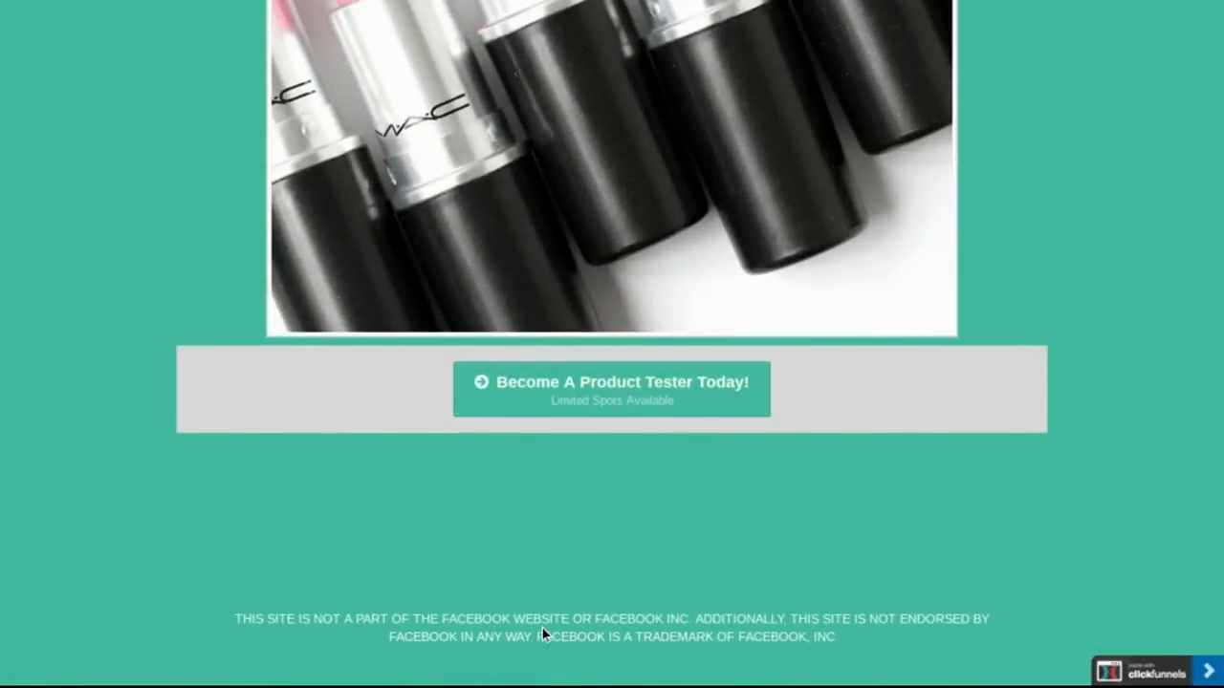
triple_click(577, 663)
click(577, 663)
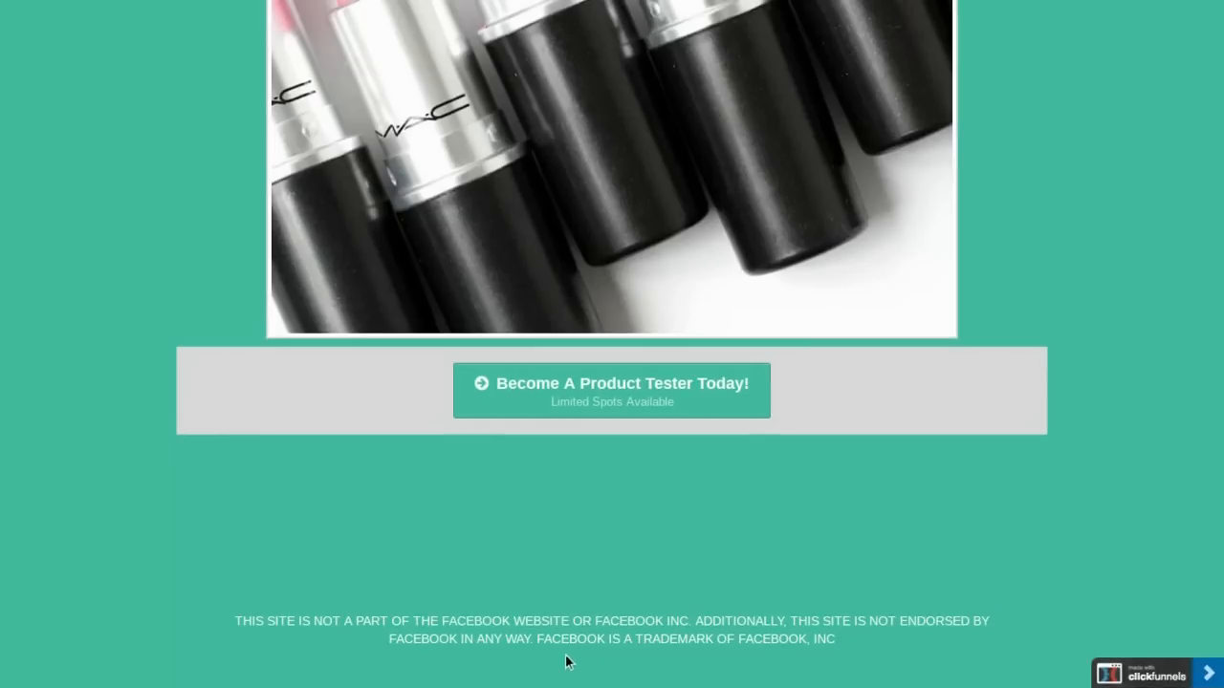
Step: Return to the top of the preview and exit full-screen view
scroll(703, 629, up, 7)
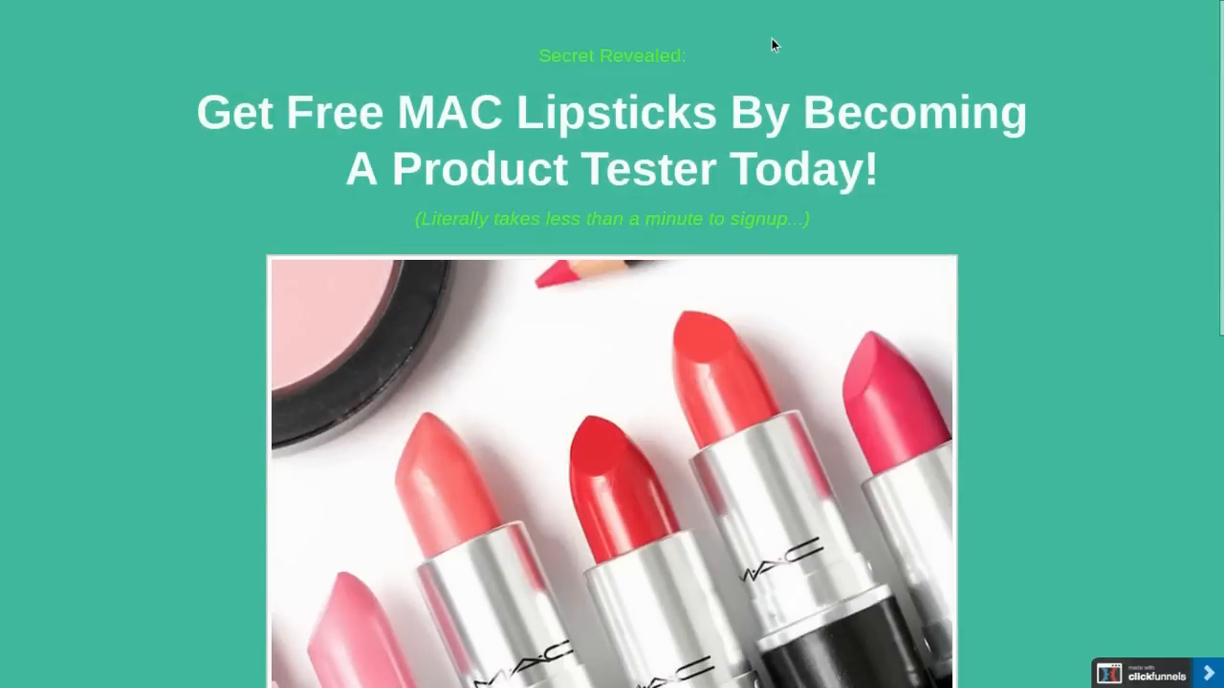
key(F11)
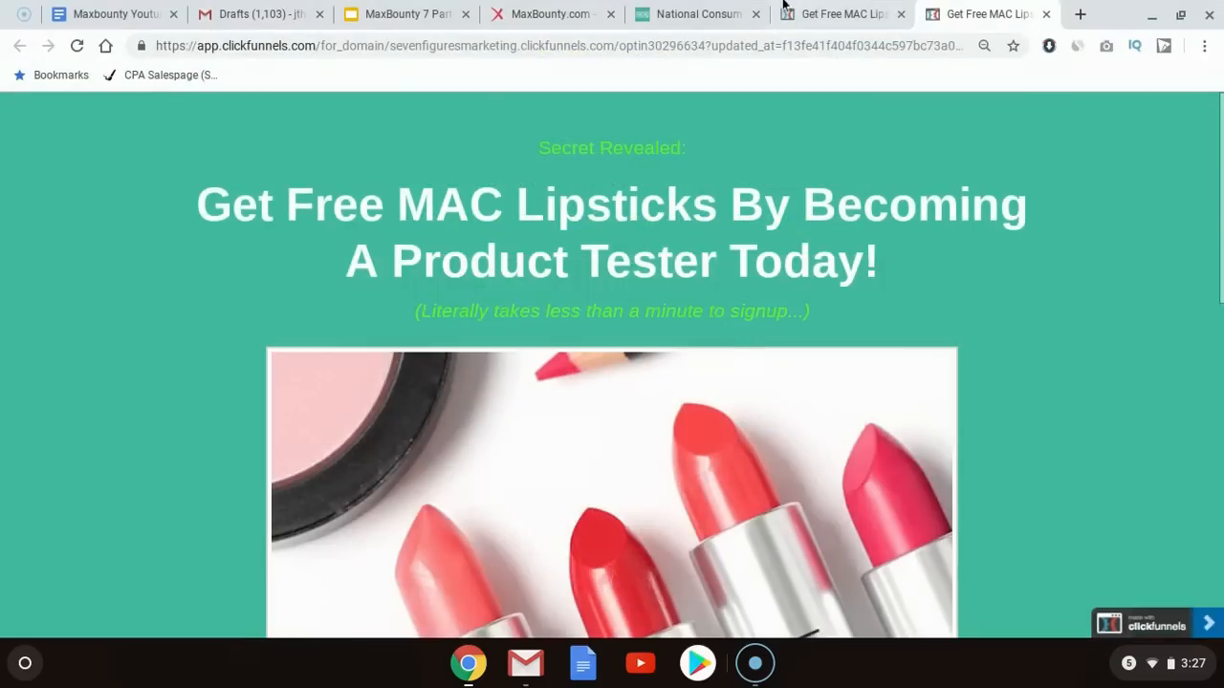
Step: Review the footer and disclaimer on the offer's National Consumer Review landing page
click(712, 4)
scroll(575, 427, down, 15)
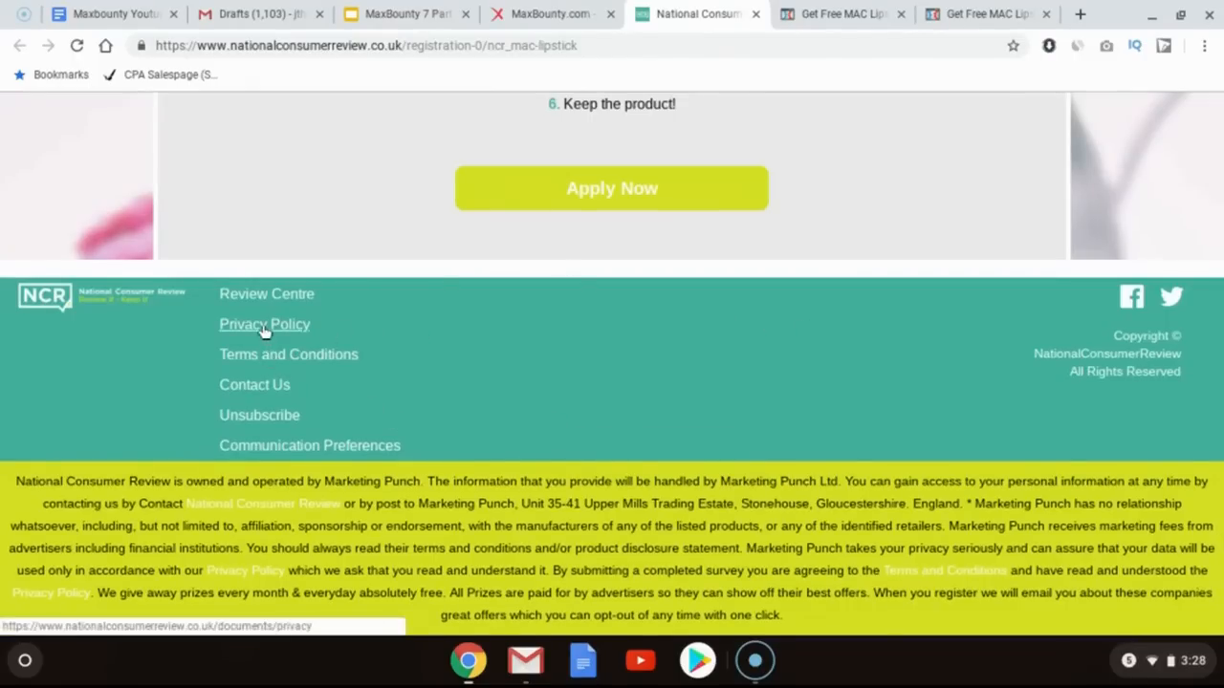
Step: Close the preview tab and review the bridge page in the editor from headline to disclaimer
click(854, 5)
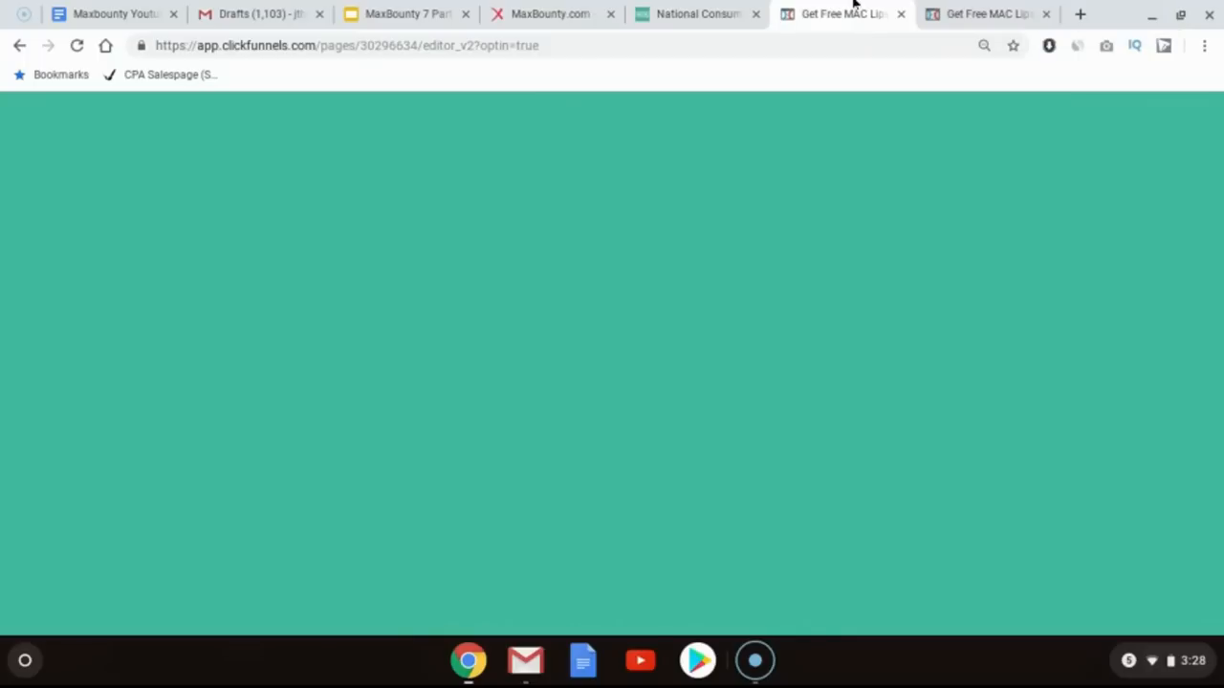
click(1042, 13)
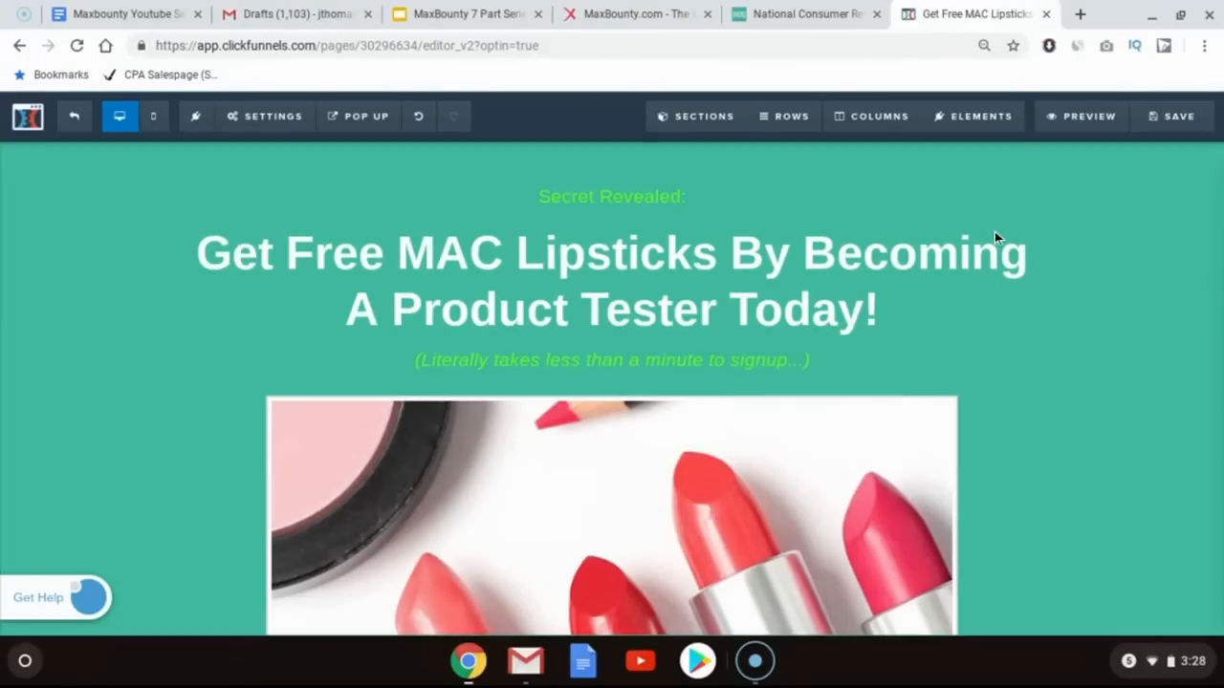
mouse_move(859, 268)
scroll(811, 371, down, 10)
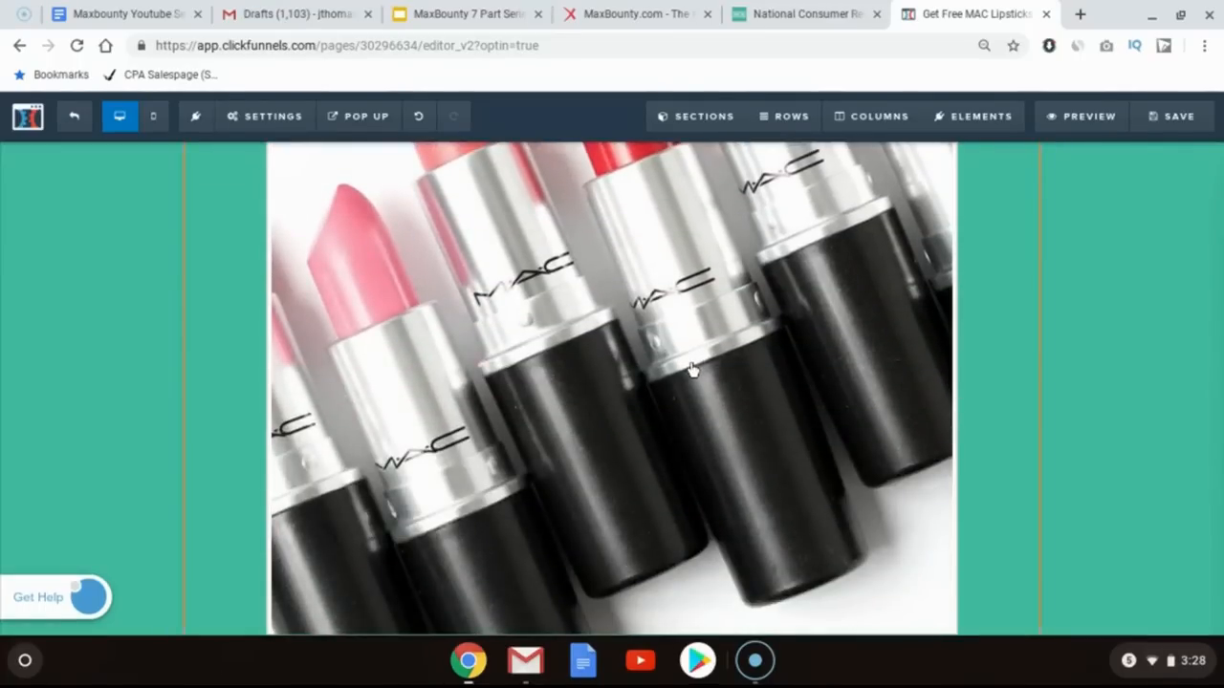
scroll(519, 342, down, 5)
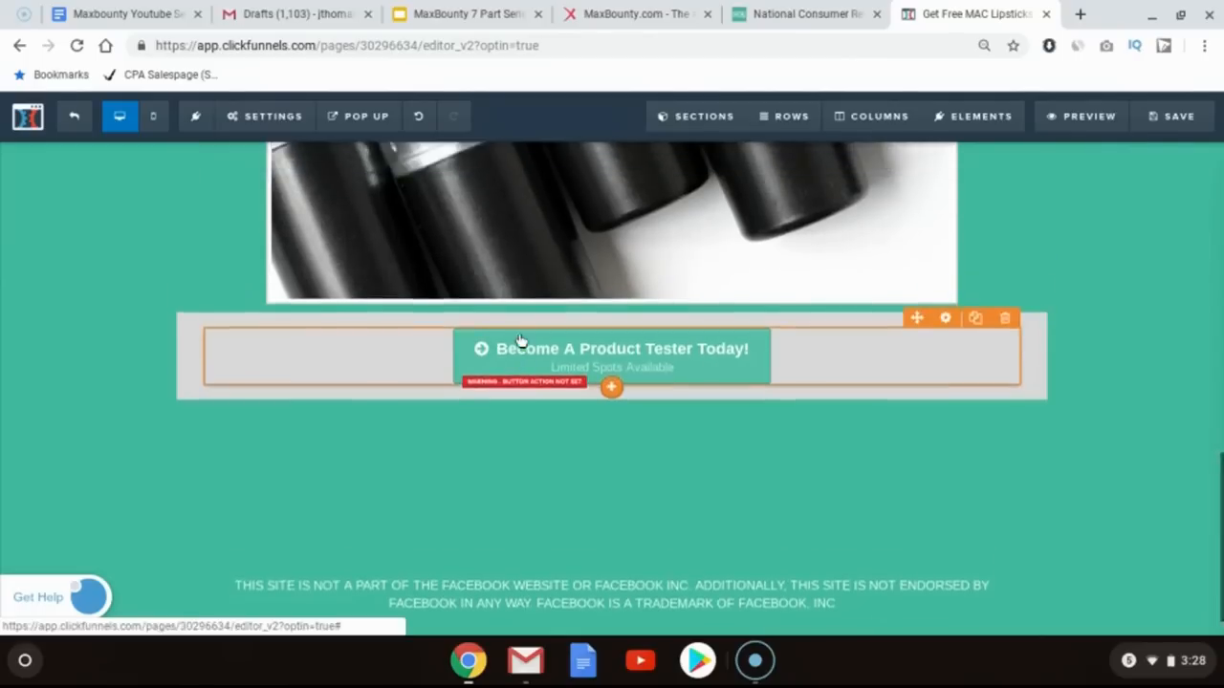
scroll(520, 343, up, 10)
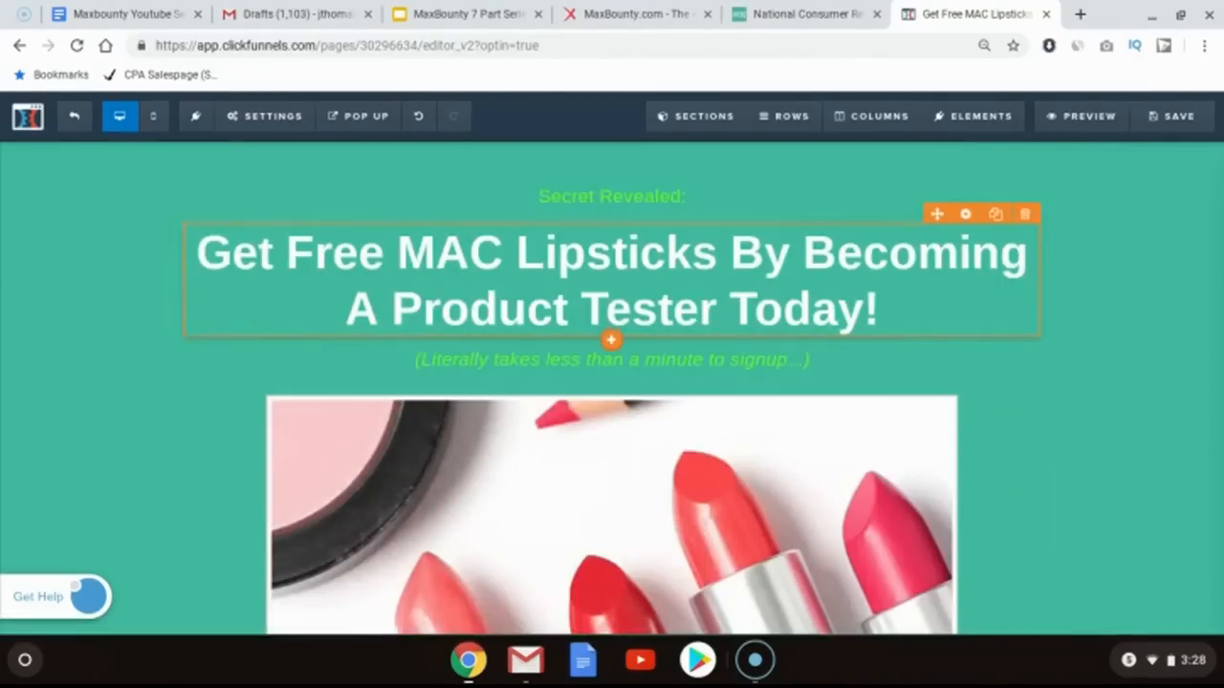